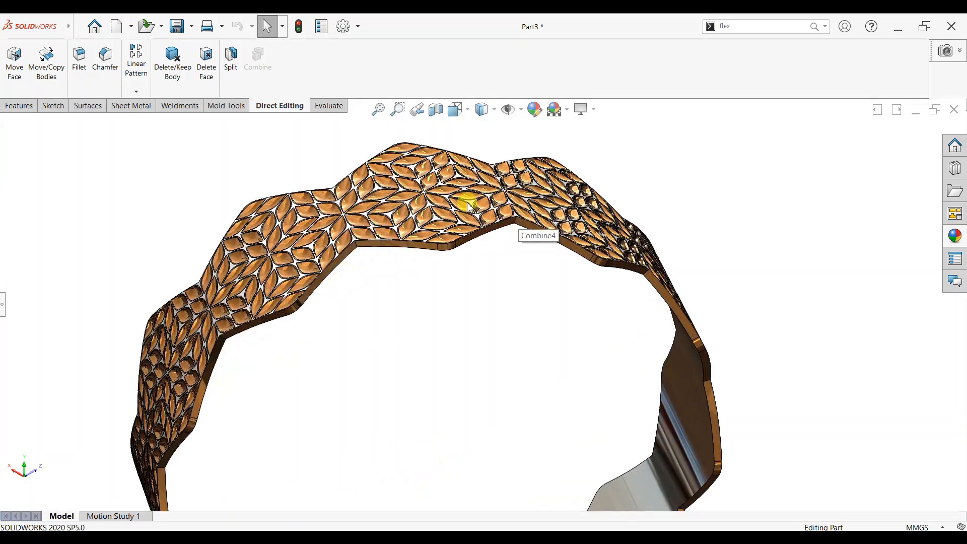
# Examine the finished wavy ring and its raised petal pattern from several angles
pyautogui.scroll(-3, 454, 251)
pyautogui.scroll(4, 450, 239)
pyautogui.moveTo(457, 226); pyautogui.dragTo(455, 395, button='middle')
pyautogui.scroll(3, 471, 404)
pyautogui.moveTo(579, 274); pyautogui.dragTo(636, 315, button='middle')
pyautogui.moveTo(602, 182); pyautogui.dragTo(401, 170, button='middle')
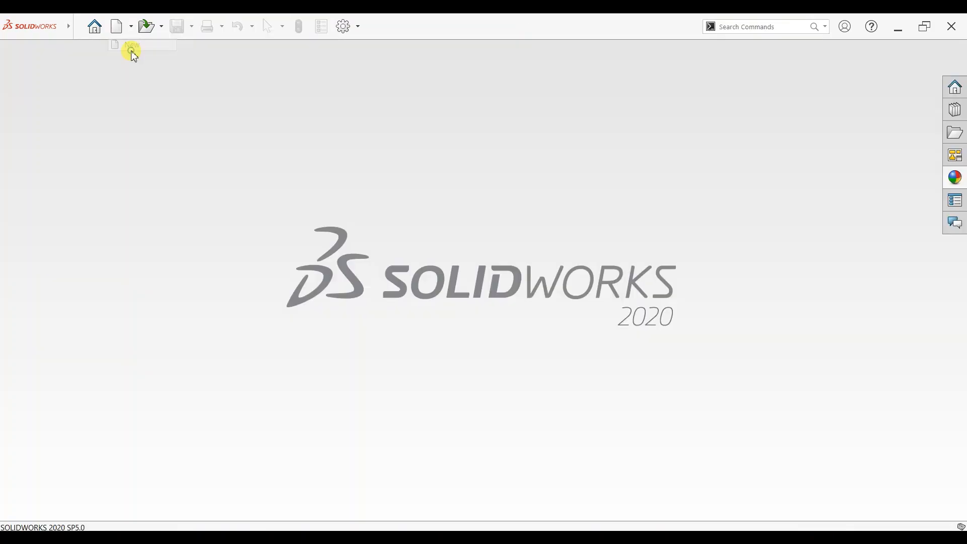
# Create a new part and set its scene background to Plain White
pyautogui.click(117, 26)
pyautogui.click(254, 237)
pyautogui.click(373, 320)
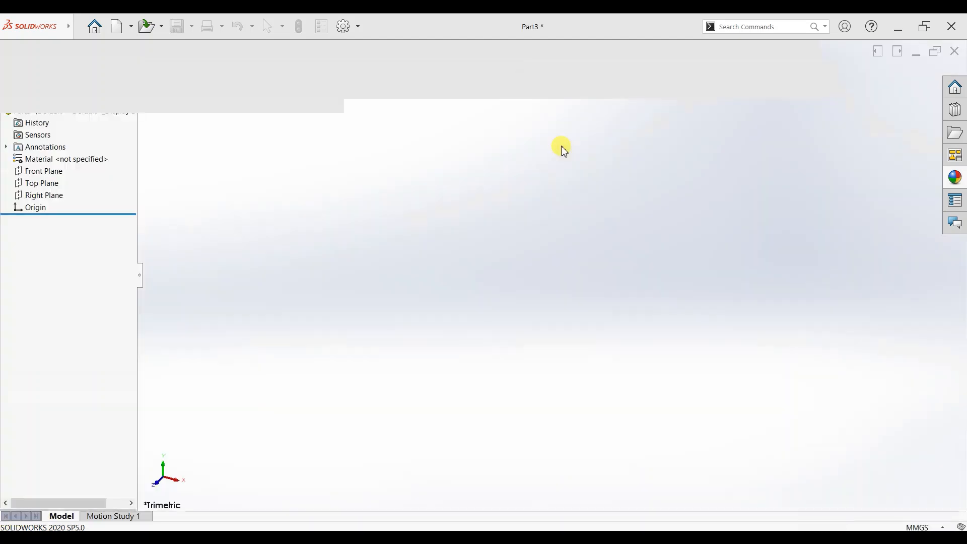
pyautogui.click(634, 116)
pyautogui.click(631, 141)
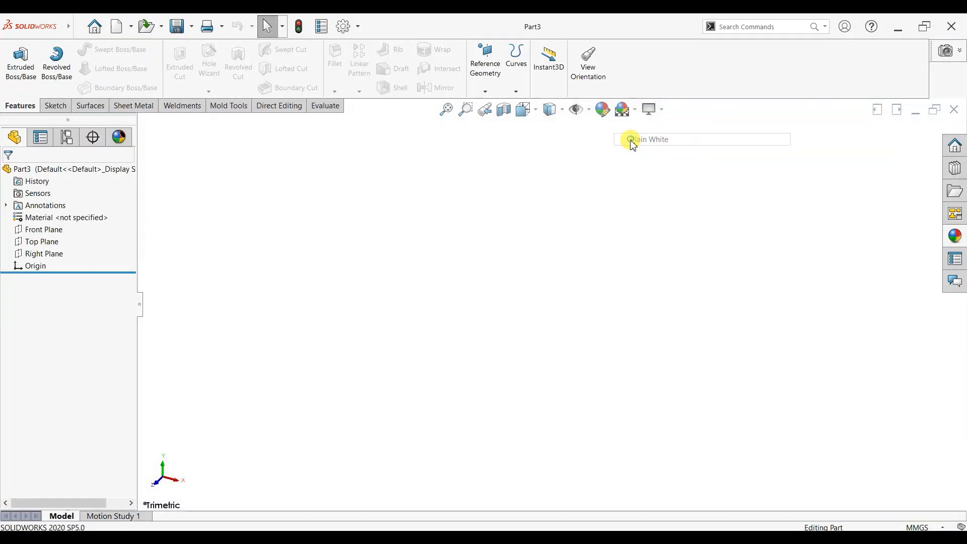
# Start a new sketch on the Top Plane
pyautogui.click(56, 108)
pyautogui.click(20, 75)
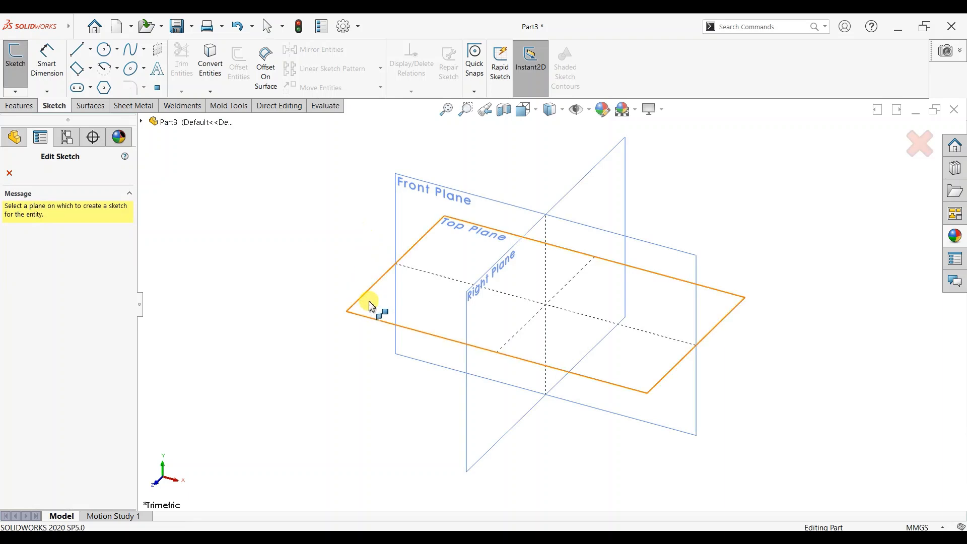
pyautogui.click(368, 302)
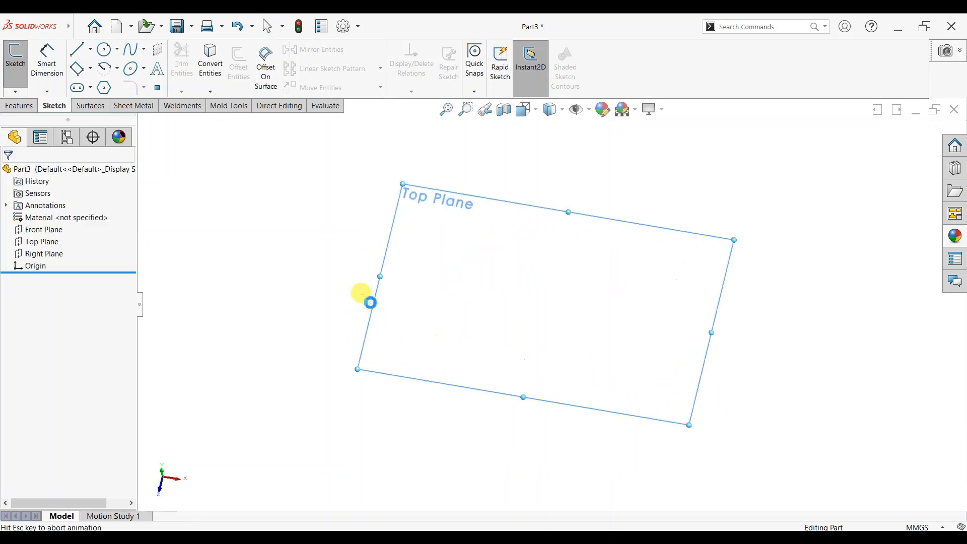
# Sketch a five-sided polygon centred on the origin, with an inscribed circle about 94 mm in diameter
pyautogui.click(104, 90)
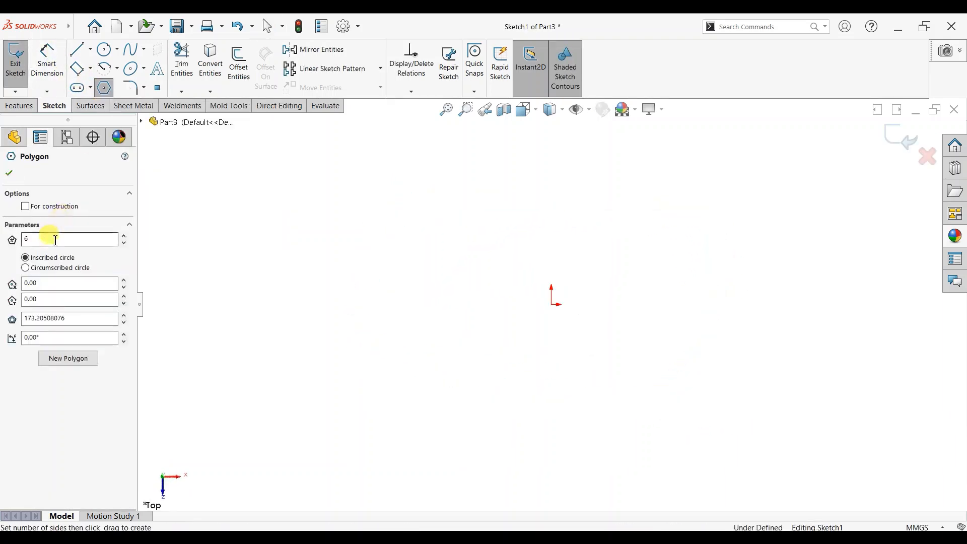
pyautogui.click(553, 305)
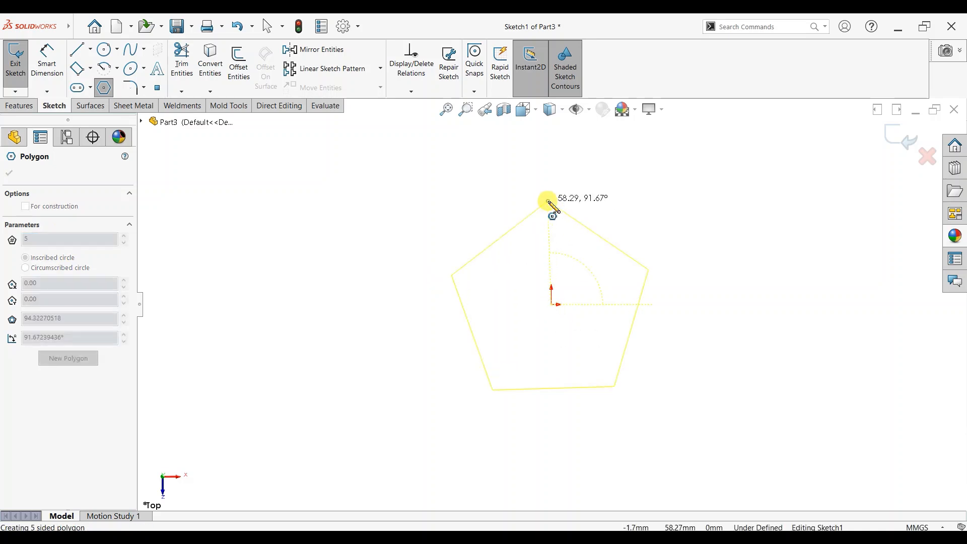
pyautogui.click(549, 202)
pyautogui.press('Escape')
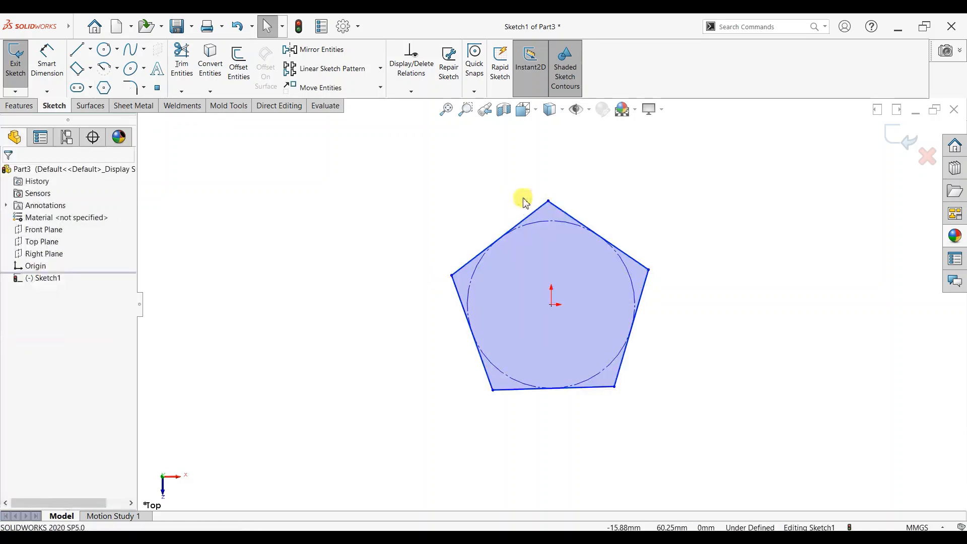
# Add a Vertical relation between the pentagon's top vertex and its centre point at the origin
pyautogui.click(549, 202)
pyautogui.keyDown('ctrl'); pyautogui.click(550, 307); pyautogui.keyUp('ctrl')
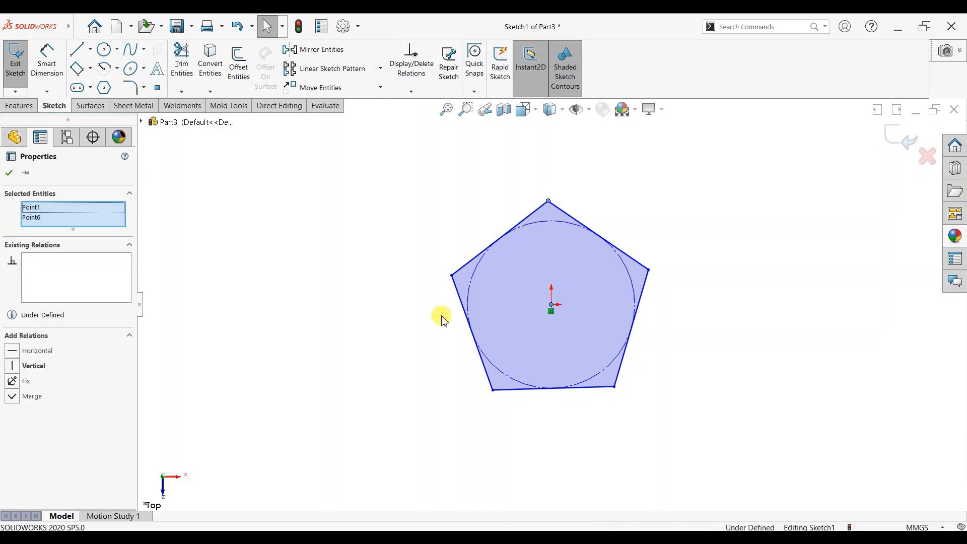
pyautogui.click(13, 367)
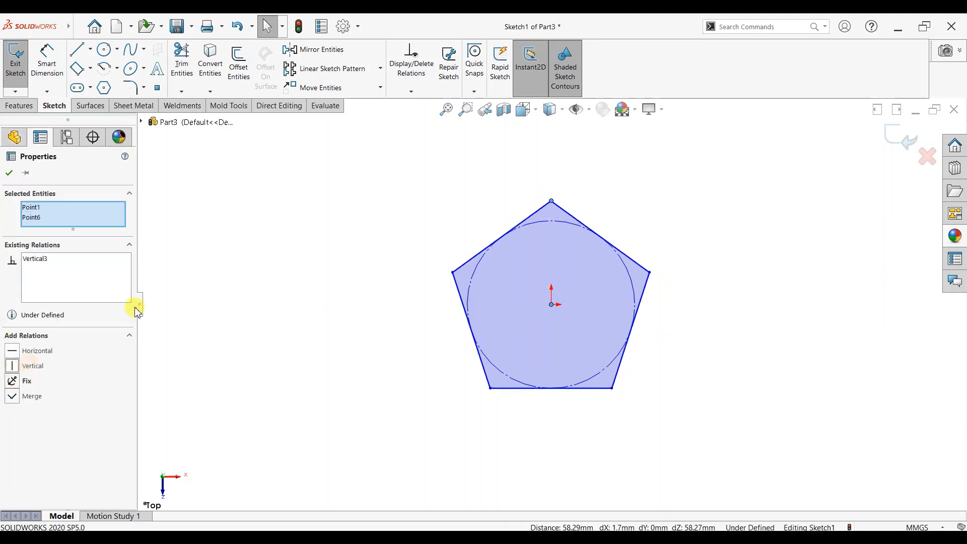
pyautogui.click(10, 173)
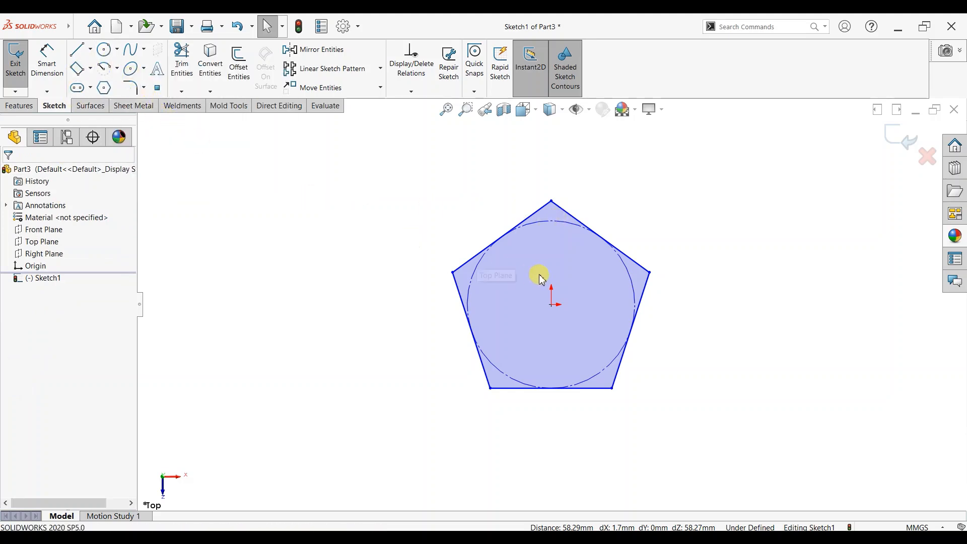
# Dimension the pentagon's inscribed construction circle to a diameter of 50 mm
pyautogui.scroll(-2, 605, 330)
pyautogui.click(47, 60)
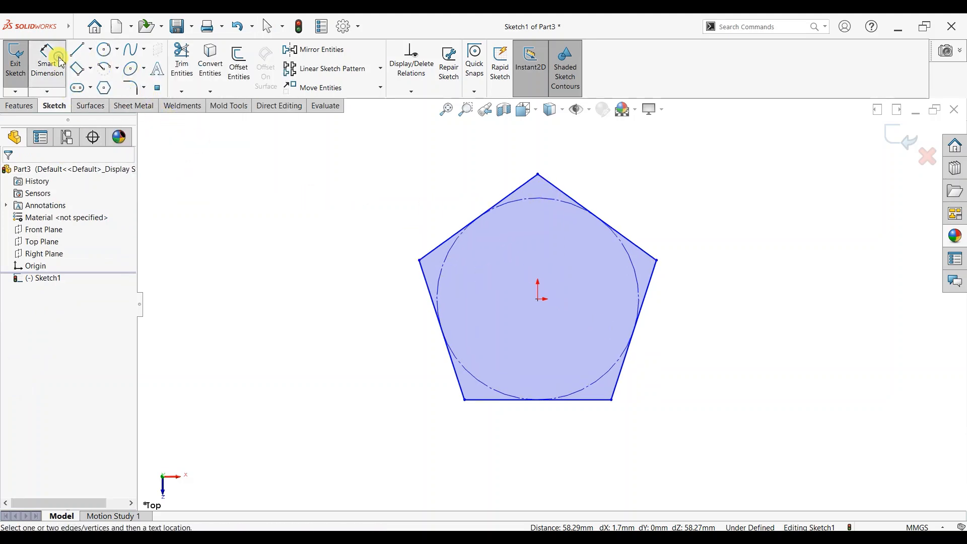
pyautogui.click(520, 201)
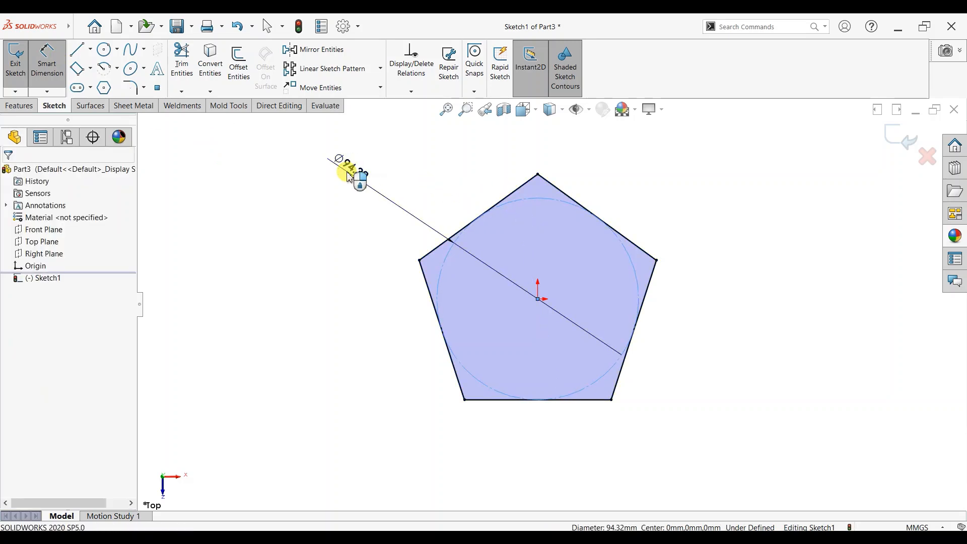
pyautogui.click(348, 177)
pyautogui.write('50')
pyautogui.press('Return')
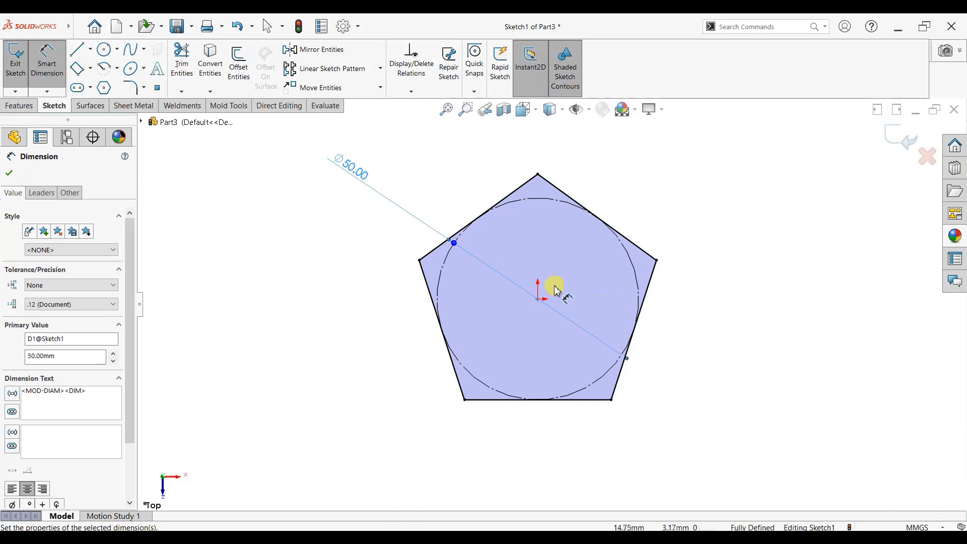
pyautogui.scroll(-2, 580, 252)
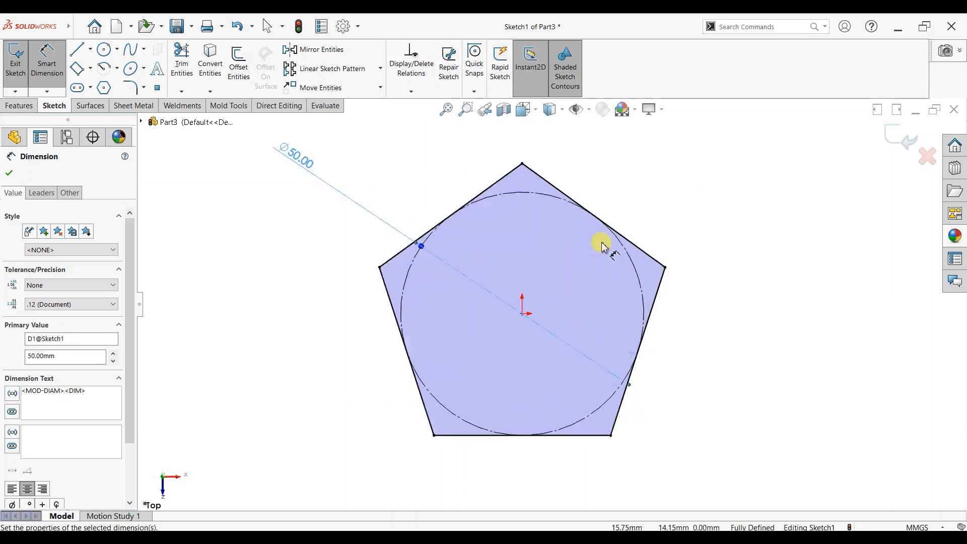
pyautogui.click(9, 173)
pyautogui.click(77, 49)
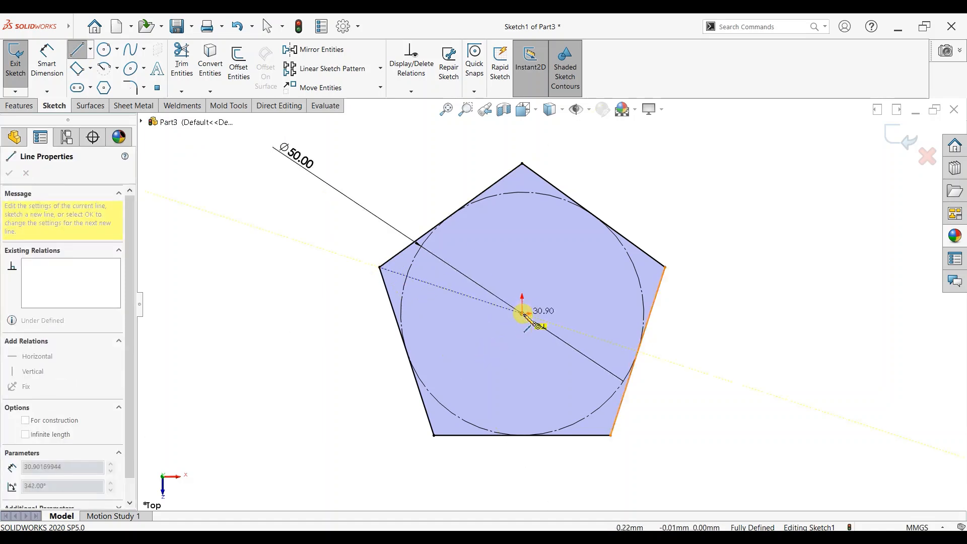
pyautogui.press('Escape')
pyautogui.press('Escape')
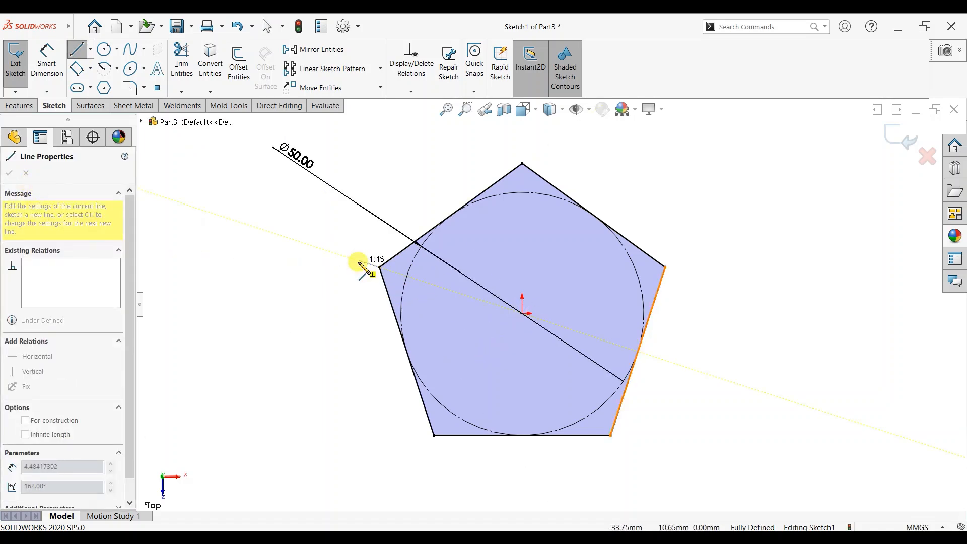
# Undo the diameter dimension, the vertical relation and the pentagon so the sketch is empty
pyautogui.hotkey('ctrl', 'z')
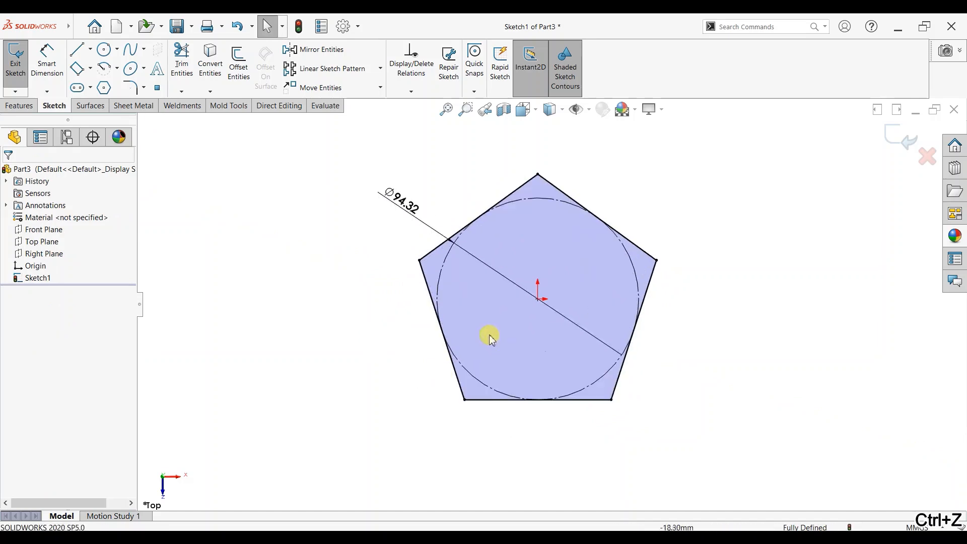
pyautogui.hotkey('ctrl', 'z')
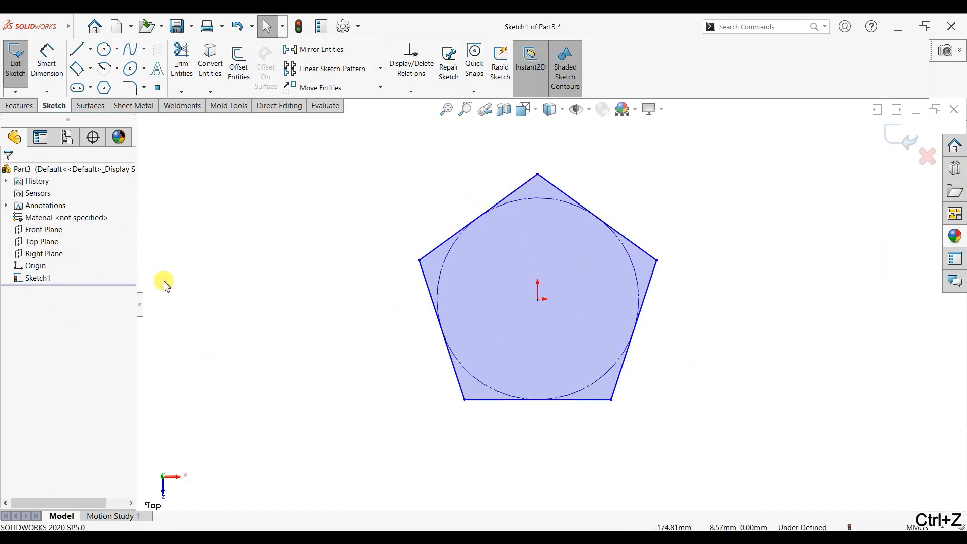
pyautogui.hotkey('ctrl', 'z')
pyautogui.hotkey('ctrl', 'z')
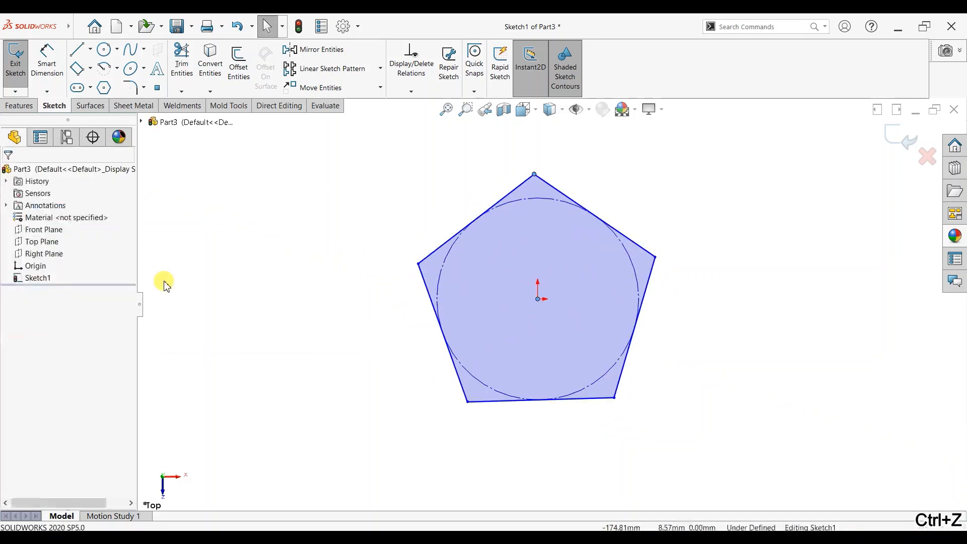
pyautogui.hotkey('ctrl', 'z')
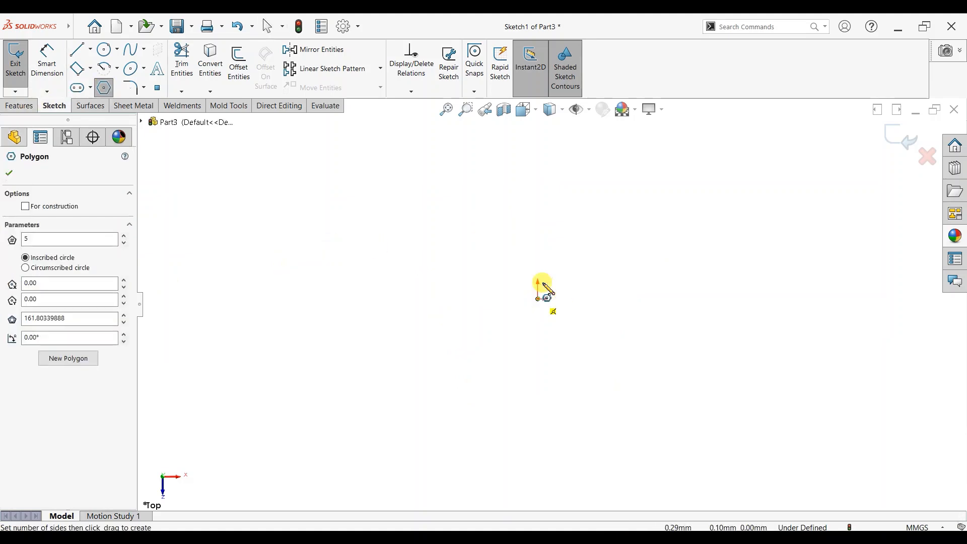
# Sketch a six-sided polygon centred on the origin, about 12 mm across flats, with a vertex straight above the centre
pyautogui.click(542, 299)
pyautogui.click(111, 93)
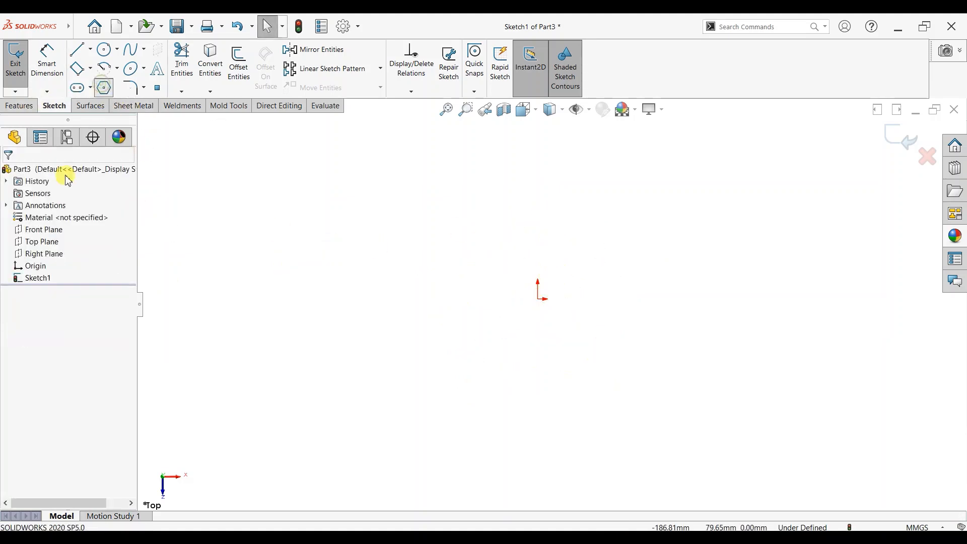
pyautogui.doubleClick(43, 237)
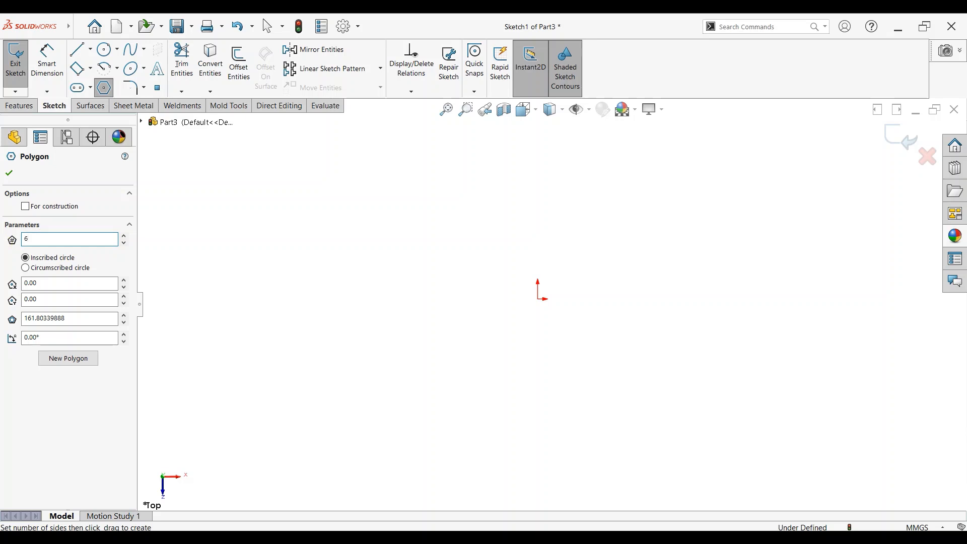
pyautogui.write('6')
pyautogui.click(538, 299)
pyautogui.click(538, 281)
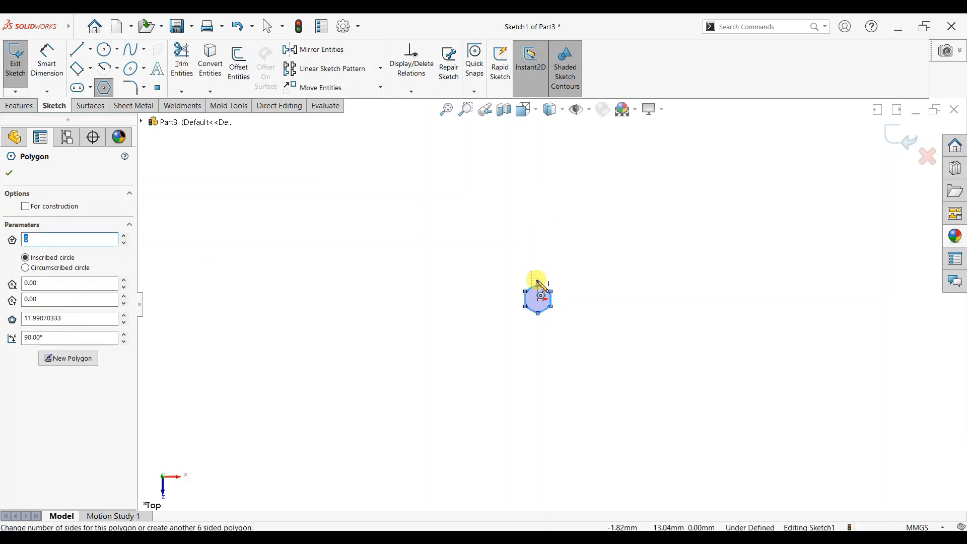
pyautogui.press('Escape')
# Dimension the distance between the hexagon's two vertical sides to 50 mm
pyautogui.scroll(-3, 555, 306)
pyautogui.scroll(-5, 522, 274)
pyautogui.click(47, 62)
pyautogui.click(444, 301)
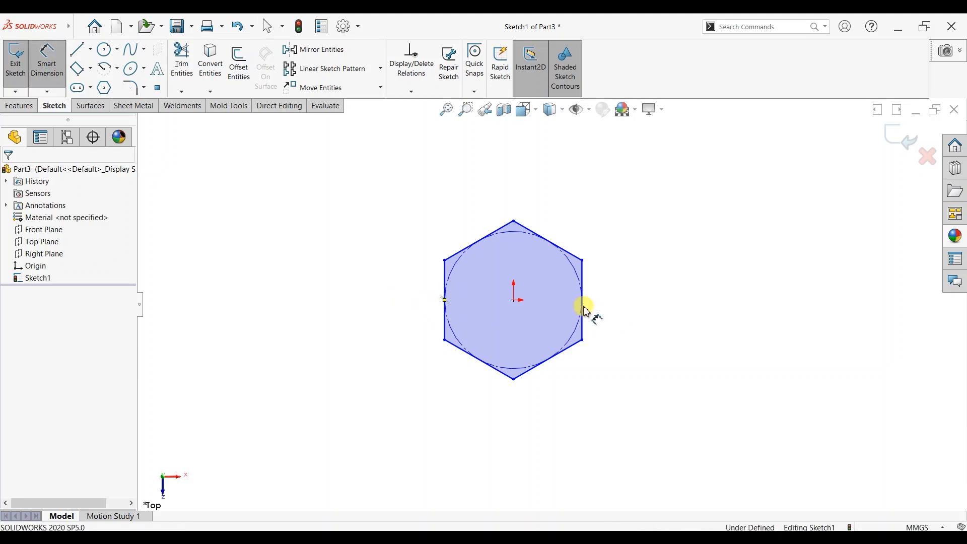
pyautogui.click(583, 308)
pyautogui.click(543, 204)
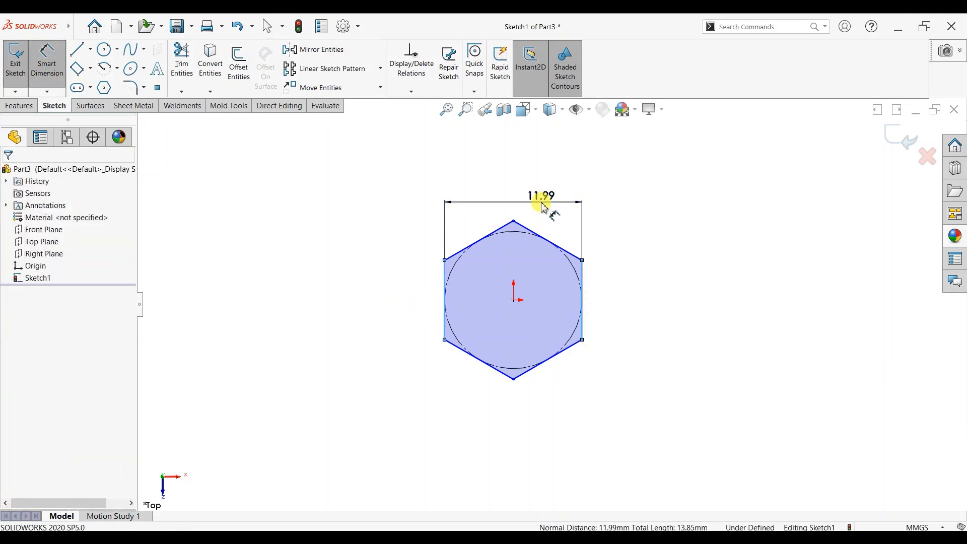
pyautogui.write('50')
pyautogui.press('Return')
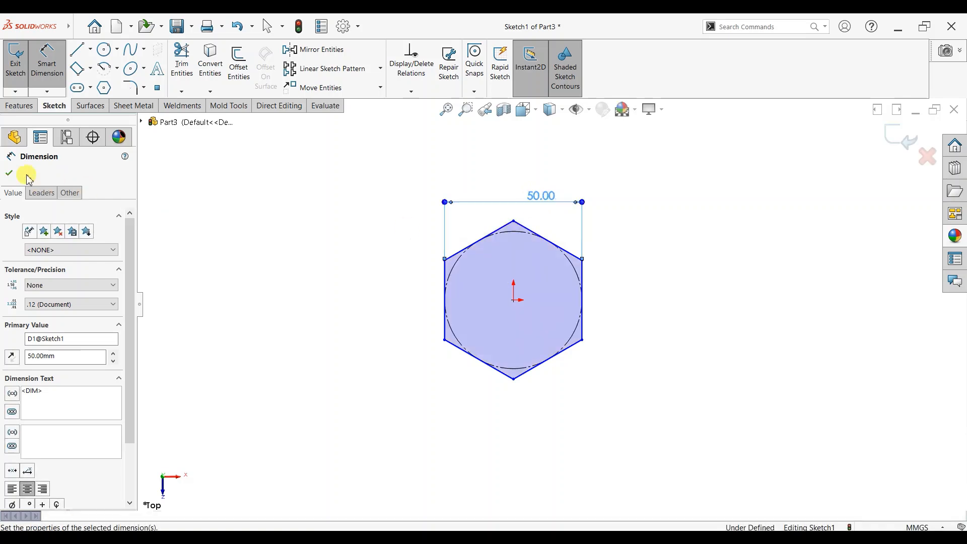
pyautogui.press('Escape')
# Draw two connected lines from the hexagon's upper-left vertex to the origin and on to its upper-right vertex
pyautogui.press('l')
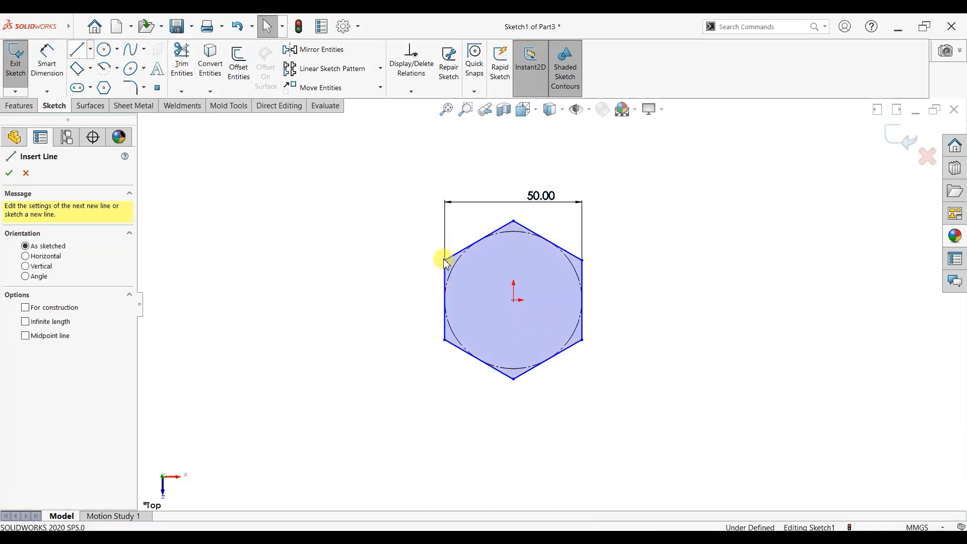
pyautogui.click(445, 260)
pyautogui.click(513, 300)
pyautogui.click(582, 261)
pyautogui.press('Escape')
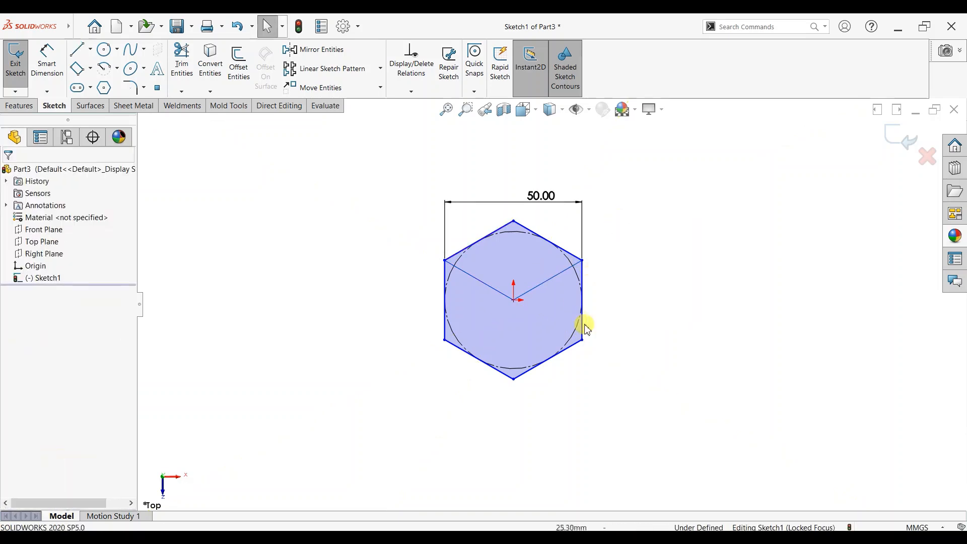
# Trim away the hexagon's vertical and lower sides and the construction circle, keeping only the rhombus above the origin
pyautogui.scroll(-2, 579, 322)
pyautogui.click(180, 66)
pyautogui.moveTo(353, 307)
pyautogui.mouseDown()
pyautogui.moveTo(598, 307)
pyautogui.moveTo(417, 391)
pyautogui.moveTo(552, 382)
pyautogui.moveTo(579, 255)
pyautogui.moveTo(367, 252)
pyautogui.moveTo(409, 233)
pyautogui.mouseUp()
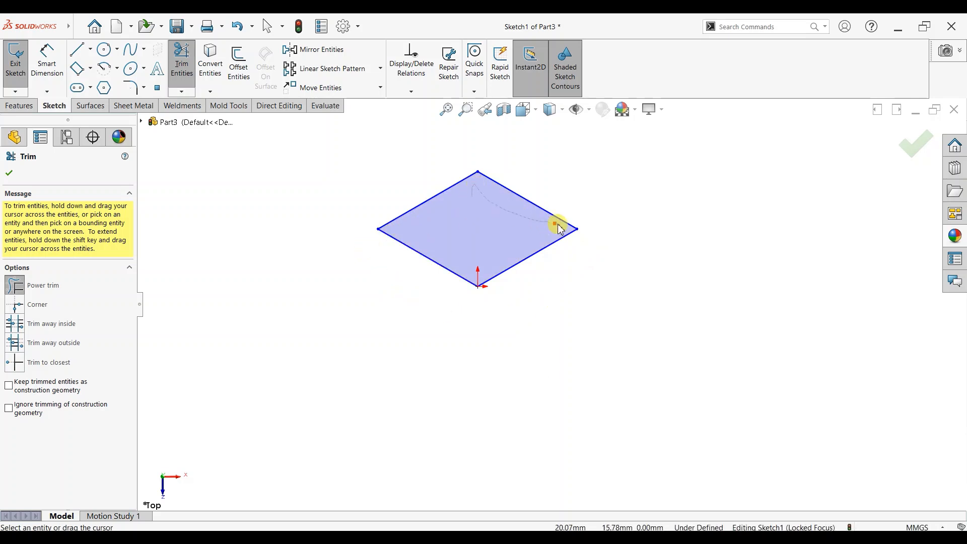
pyautogui.click(9, 173)
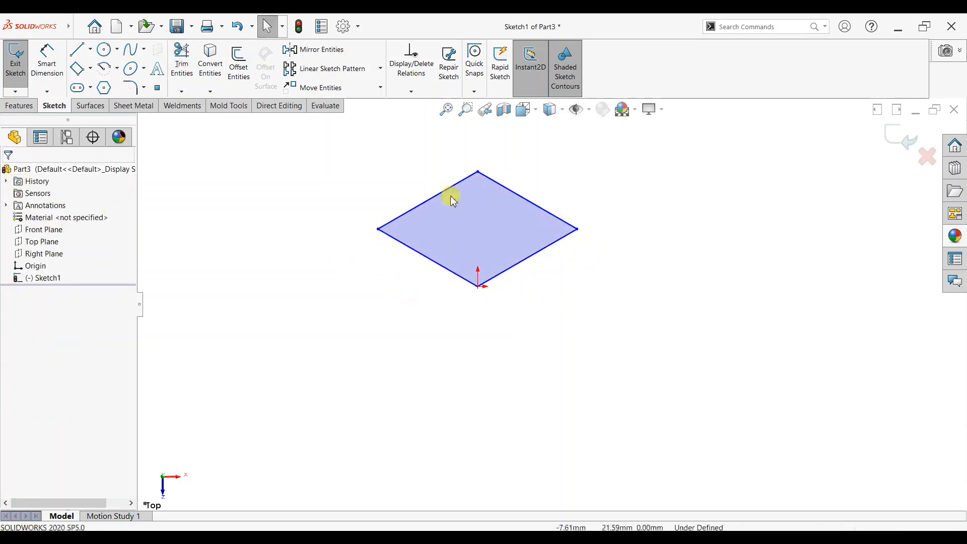
# Offset the whole rhombus chain inward by 1 mm
pyautogui.scroll(-3, 502, 231)
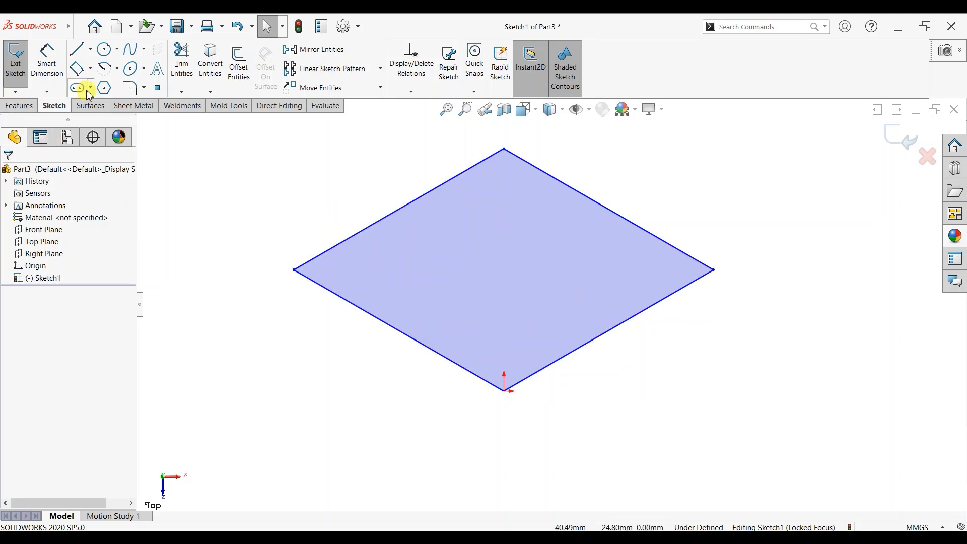
pyautogui.click(237, 67)
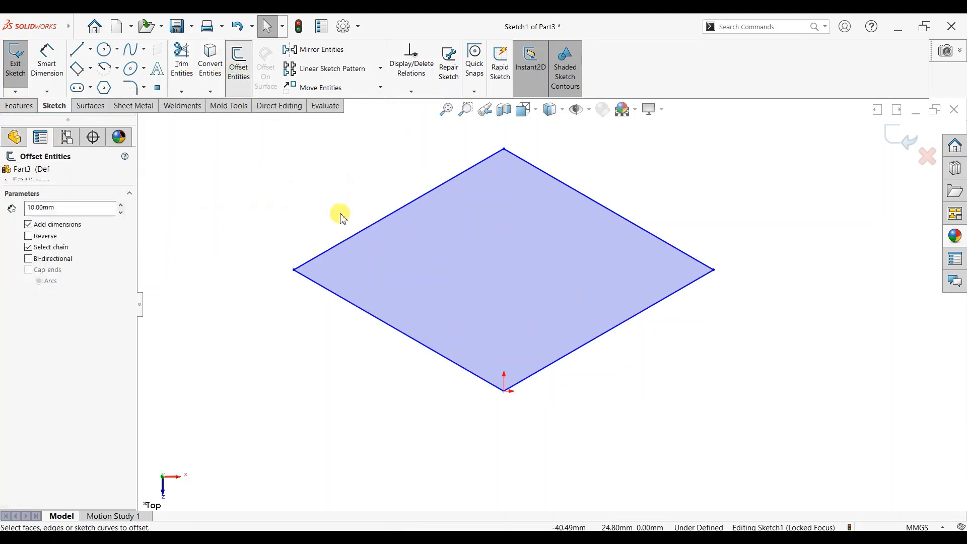
pyautogui.click(358, 234)
pyautogui.click(29, 236)
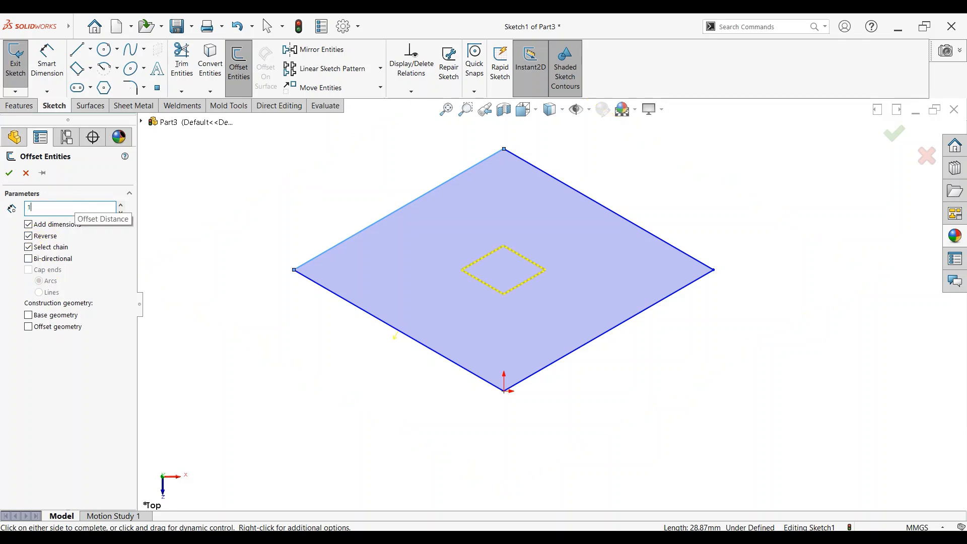
pyautogui.press('Return')
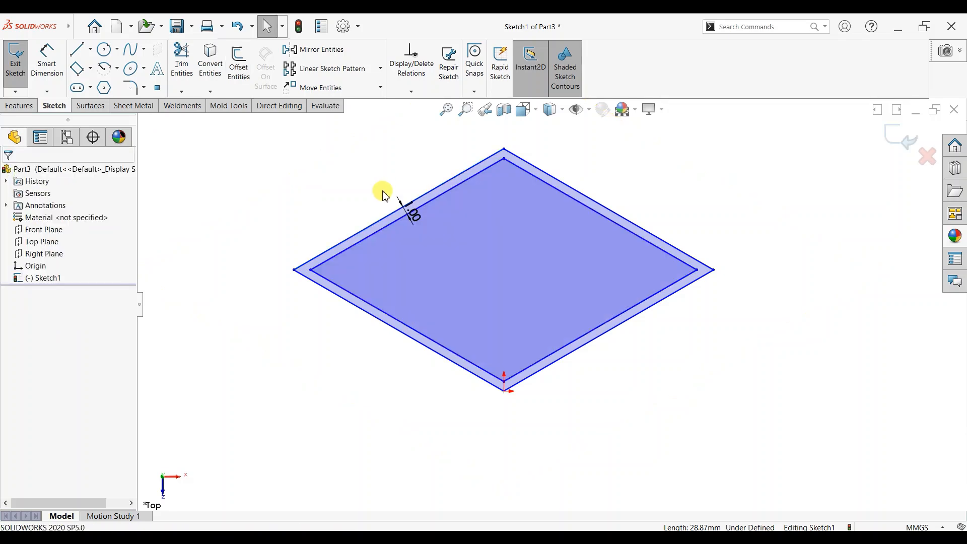
# Convert the inner offset rhombus to construction geometry and exit the sketch
pyautogui.click(561, 268)
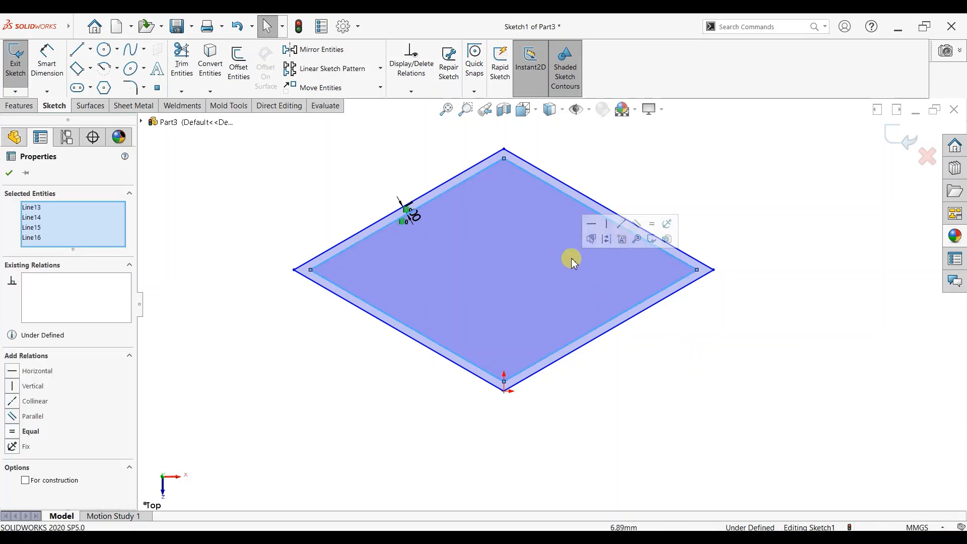
pyautogui.click(607, 240)
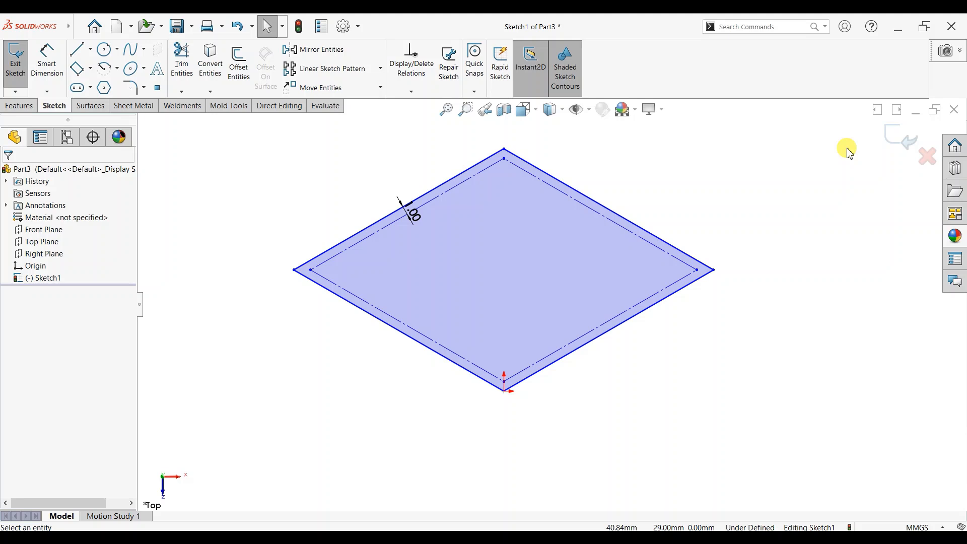
pyautogui.click(903, 141)
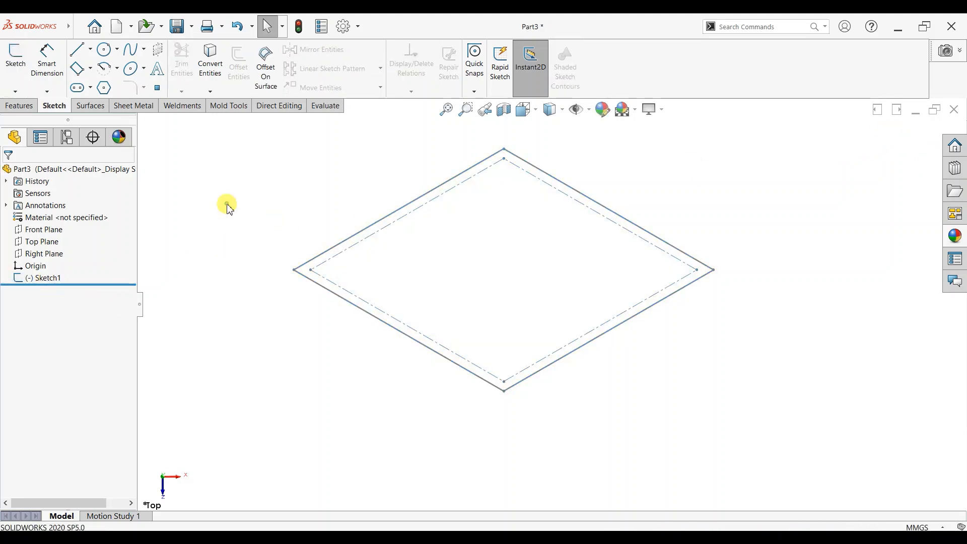
# Extrude the outer rhombus profile 10 mm blind, directed downward from the sketch plane
pyautogui.click(19, 106)
pyautogui.click(20, 63)
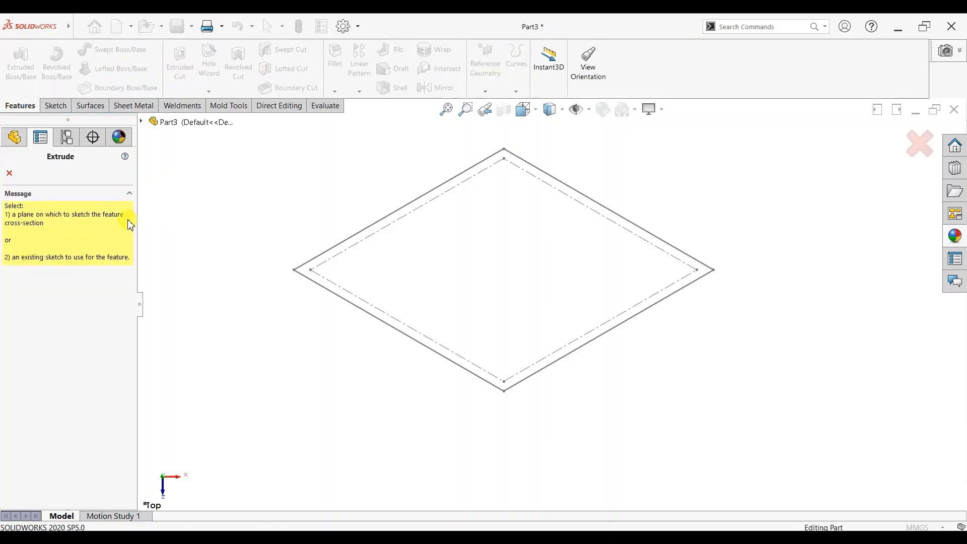
pyautogui.click(378, 225)
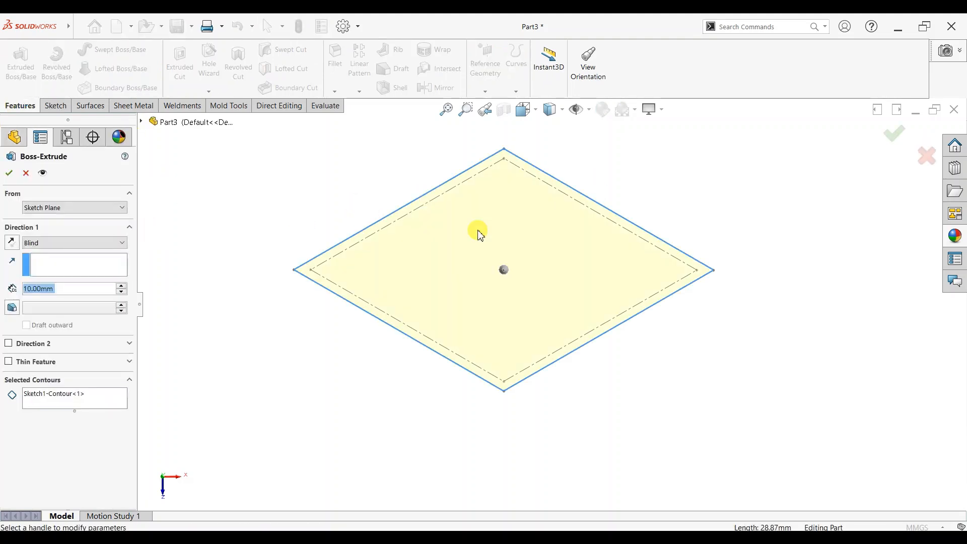
pyautogui.click(17, 243)
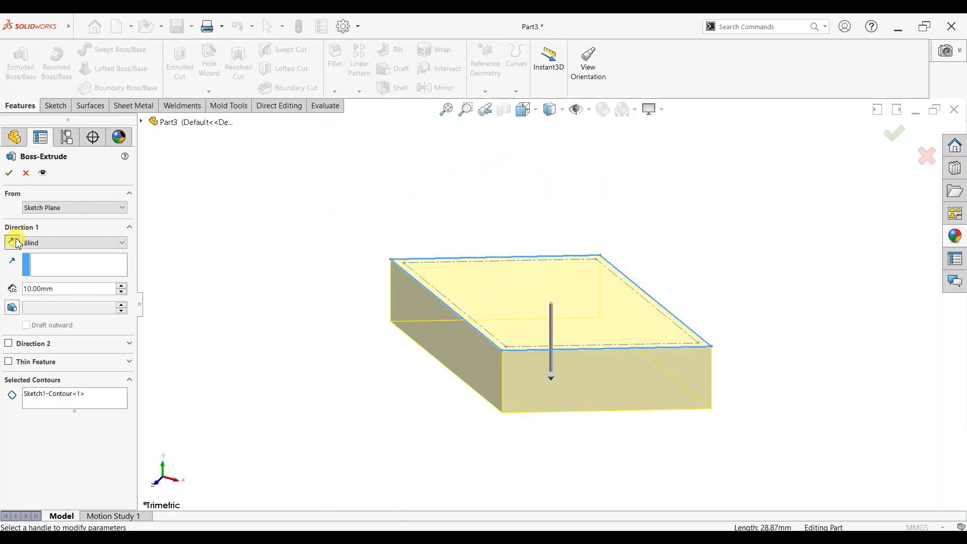
pyautogui.click(8, 173)
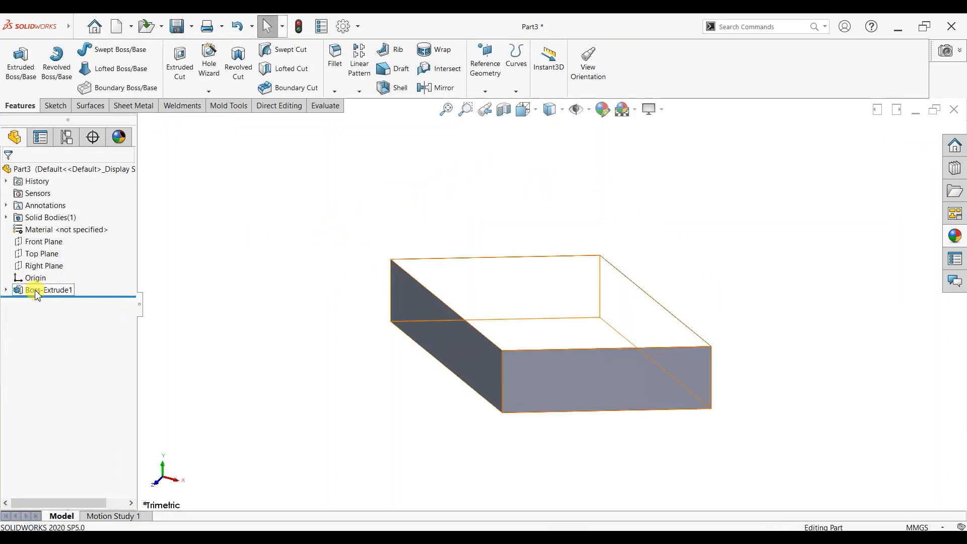
# Make the rhombus sketch under the extrusion visible again
pyautogui.click(8, 291)
pyautogui.click(35, 304)
pyautogui.click(44, 285)
pyautogui.click(504, 190)
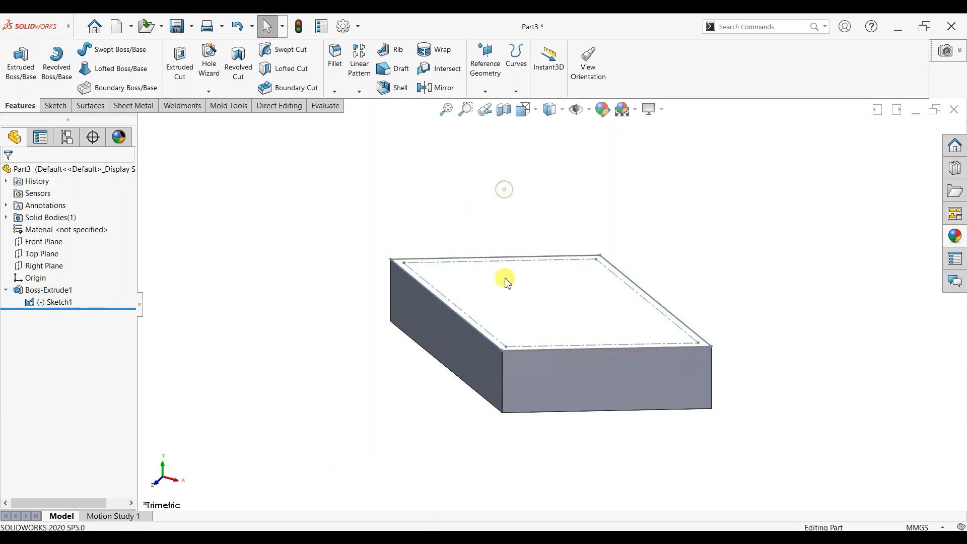
# Start a sketch on the block's top face and draw a horizontal centerline between the inner construction rhombus's left and right corners
pyautogui.click(507, 284)
pyautogui.click(552, 254)
pyautogui.hotkey('ctrl', '8')
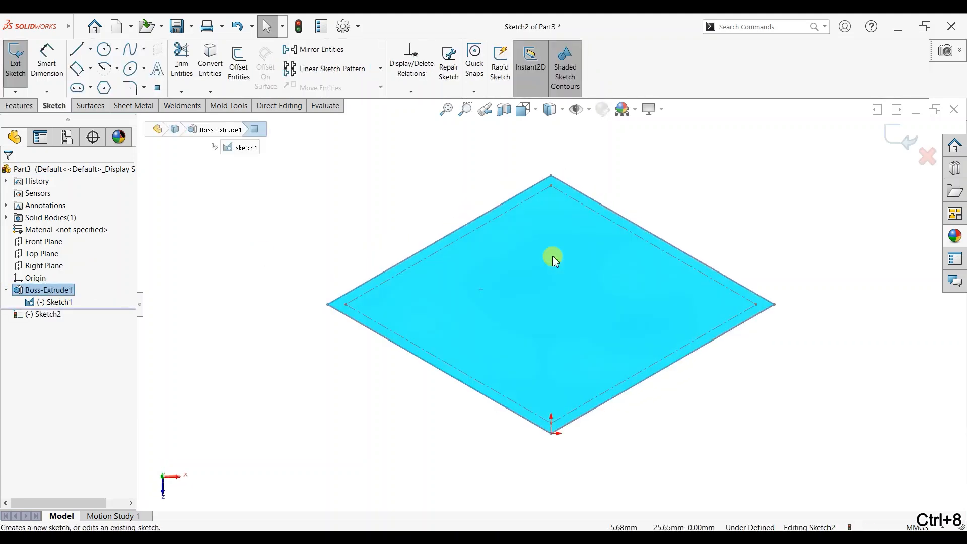
pyautogui.click(91, 50)
pyautogui.click(93, 80)
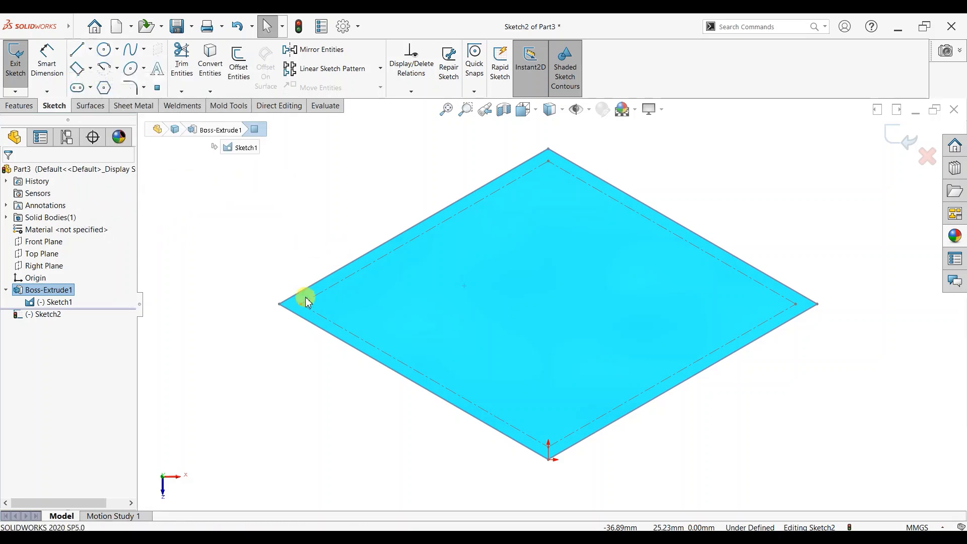
pyautogui.click(300, 304)
pyautogui.click(796, 304)
pyautogui.rightClick(583, 241)
pyautogui.click(593, 244)
# Draw a style spline from the centerline's left end to its right end, arched through two control points above it
pyautogui.click(144, 49)
pyautogui.click(151, 76)
pyautogui.click(300, 303)
pyautogui.click(481, 223)
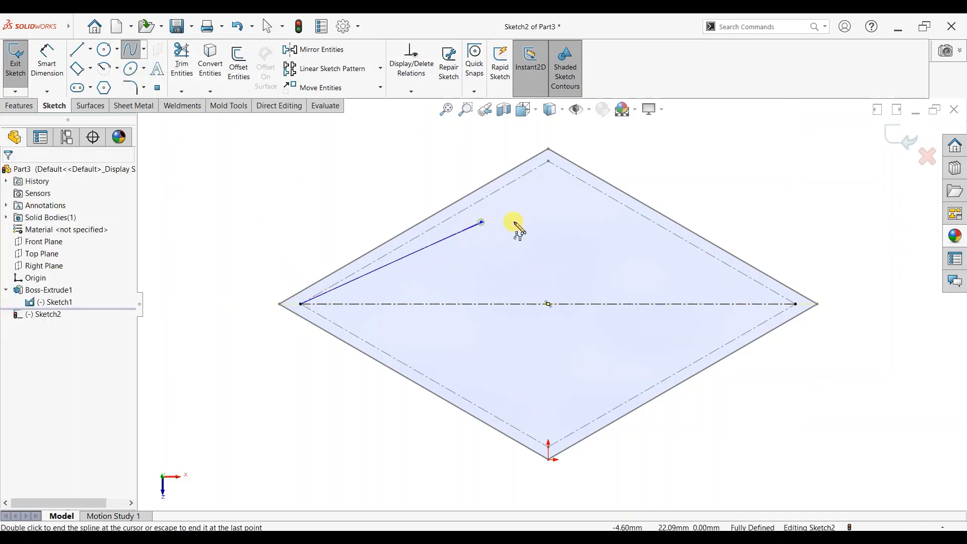
pyautogui.doubleClick(797, 305)
pyautogui.rightClick(749, 206)
pyautogui.click(760, 210)
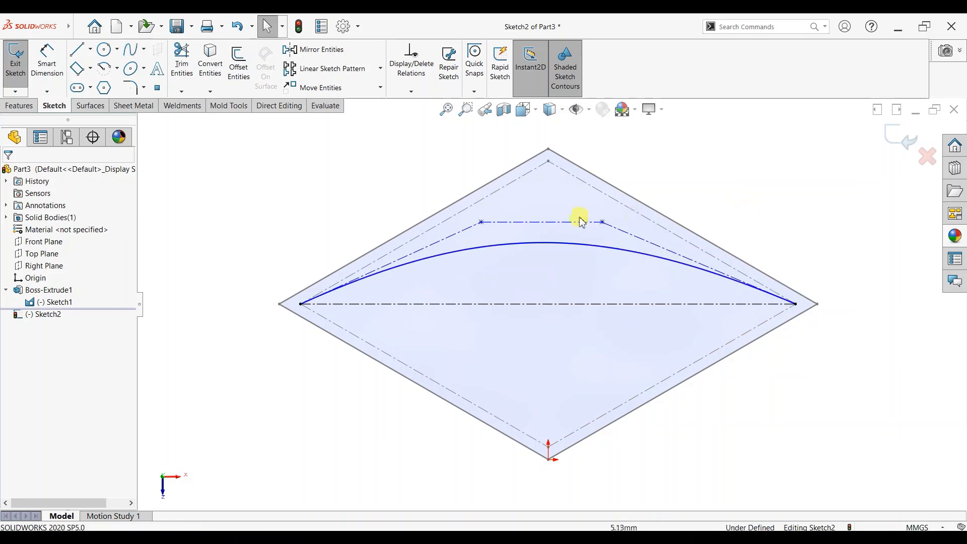
# Make the spline's two upper control points coincident with the inner rhombus's upper-left and upper-right construction lines
pyautogui.click(482, 222)
pyautogui.keyDown('ctrl'); pyautogui.click(481, 200); pyautogui.keyUp('ctrl')
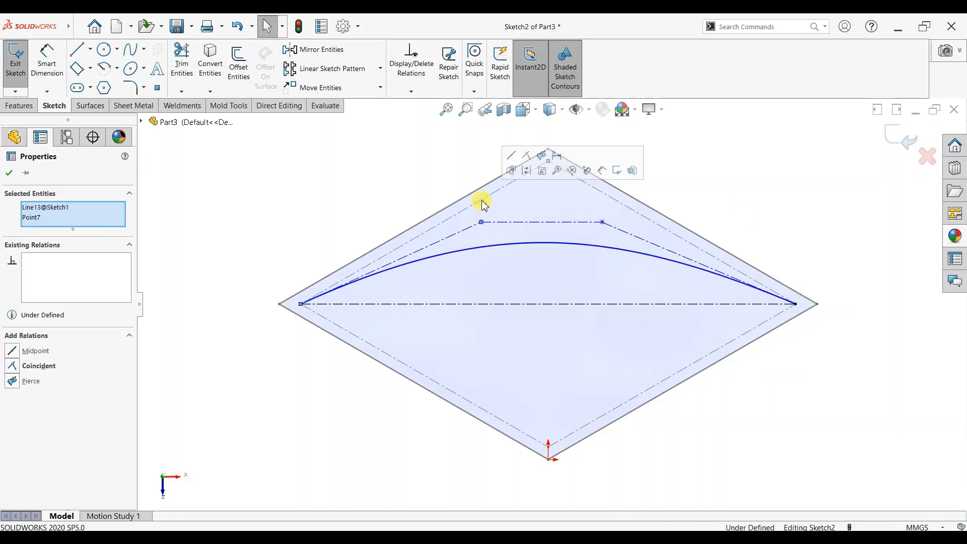
pyautogui.click(527, 157)
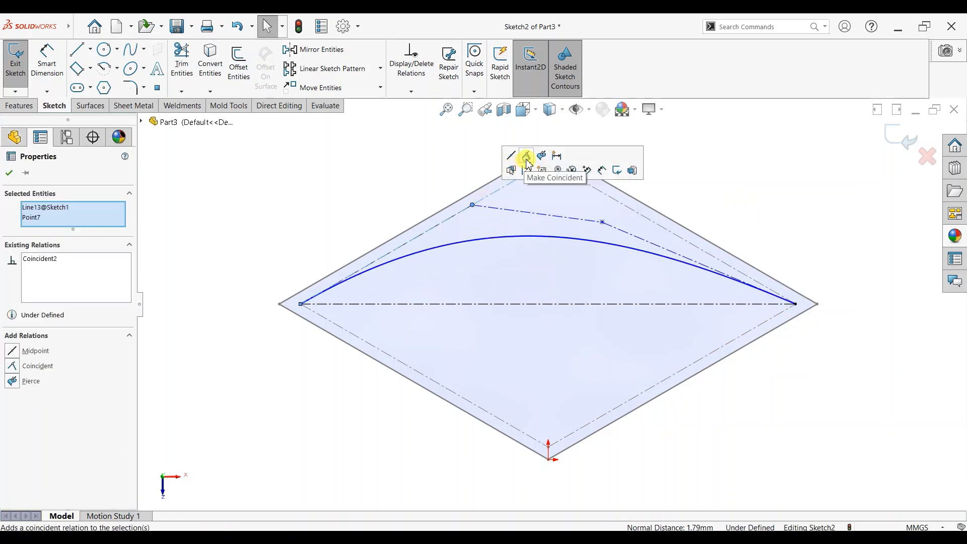
pyautogui.click(603, 223)
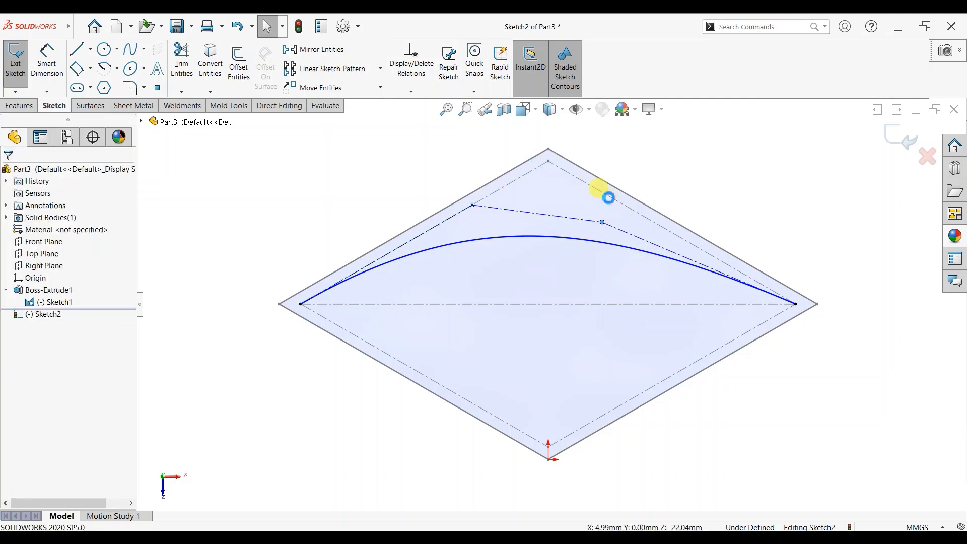
pyautogui.keyDown('ctrl'); pyautogui.click(609, 197); pyautogui.keyUp('ctrl')
pyautogui.click(649, 151)
pyautogui.click(426, 175)
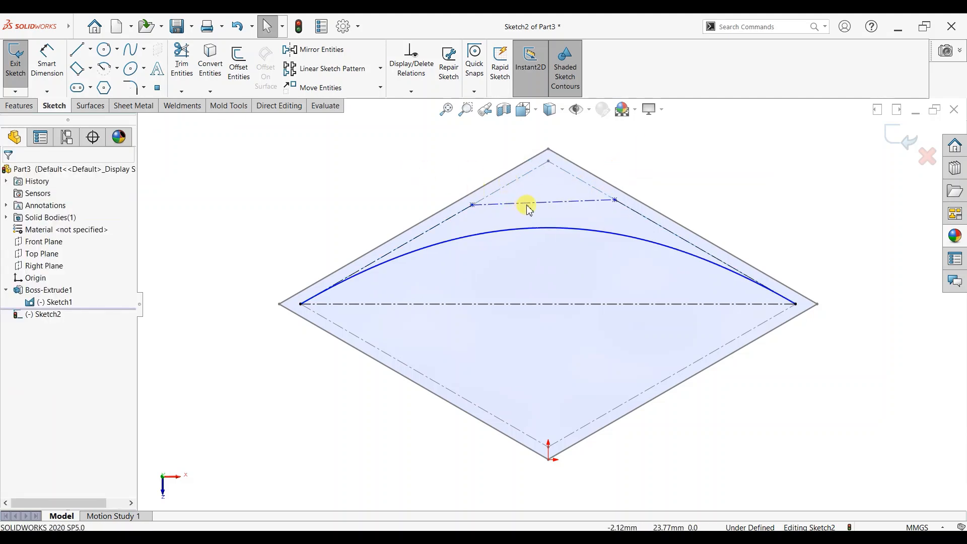
# Make the control polygon line between the spline's two upper control points horizontal
pyautogui.click(527, 206)
pyautogui.click(558, 161)
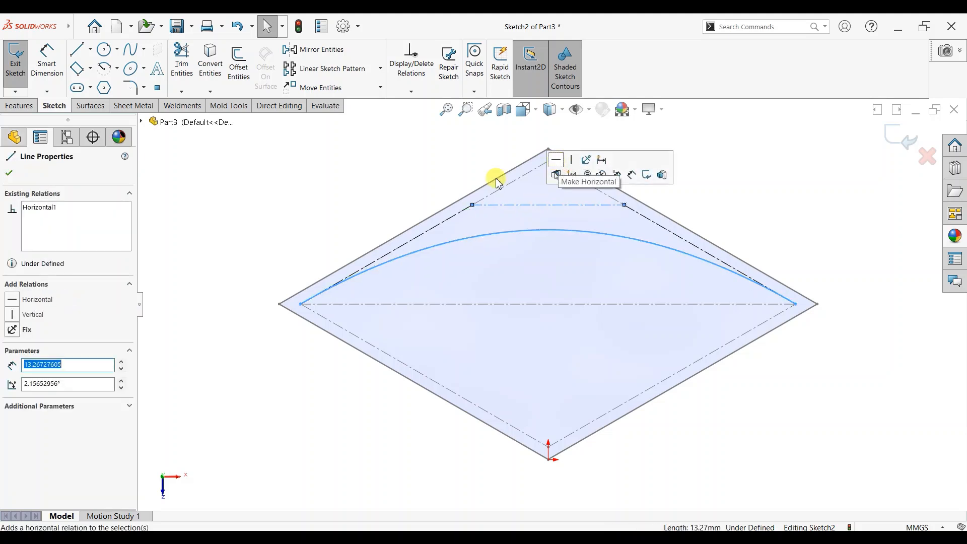
pyautogui.click(171, 177)
# Dimension the spline's upper control polygon line to 0.5 mm
pyautogui.click(56, 73)
pyautogui.click(539, 205)
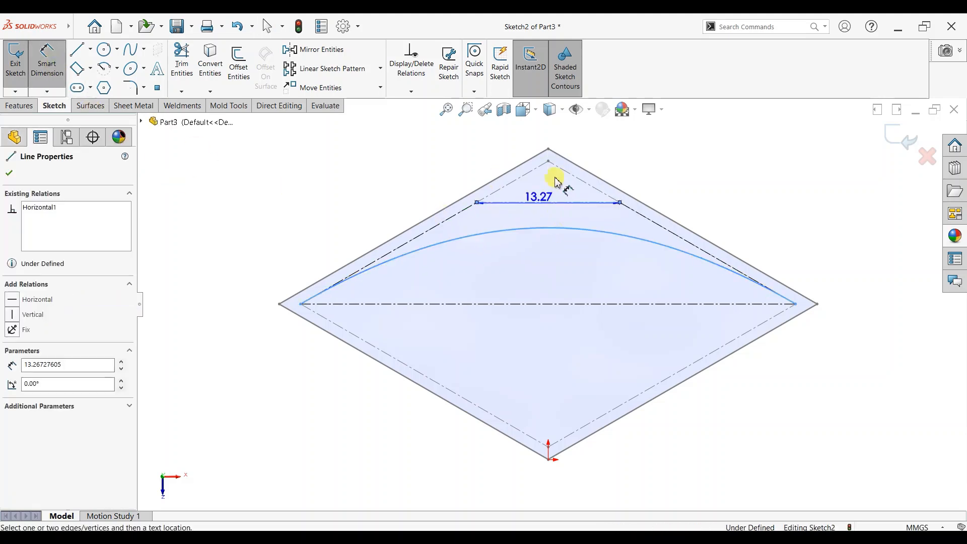
pyautogui.click(552, 151)
pyautogui.write('0.5')
pyautogui.press('Return')
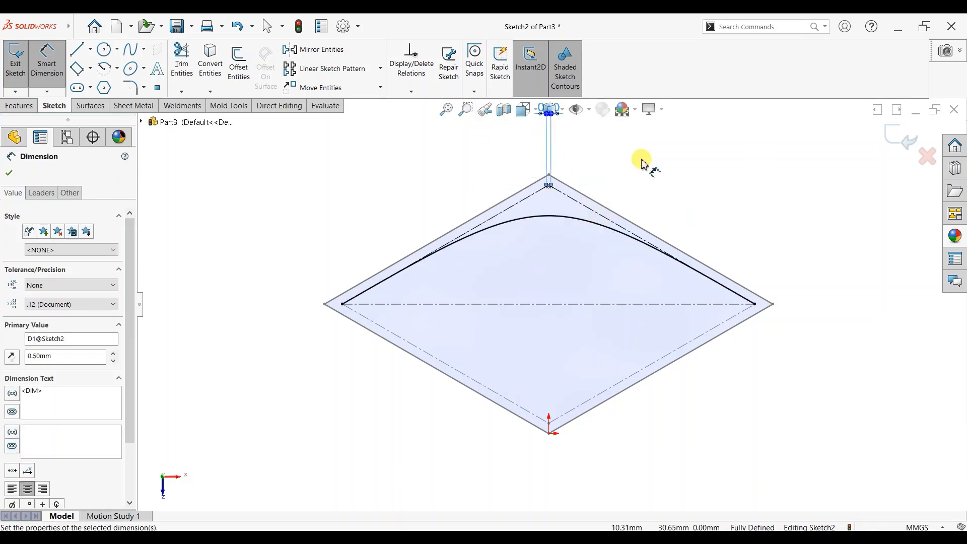
pyautogui.scroll(1, 645, 168)
pyautogui.scroll(-1, 646, 189)
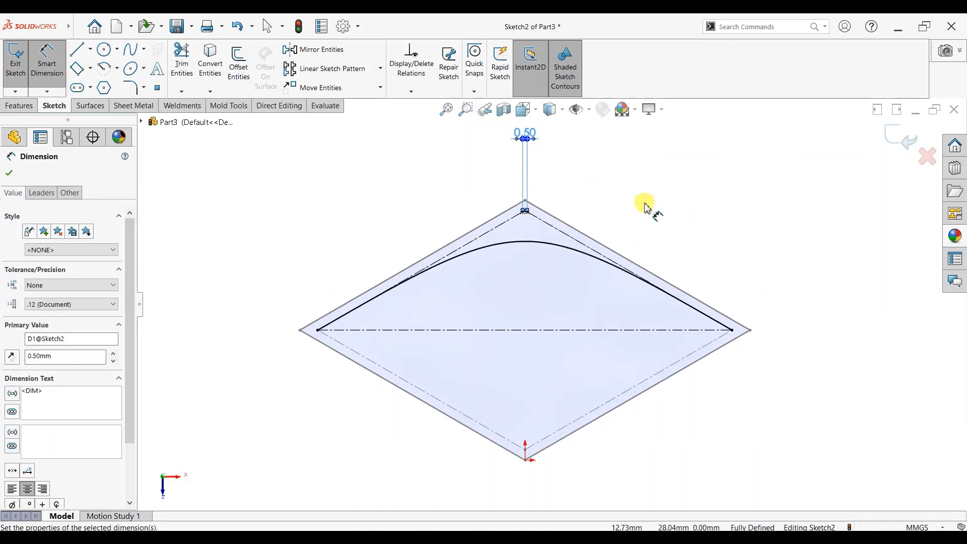
pyautogui.click(11, 175)
# Mirror the style spline about the horizontal centerline, keeping the original
pyautogui.click(313, 50)
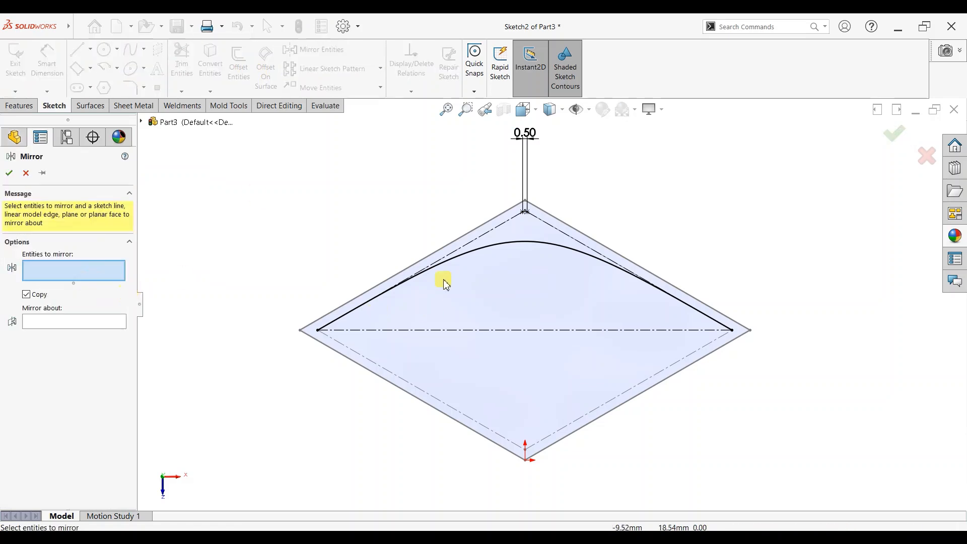
pyautogui.click(477, 255)
pyautogui.click(101, 322)
pyautogui.click(406, 331)
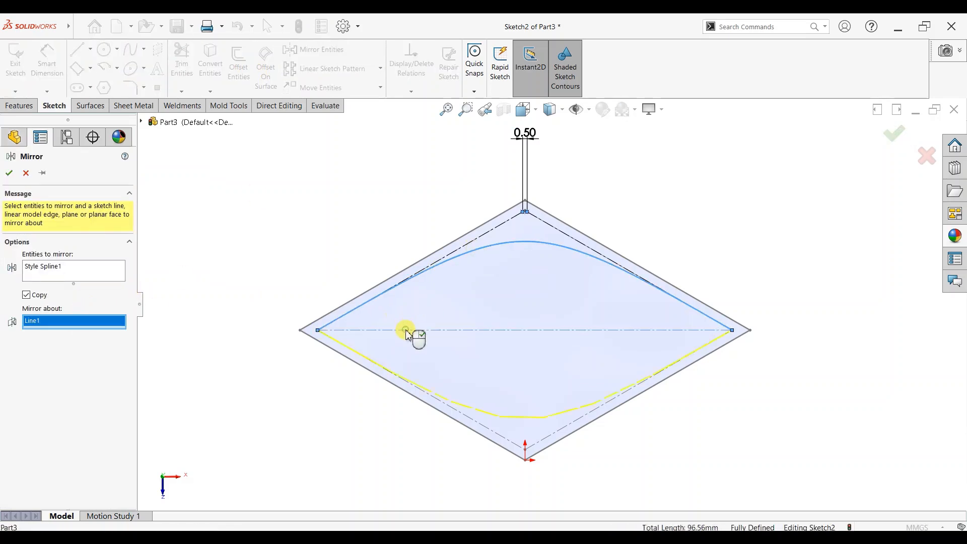
pyautogui.click(9, 173)
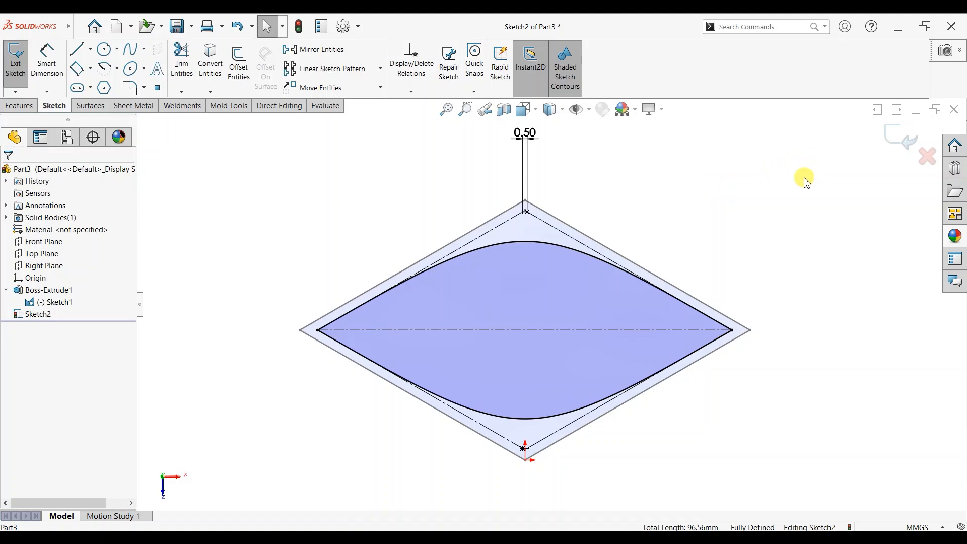
# Split the block's top face with a projected split line from the petal sketch and check the resulting faces
pyautogui.click(24, 108)
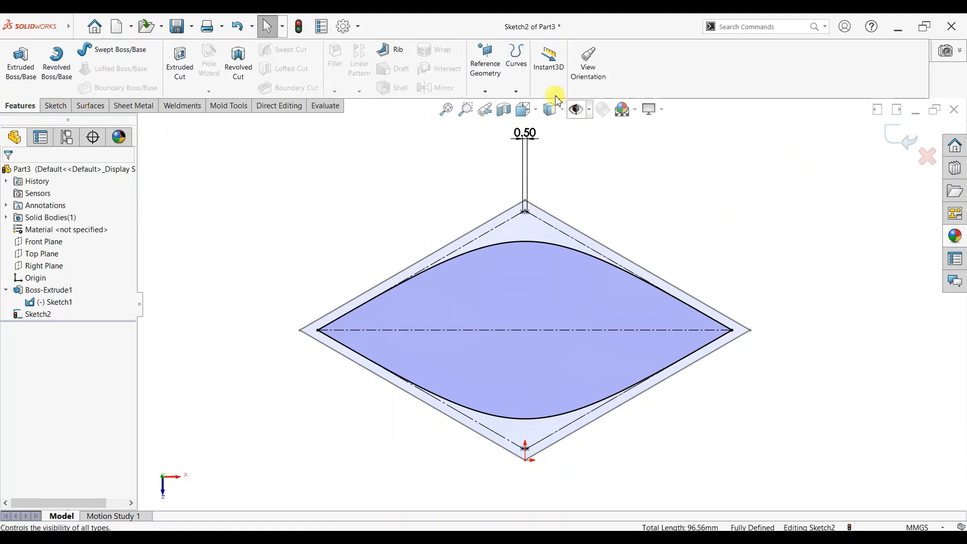
pyautogui.click(512, 93)
pyautogui.click(522, 104)
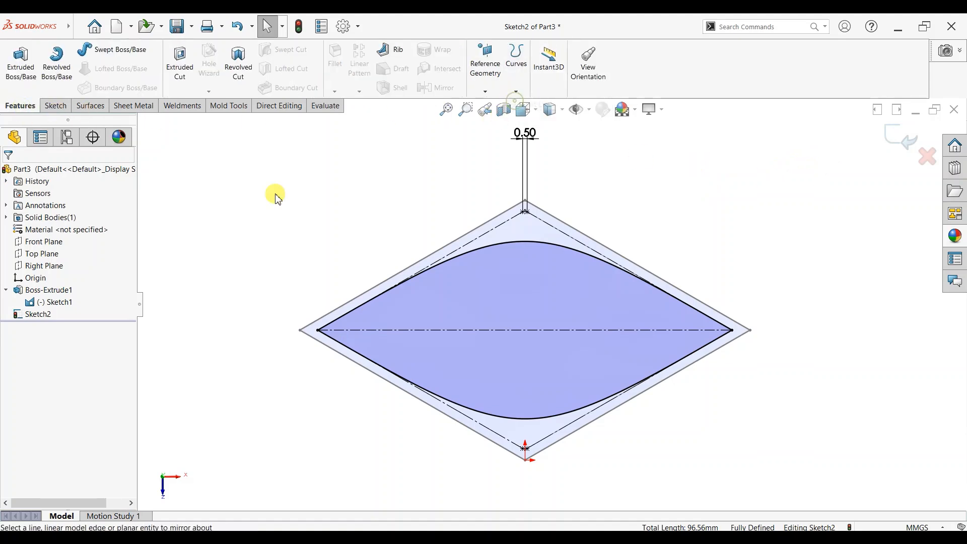
pyautogui.click(518, 236)
pyautogui.click(9, 174)
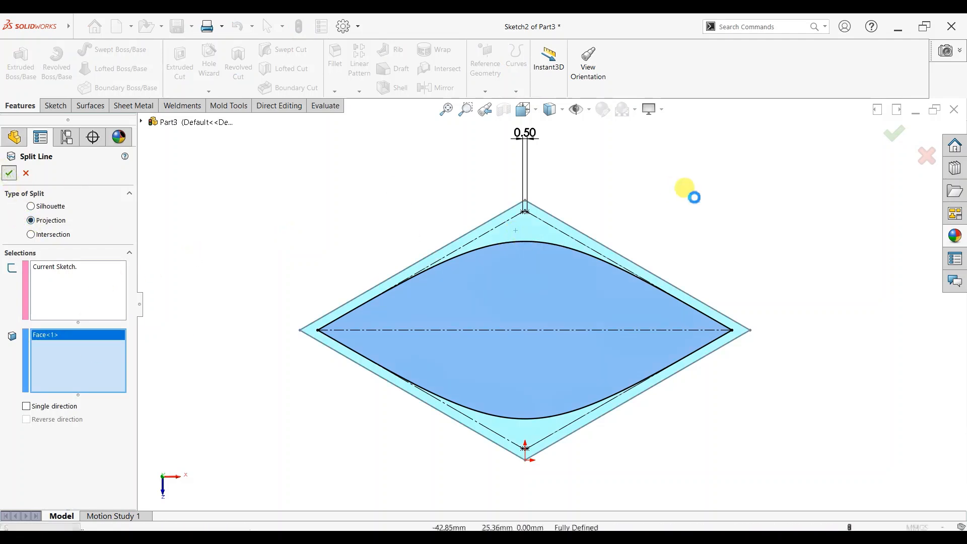
pyautogui.moveTo(734, 363); pyautogui.dragTo(712, 210, button='middle')
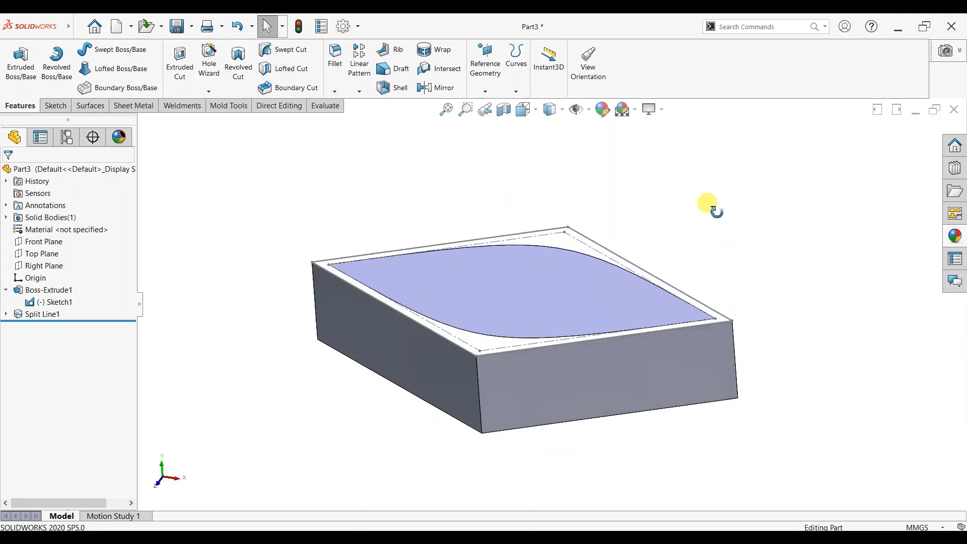
pyautogui.click(590, 286)
pyautogui.click(568, 237)
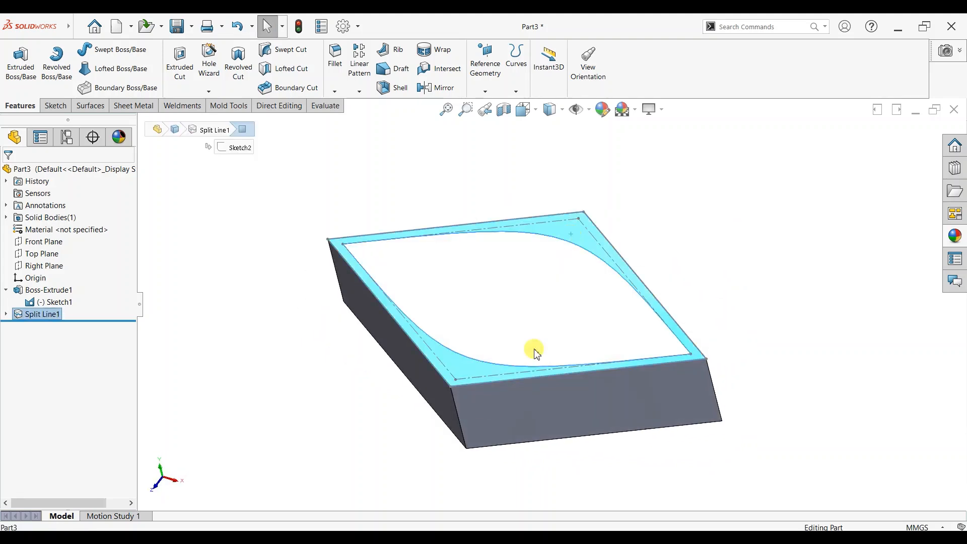
pyautogui.click(562, 252)
pyautogui.click(728, 257)
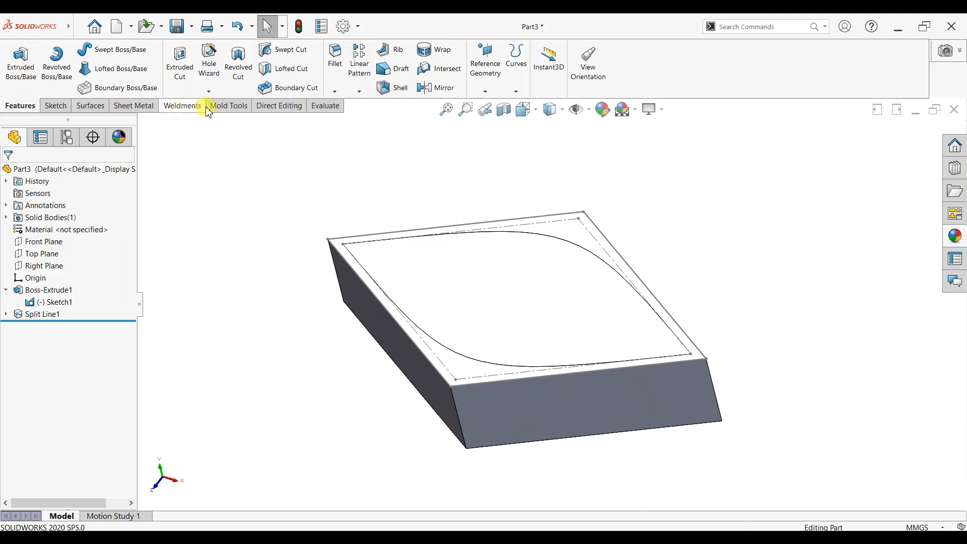
# Delete the petal-shaped centre face of the top using Delete Face with the Delete option
pyautogui.click(89, 106)
pyautogui.click(367, 50)
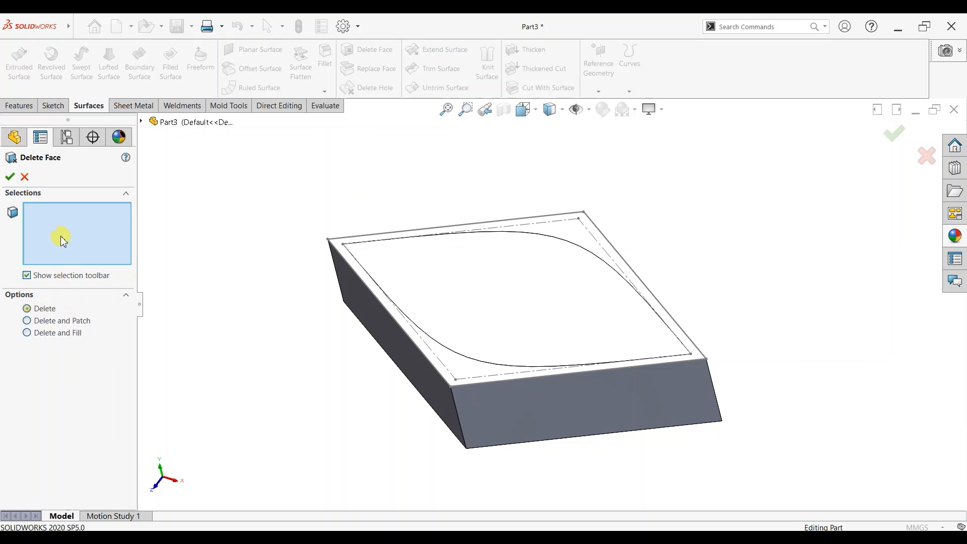
pyautogui.click(491, 307)
pyautogui.click(509, 291)
pyautogui.click(392, 290)
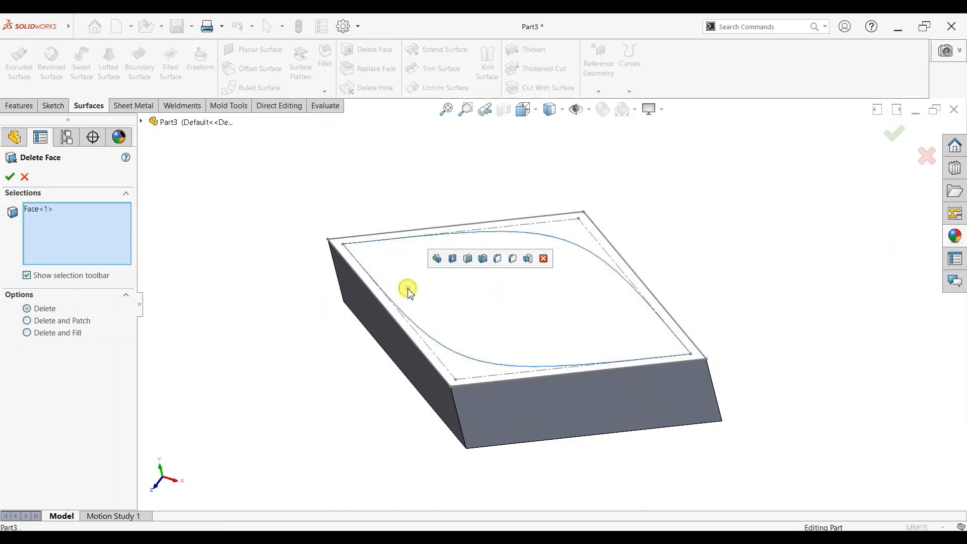
pyautogui.click(9, 177)
# Start a new sketch on the Right Plane and view it face-on
pyautogui.moveTo(680, 234); pyautogui.dragTo(744, 224, button='middle')
pyautogui.scroll(3, 737, 292)
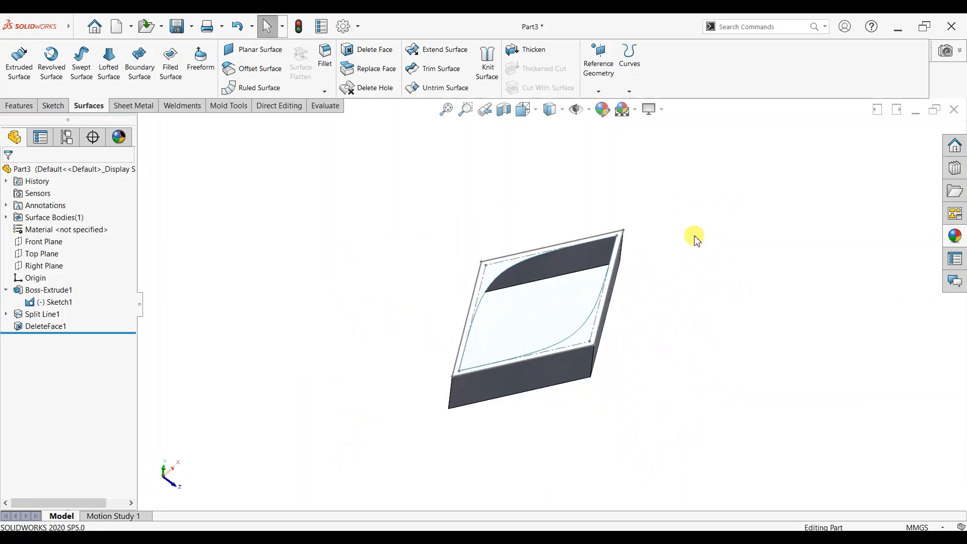
pyautogui.moveTo(645, 294); pyautogui.dragTo(629, 375, button='middle')
pyautogui.moveTo(631, 406)
pyautogui.mouseDown(button='middle')
pyautogui.moveTo(611, 426)
pyautogui.moveTo(642, 404)
pyautogui.moveTo(633, 395)
pyautogui.mouseUp(button='middle')
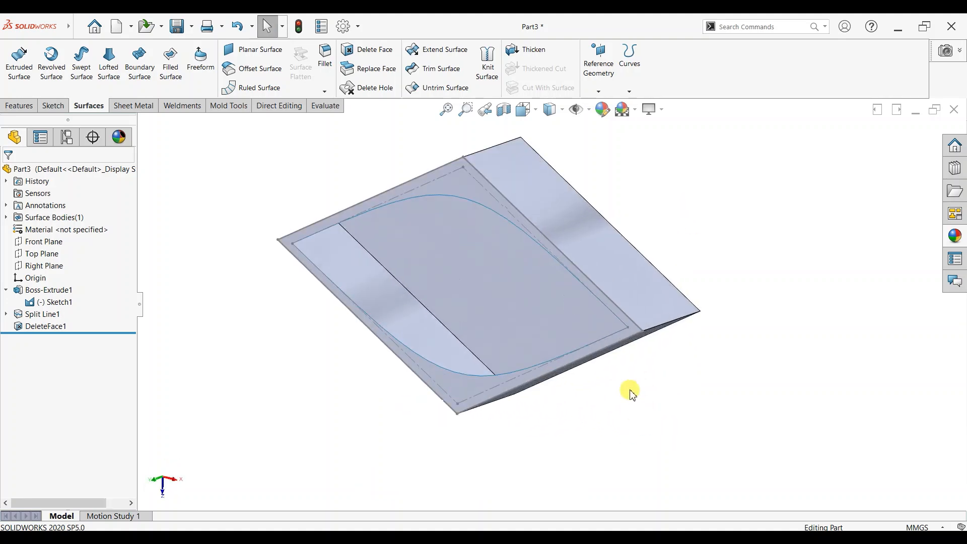
pyautogui.click(40, 267)
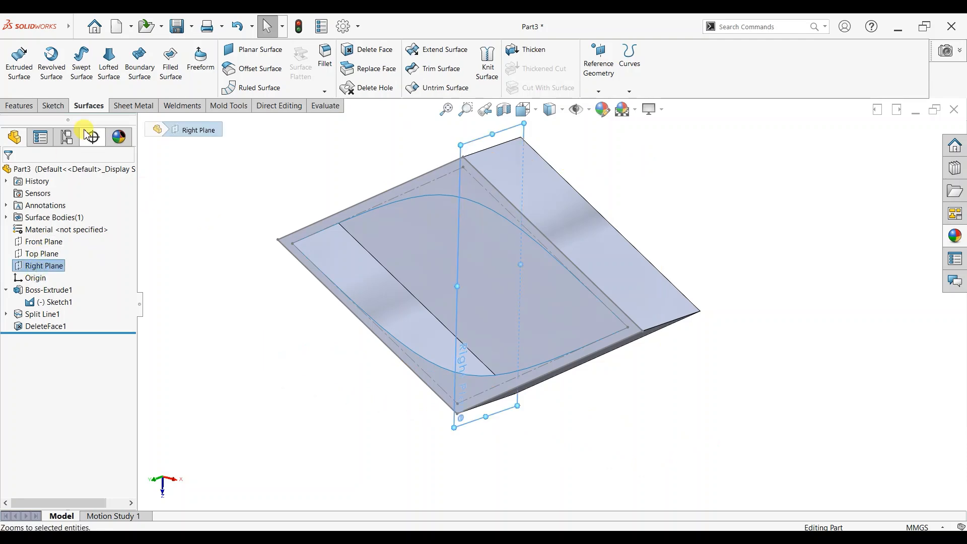
pyautogui.click(54, 106)
pyautogui.click(15, 58)
pyautogui.hotkey('ctrl', '8')
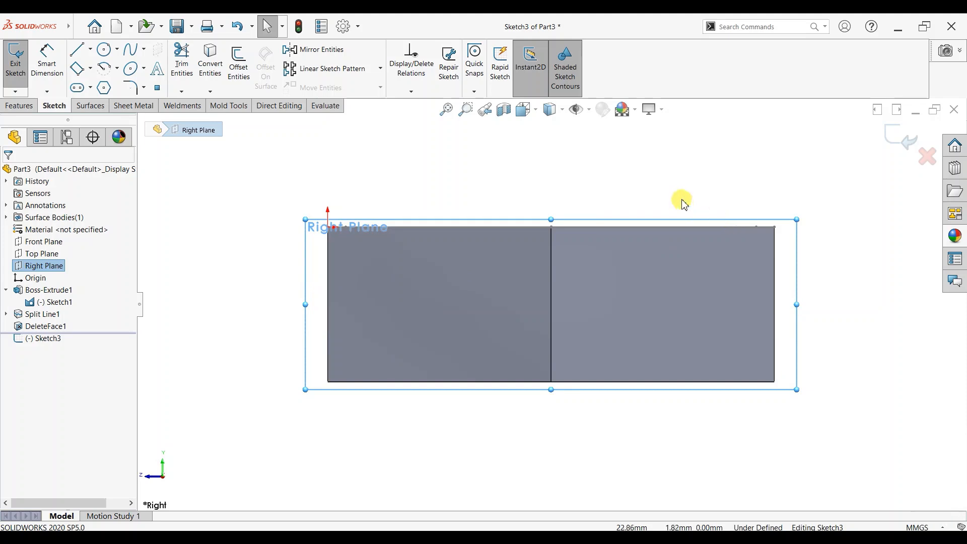
# Sketch a downward-bulging three-point arc about 13 mm wide, with its ends about 7.6 mm above the block's top
pyautogui.click(117, 68)
pyautogui.click(121, 109)
pyautogui.click(392, 172)
pyautogui.click(595, 172)
pyautogui.click(512, 199)
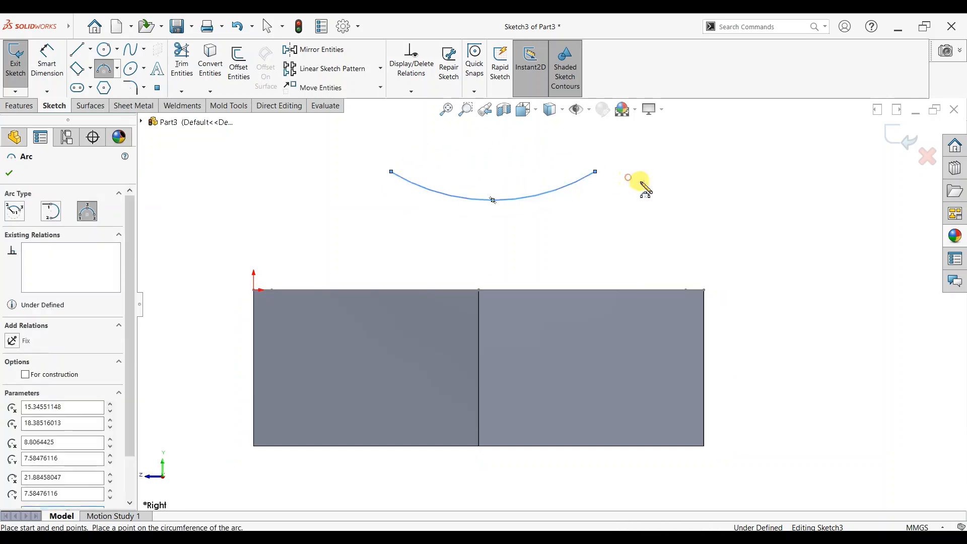
pyautogui.press('Escape')
# Add a pierce relation between the arc's endpoint nearer the origin and the petal opening's edge
pyautogui.press('f')
pyautogui.scroll(-3, 614, 319)
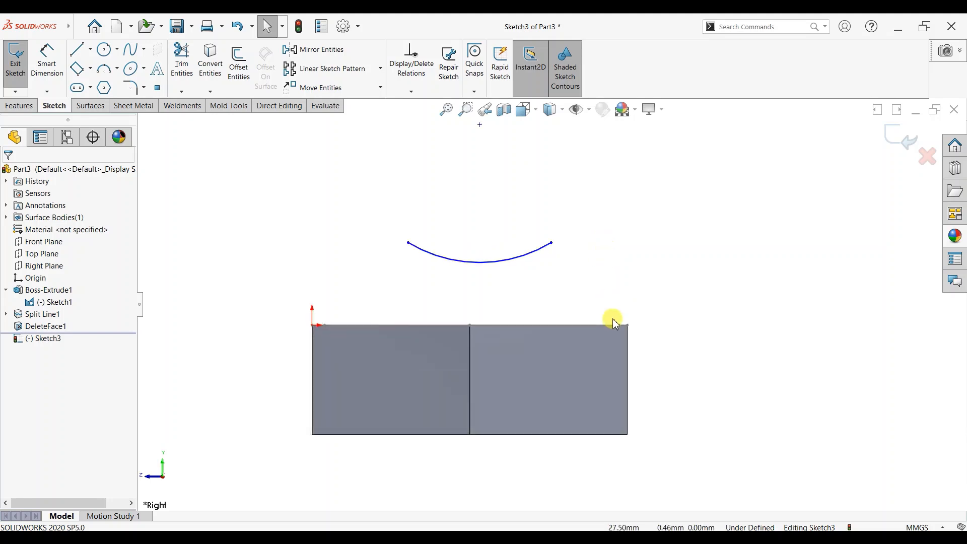
pyautogui.scroll(3, 562, 439)
pyautogui.moveTo(561, 439); pyautogui.dragTo(639, 493, button='middle')
pyautogui.scroll(-3, 425, 289)
pyautogui.scroll(-2, 391, 337)
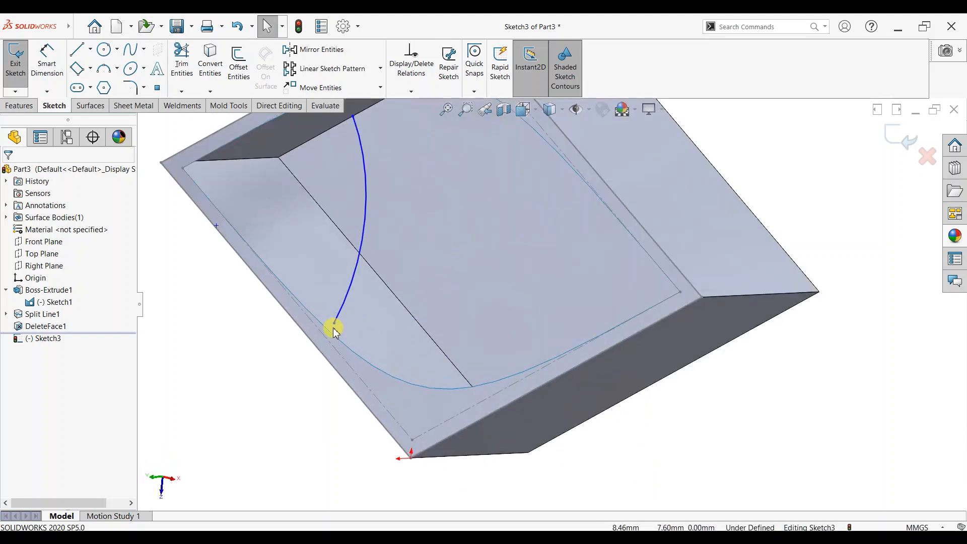
pyautogui.click(335, 324)
pyautogui.keyDown('ctrl'); pyautogui.click(410, 387); pyautogui.keyUp('ctrl')
pyautogui.click(467, 342)
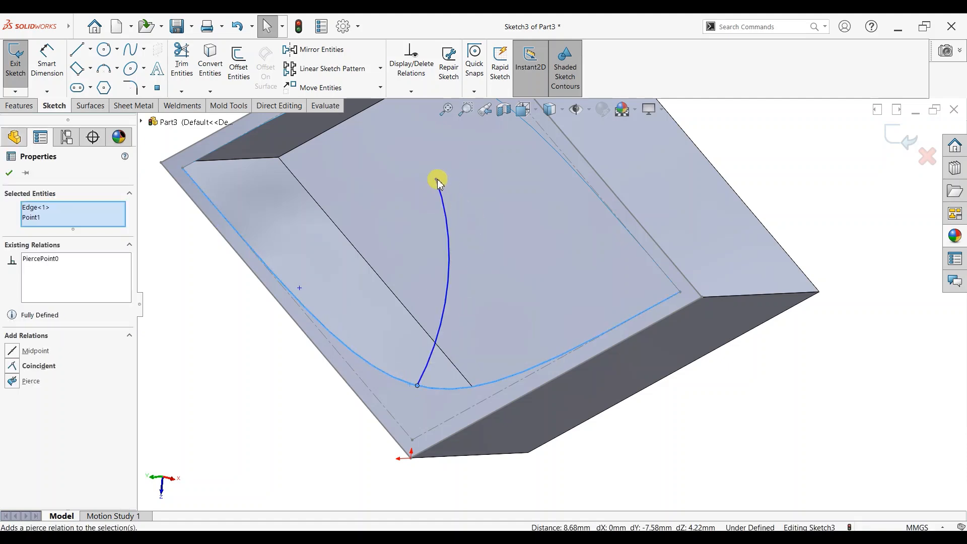
pyautogui.click(11, 173)
pyautogui.scroll(2, 497, 153)
pyautogui.scroll(-3, 494, 169)
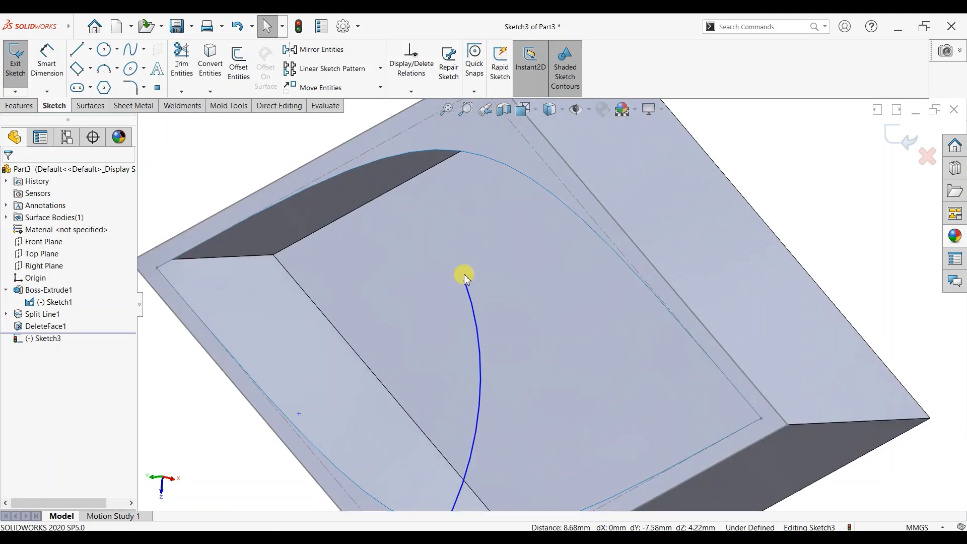
pyautogui.click(471, 156)
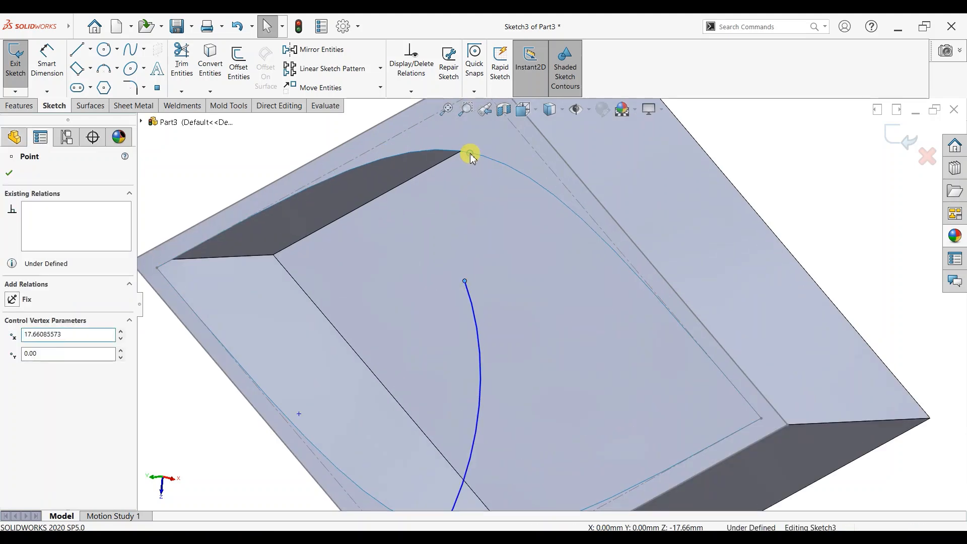
pyautogui.keyDown('ctrl'); pyautogui.click(471, 158); pyautogui.keyUp('ctrl')
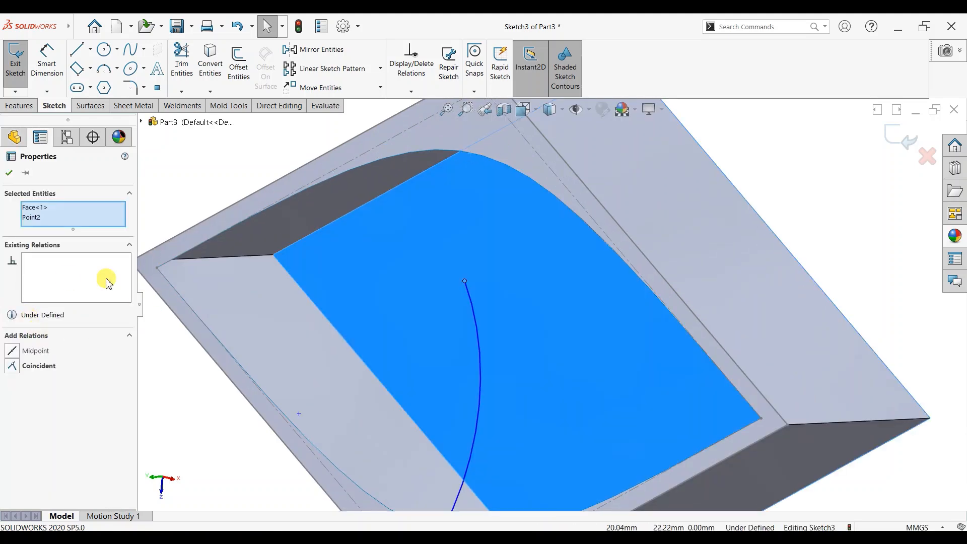
pyautogui.rightClick(55, 222)
pyautogui.click(64, 224)
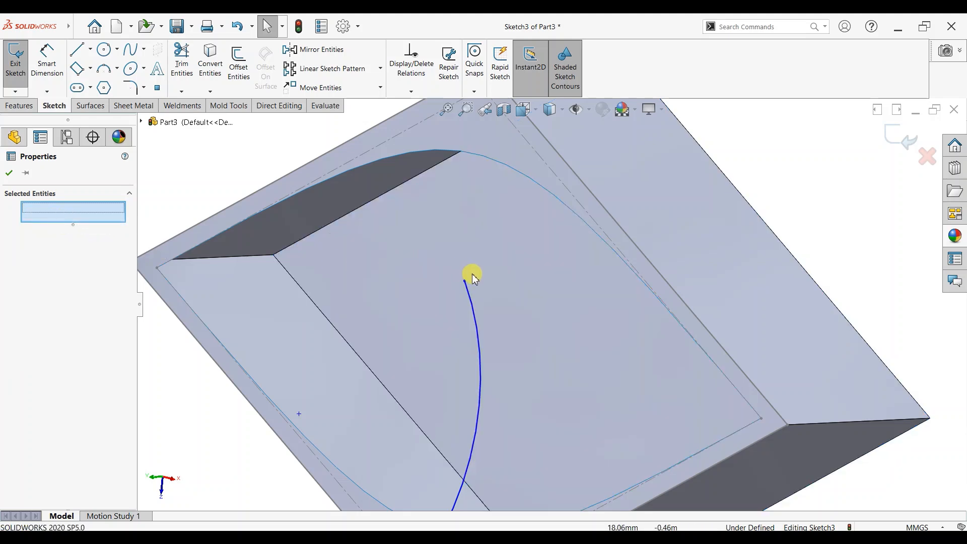
pyautogui.click(468, 155)
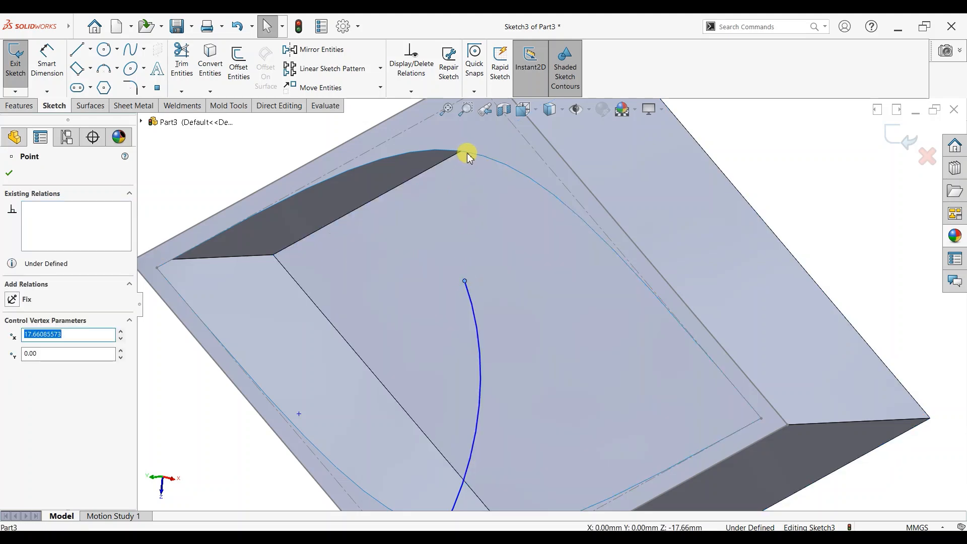
pyautogui.keyDown('ctrl'); pyautogui.click(464, 152); pyautogui.keyUp('ctrl')
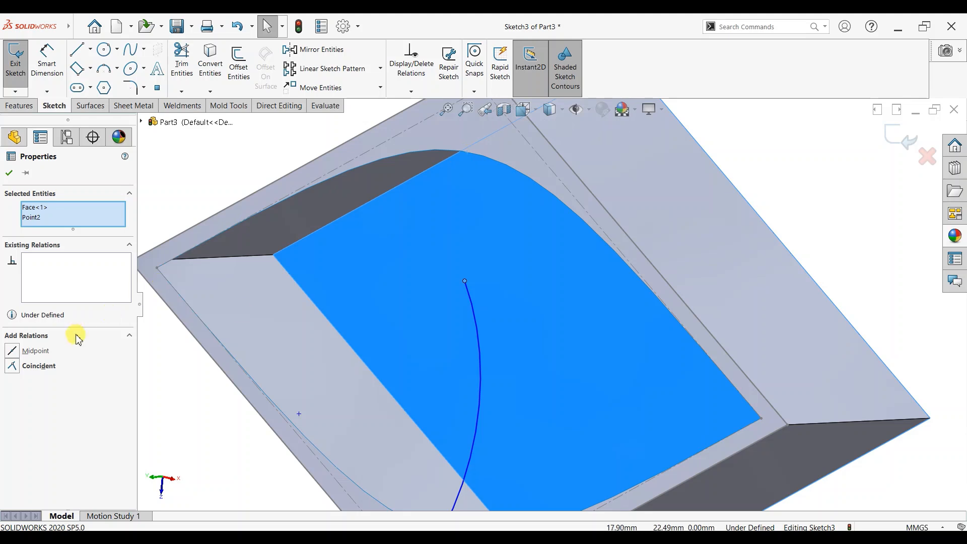
pyautogui.press('f')
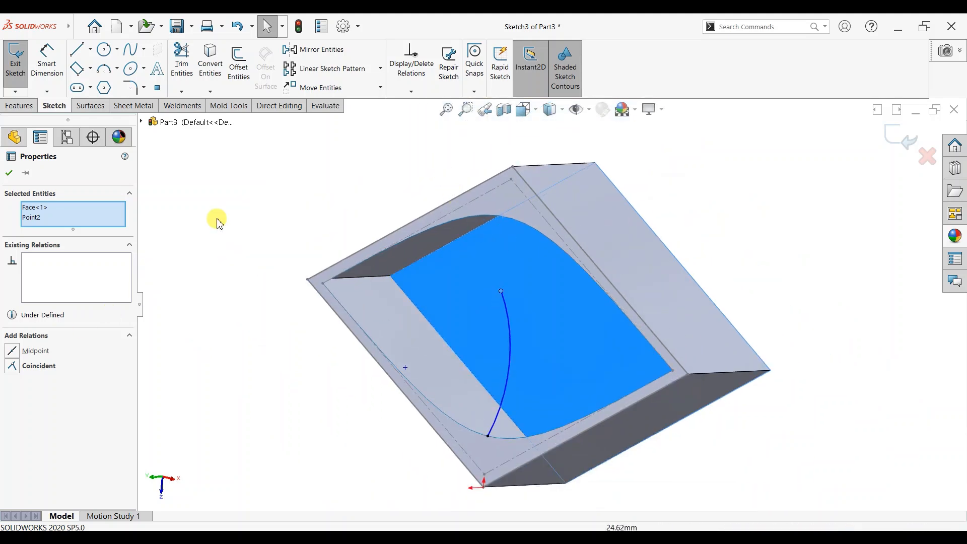
pyautogui.rightClick(32, 217)
pyautogui.click(58, 233)
pyautogui.moveTo(591, 217); pyautogui.dragTo(475, 233, button='middle')
pyautogui.scroll(-5, 533, 206)
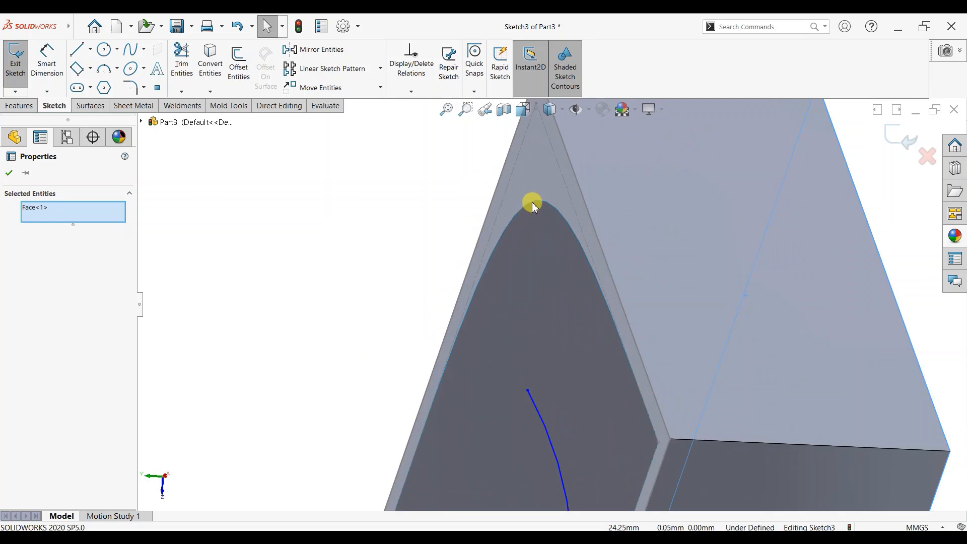
pyautogui.click(532, 201)
pyautogui.click(248, 276)
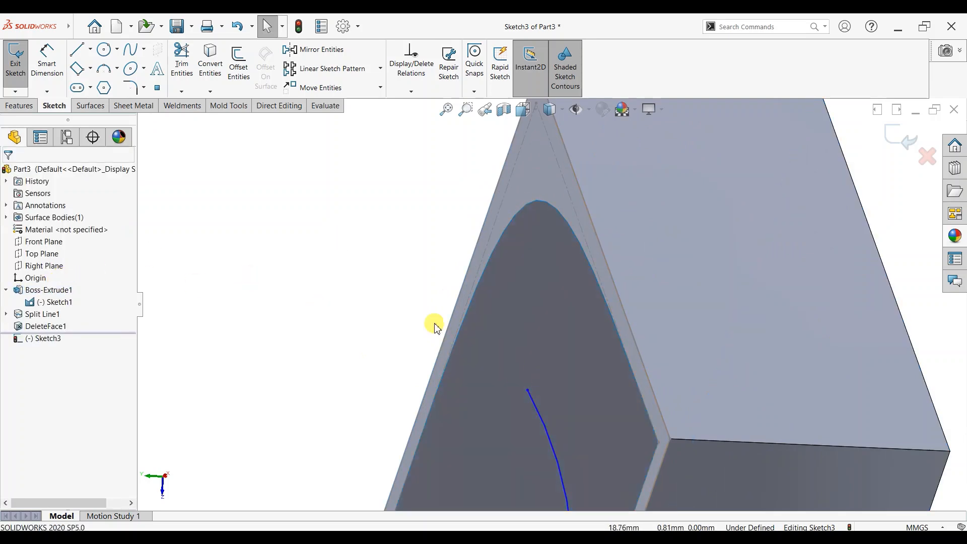
pyautogui.click(527, 390)
pyautogui.keyDown('ctrl'); pyautogui.click(492, 256); pyautogui.keyUp('ctrl')
pyautogui.click(186, 265)
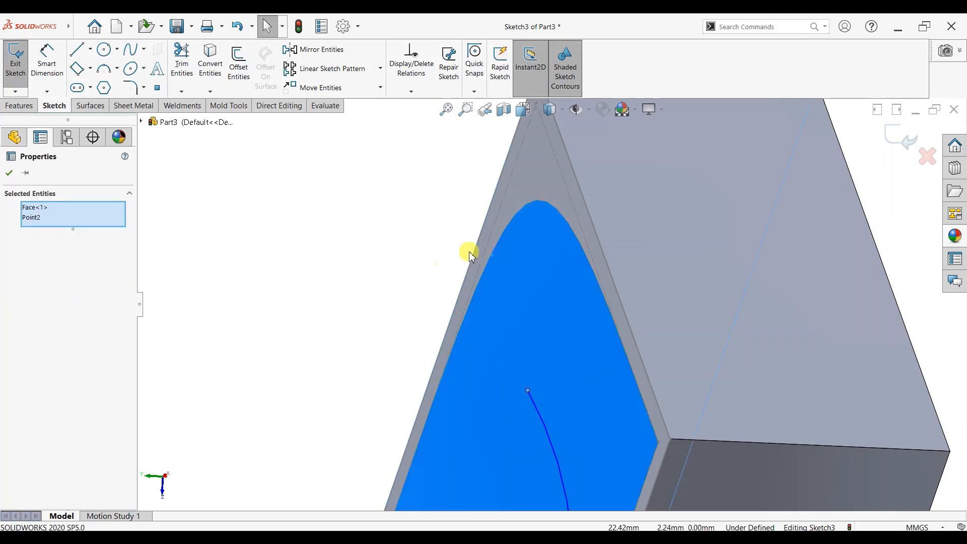
# Add a pierce relation between the arc's free endpoint and the opposite edge of the petal opening
pyautogui.click(534, 202)
pyautogui.click(538, 205)
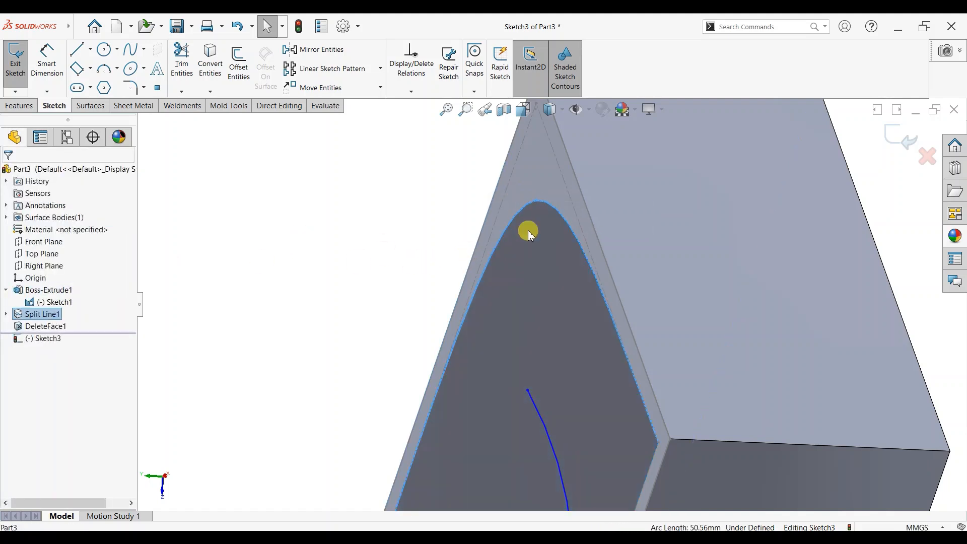
pyautogui.keyDown('ctrl'); pyautogui.click(527, 390); pyautogui.keyUp('ctrl')
pyautogui.click(12, 382)
pyautogui.click(9, 173)
# Dimension the arc's radius as 10 mm in a view normal to the sketch
pyautogui.scroll(8, 540, 303)
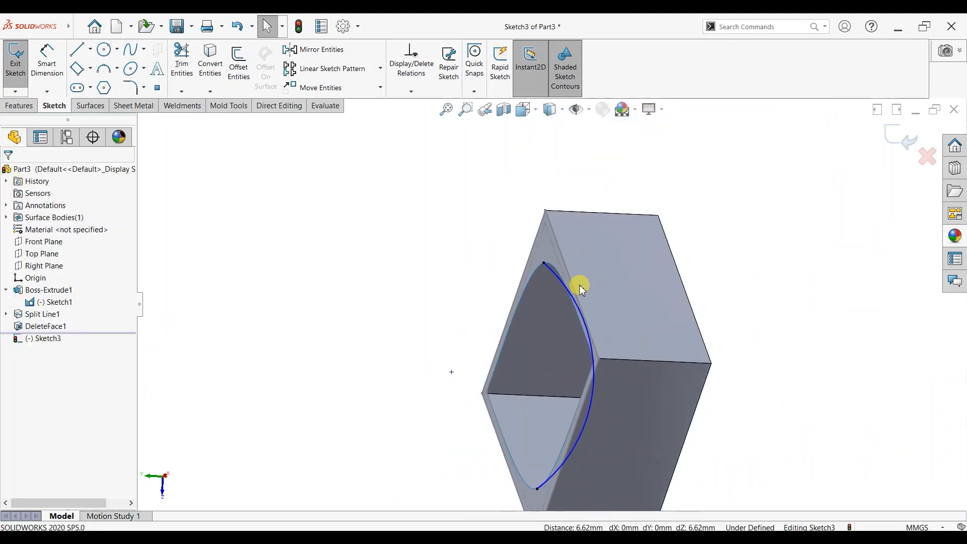
pyautogui.moveTo(675, 299); pyautogui.dragTo(621, 336, button='middle')
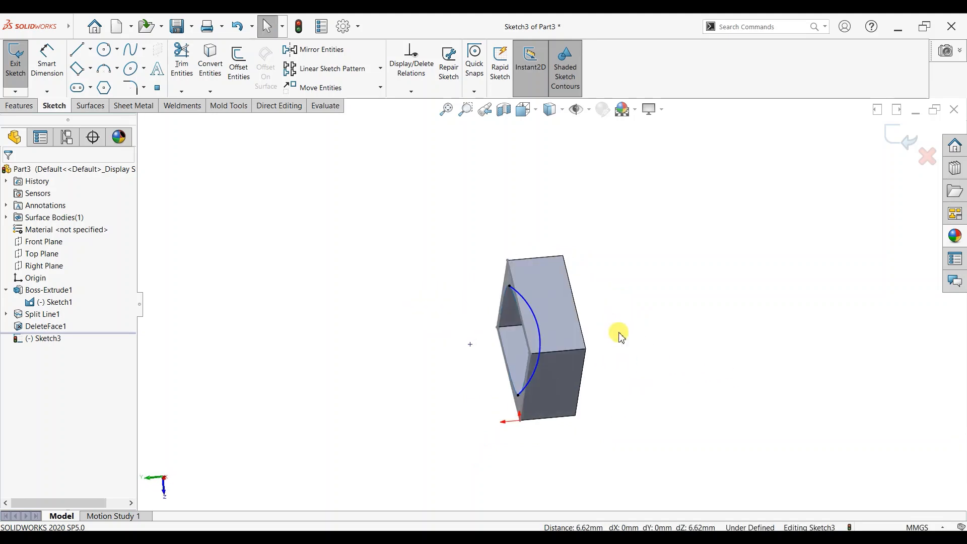
pyautogui.press('space')
pyautogui.click(462, 362)
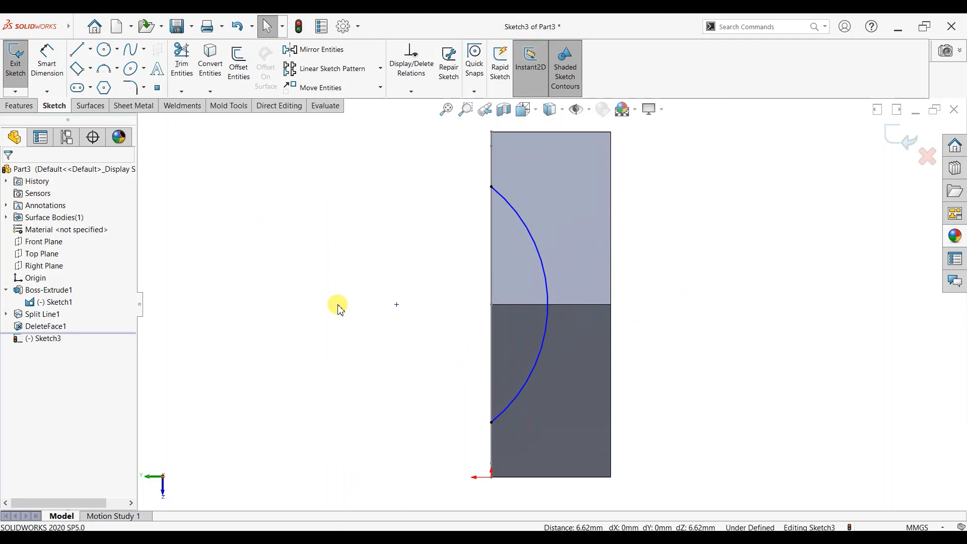
pyautogui.click(47, 63)
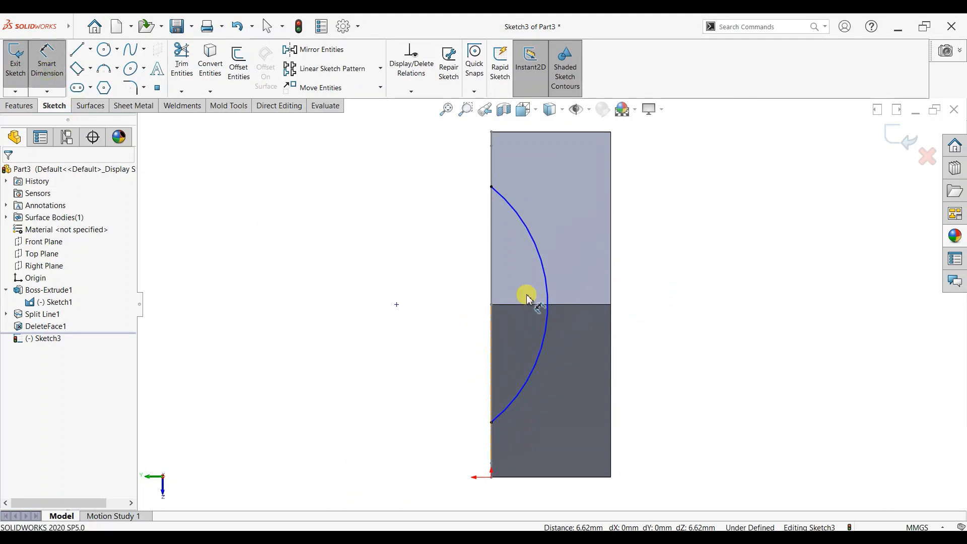
pyautogui.click(418, 313)
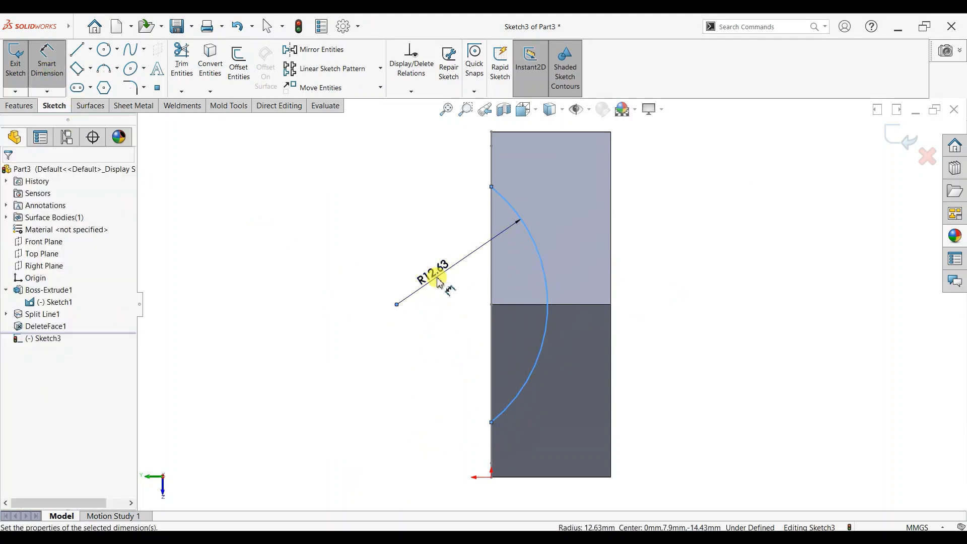
pyautogui.click(438, 282)
pyautogui.write('10')
pyautogui.press('Return')
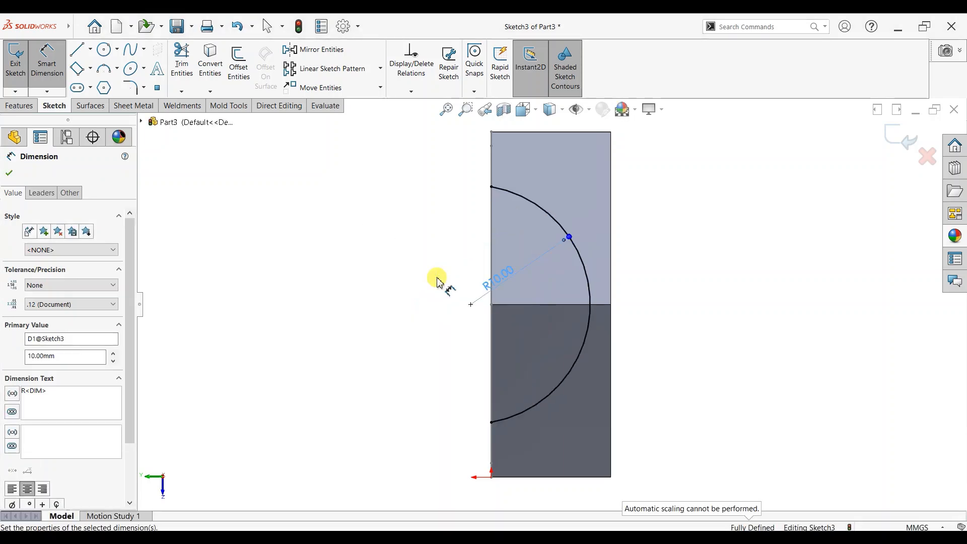
# Change the arc's radius to 14 mm
pyautogui.doubleClick(500, 278)
pyautogui.write('14')
pyautogui.press('Return')
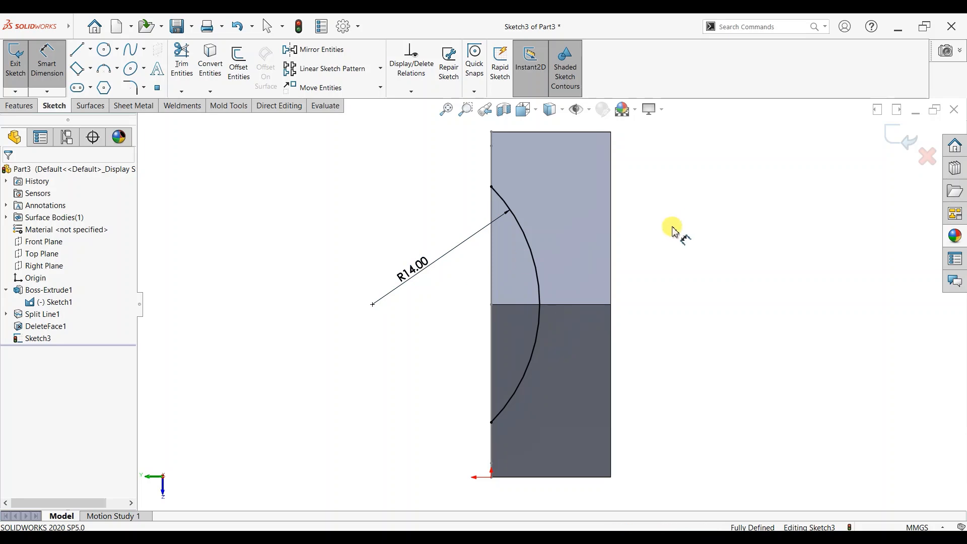
# Set the arc's radius to 16 mm and exit the sketch
pyautogui.doubleClick(422, 269)
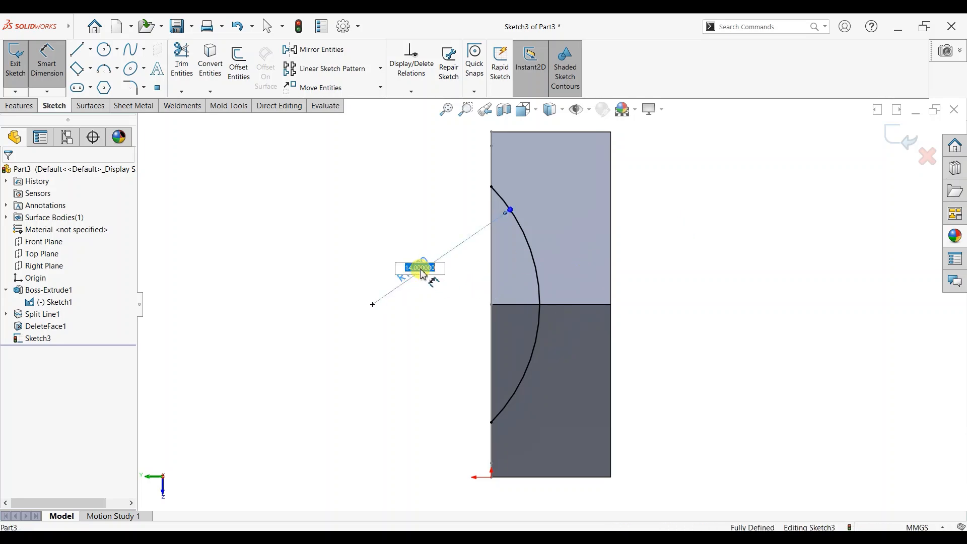
pyautogui.write('16')
pyautogui.press('Return')
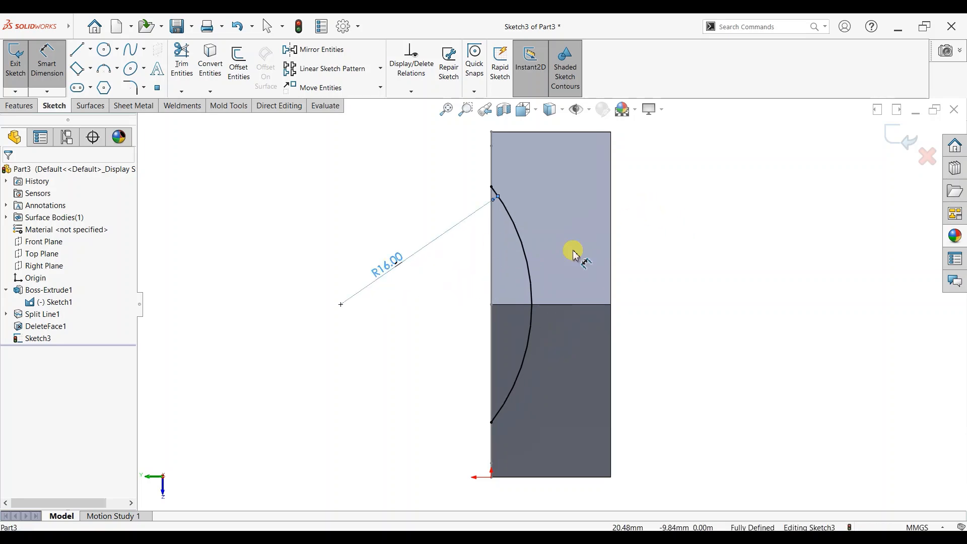
pyautogui.doubleClick(394, 267)
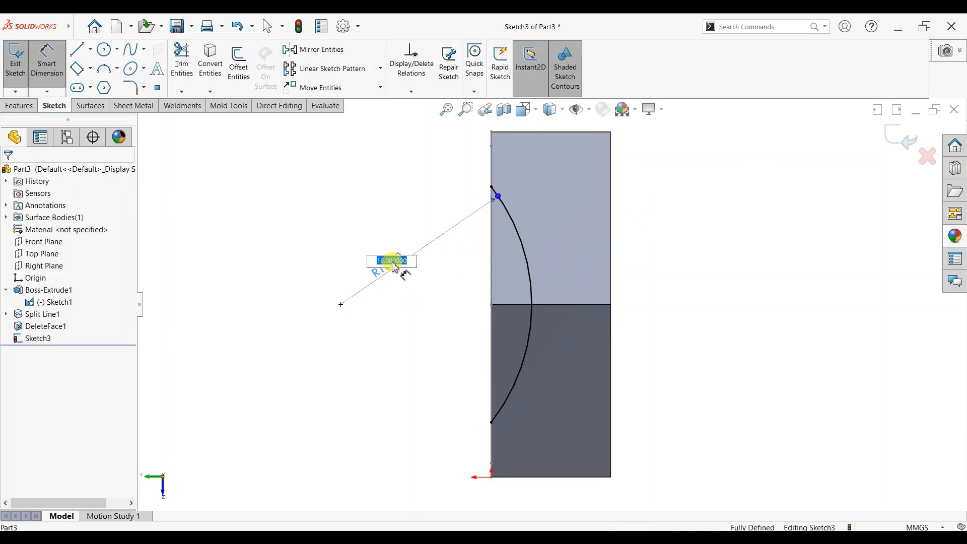
pyautogui.press('Return')
pyautogui.click(900, 139)
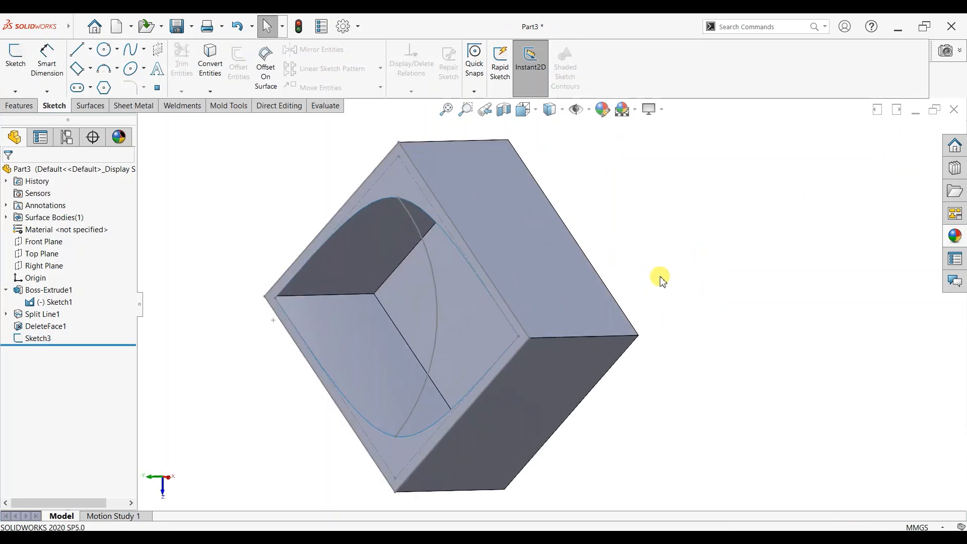
# Fill the petal opening with a surface bounded by its two curved edges, using the arc sketch as the constraint curve
pyautogui.click(90, 106)
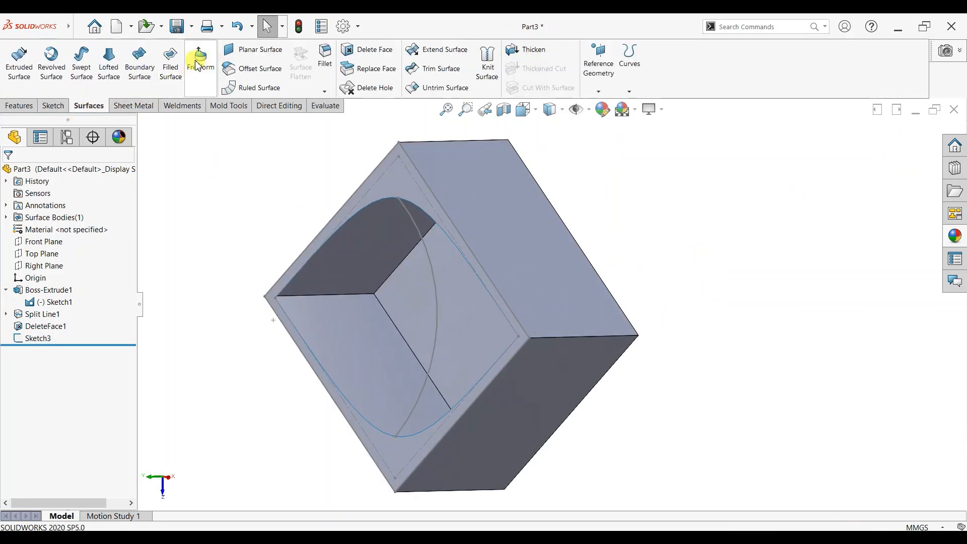
pyautogui.scroll(2, 262, 267)
pyautogui.scroll(-1, 379, 330)
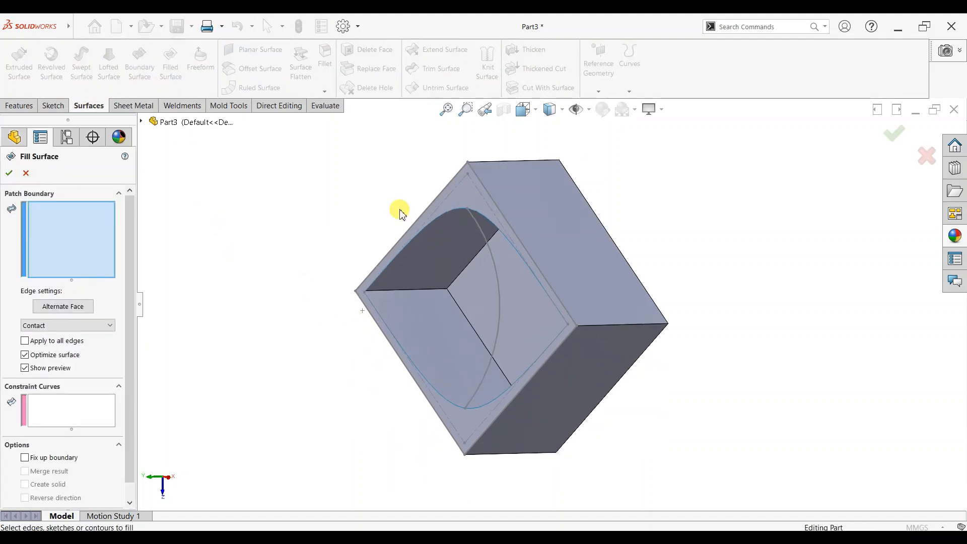
pyautogui.click(456, 211)
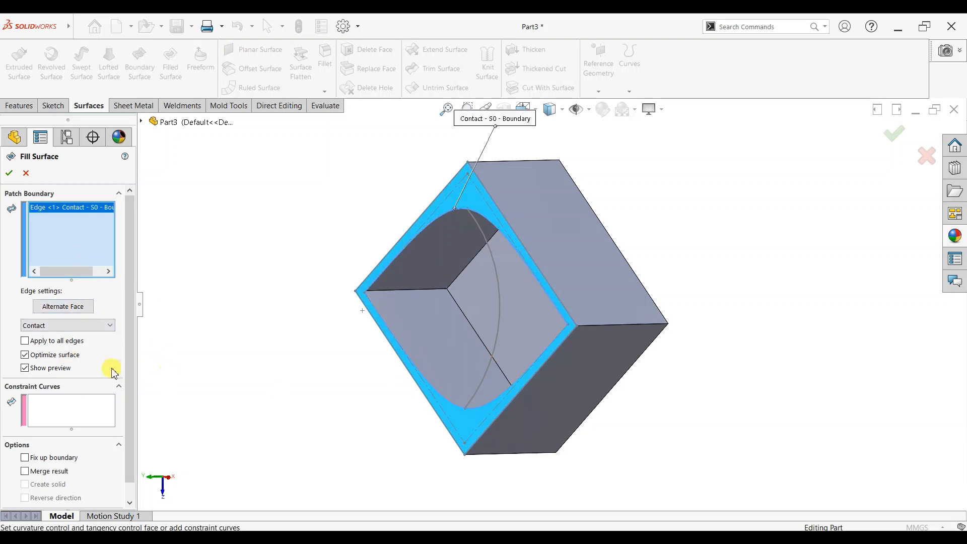
pyautogui.click(70, 411)
pyautogui.click(500, 298)
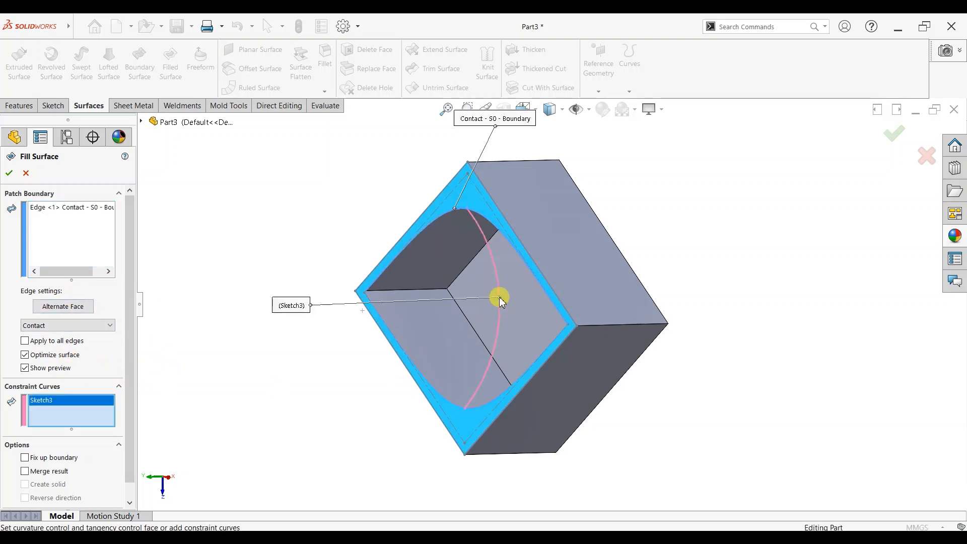
pyautogui.click(9, 174)
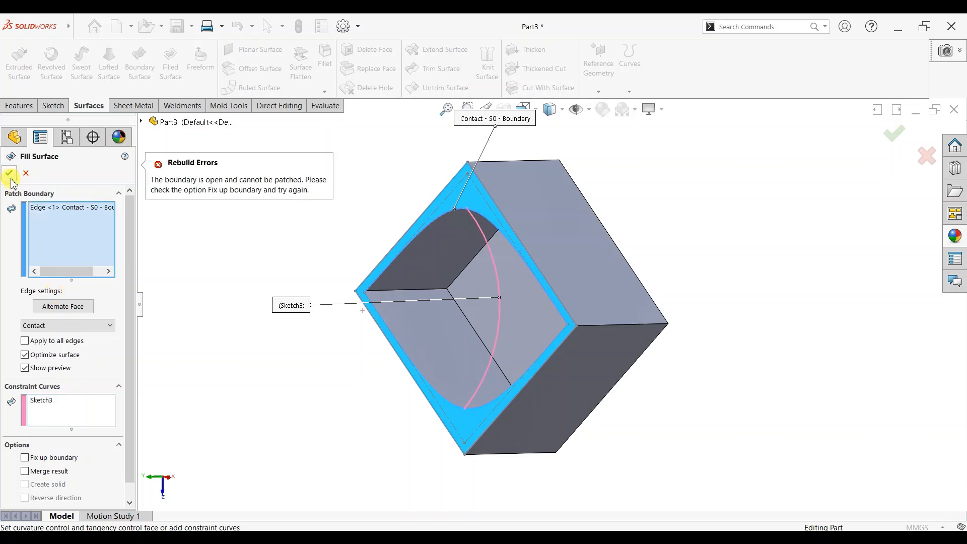
pyautogui.click(460, 424)
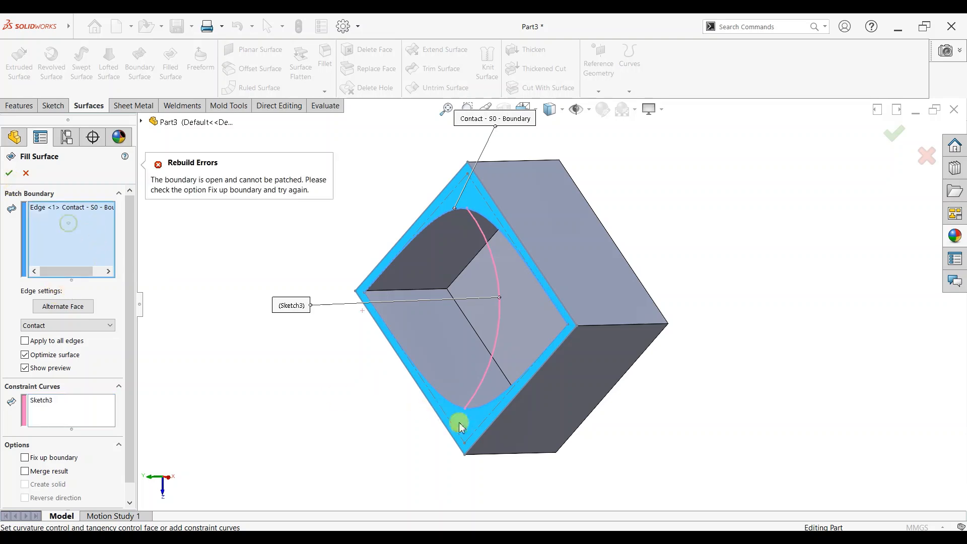
pyautogui.click(477, 398)
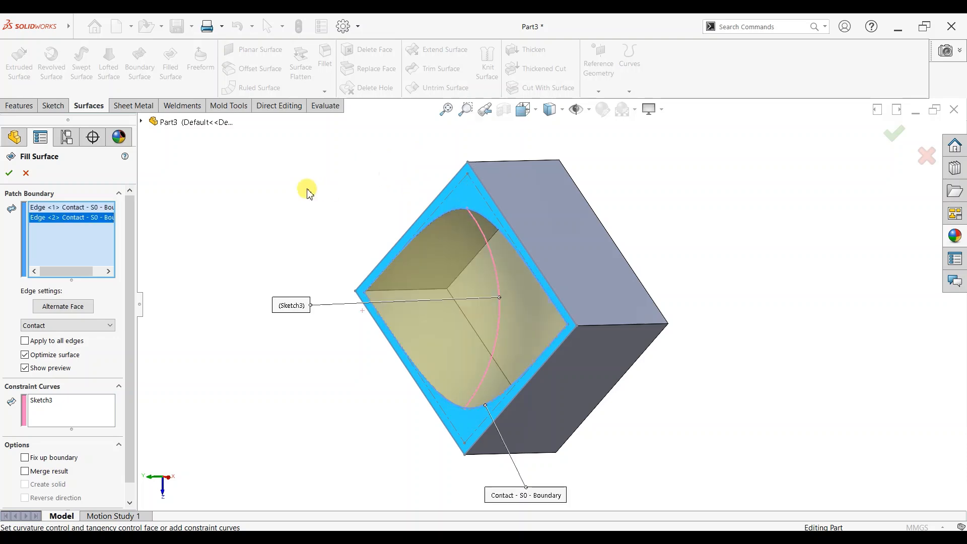
pyautogui.click(9, 174)
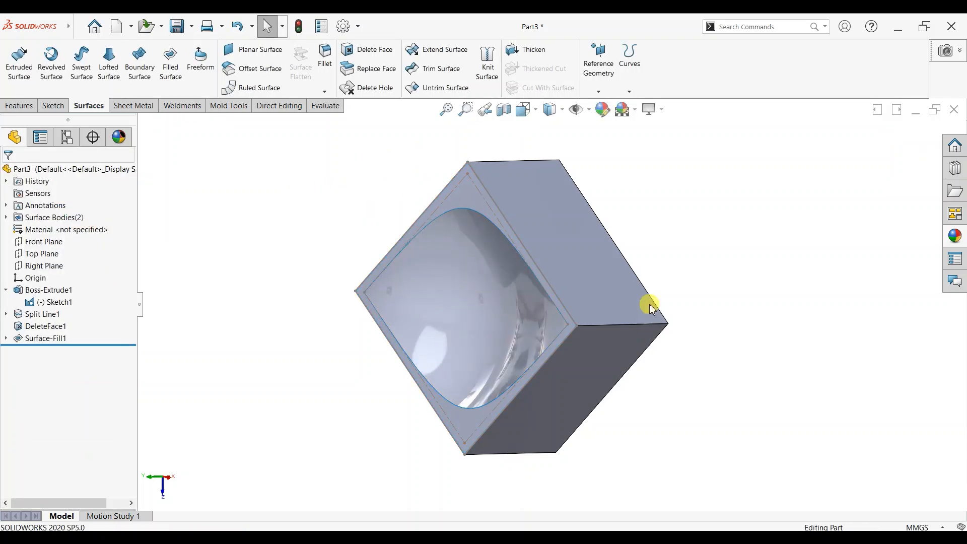
# Apply a different scene to the model view and turn on shadows
pyautogui.scroll(-2, 650, 304)
pyautogui.scroll(3, 640, 328)
pyautogui.moveTo(655, 297)
pyautogui.mouseDown(button='middle')
pyautogui.moveTo(598, 278)
pyautogui.moveTo(711, 136)
pyautogui.moveTo(618, 174)
pyautogui.moveTo(624, 119)
pyautogui.moveTo(641, 129)
pyautogui.mouseUp(button='middle')
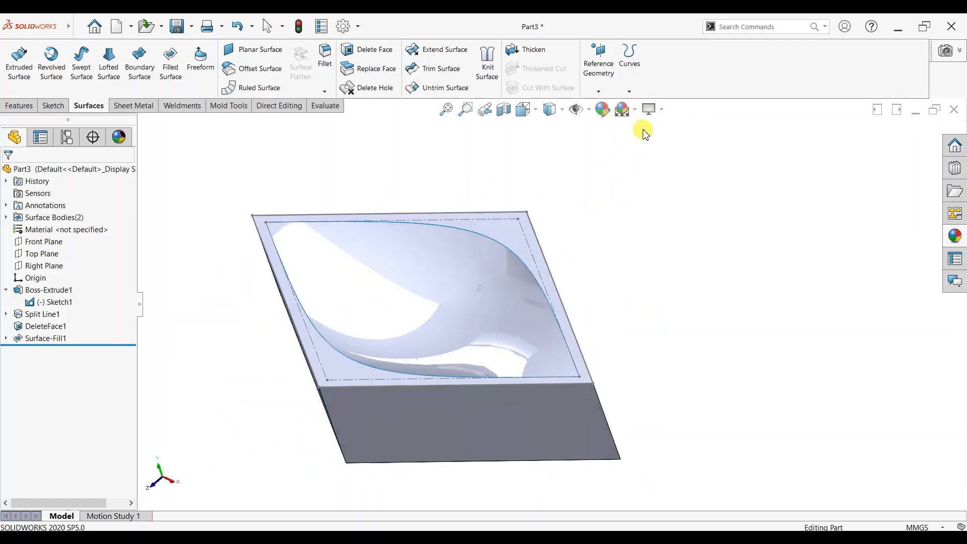
pyautogui.click(635, 110)
pyautogui.click(676, 137)
pyautogui.scroll(-2, 553, 347)
pyautogui.click(654, 112)
pyautogui.click(656, 153)
pyautogui.scroll(2, 645, 251)
pyautogui.moveTo(646, 254); pyautogui.dragTo(772, 242, button='middle')
# Edit the arc sketch behind the fill surface, set the arc's radius to 14 mm and exit the sketch
pyautogui.click(11, 337)
pyautogui.click(54, 322)
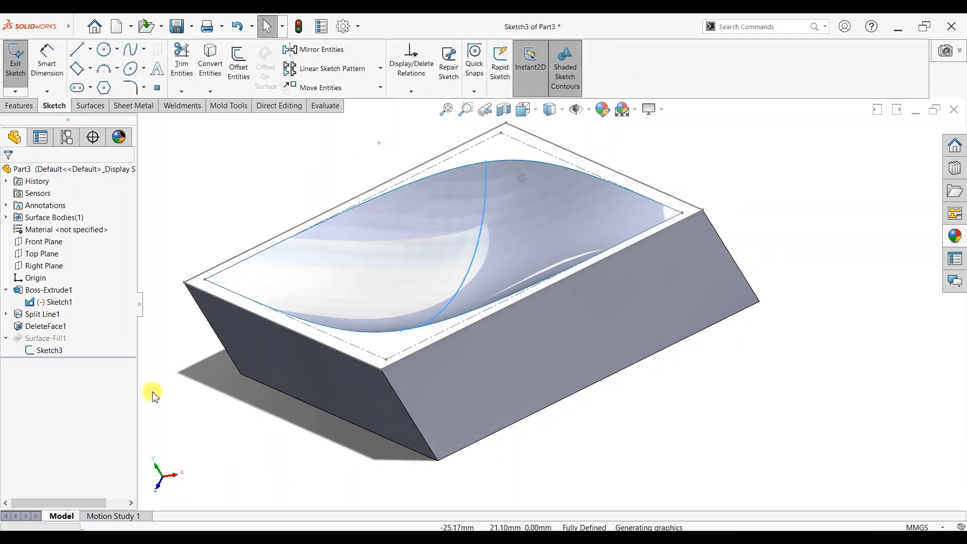
pyautogui.hotkey('ctrl', '8')
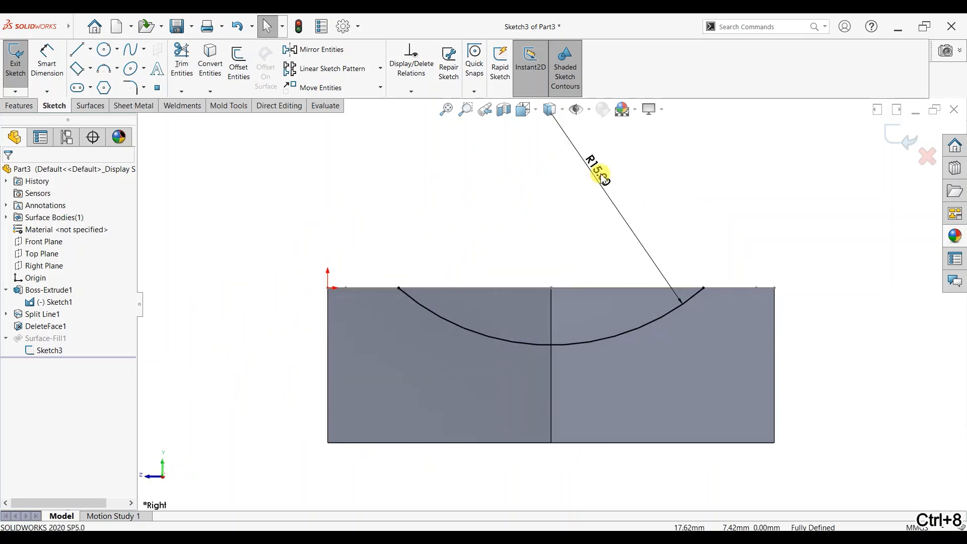
pyautogui.click(603, 178)
pyautogui.write('14')
pyautogui.press('Return')
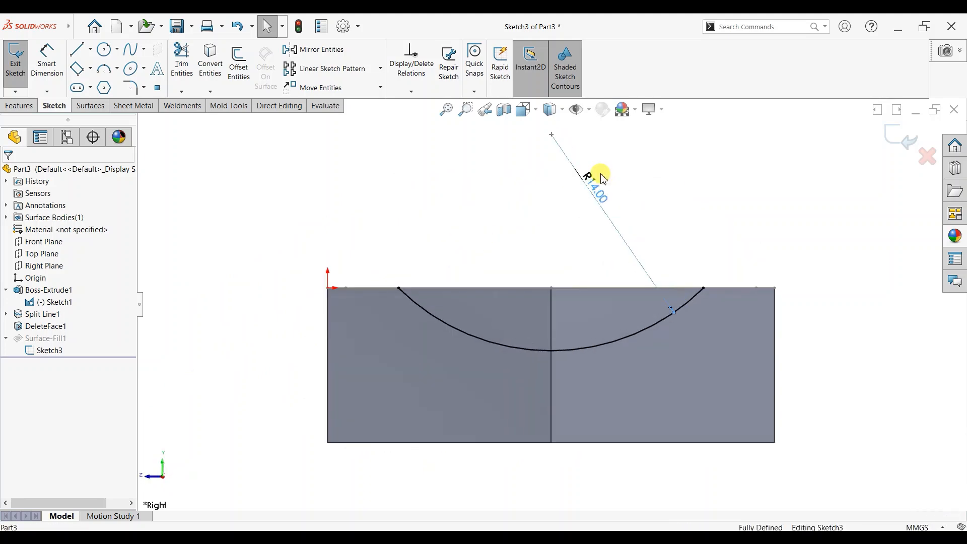
pyautogui.click(900, 138)
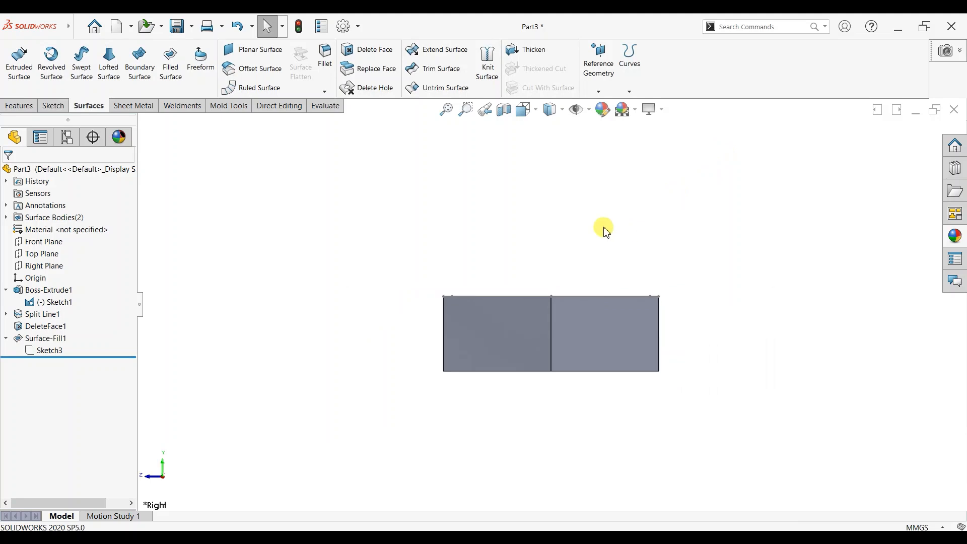
# Edit the fill surface so that its result is merged with the surrounding faces of the cell
pyautogui.moveTo(583, 221); pyautogui.dragTo(625, 456, button='middle')
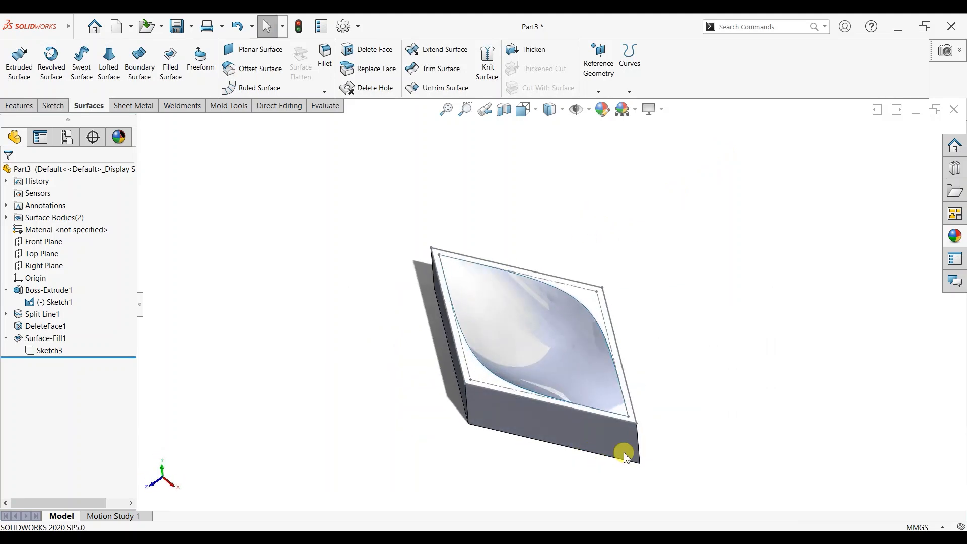
pyautogui.rightClick(48, 347)
pyautogui.click(71, 305)
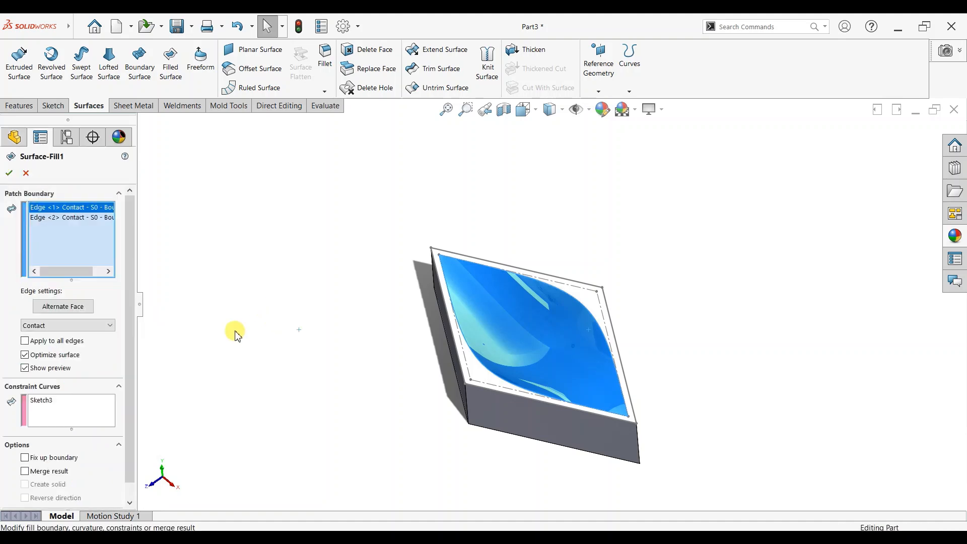
pyautogui.click(25, 458)
pyautogui.click(13, 174)
# Fillet both curved edges of the petal opening with a symmetric 2 mm radius
pyautogui.moveTo(579, 225); pyautogui.dragTo(611, 174, button='middle')
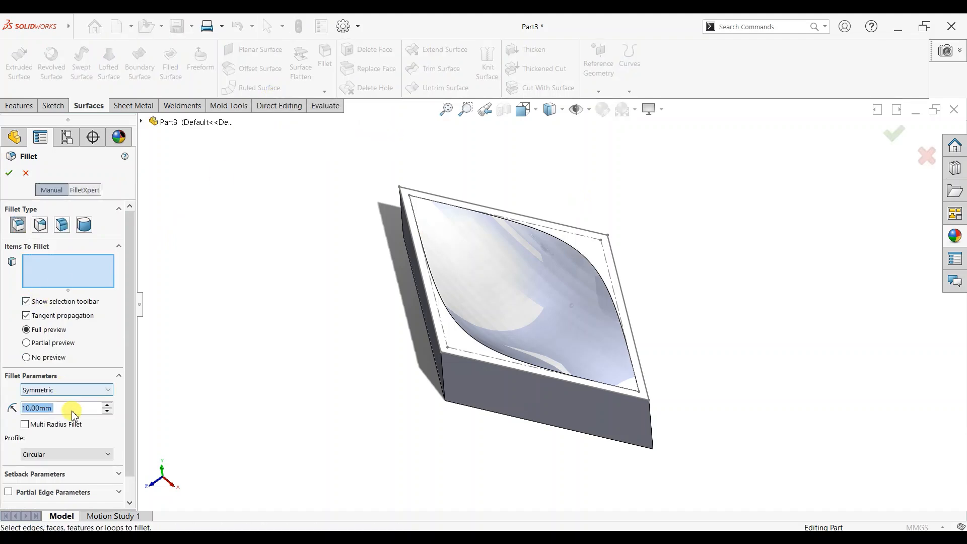
pyautogui.write('2')
pyautogui.press('Return')
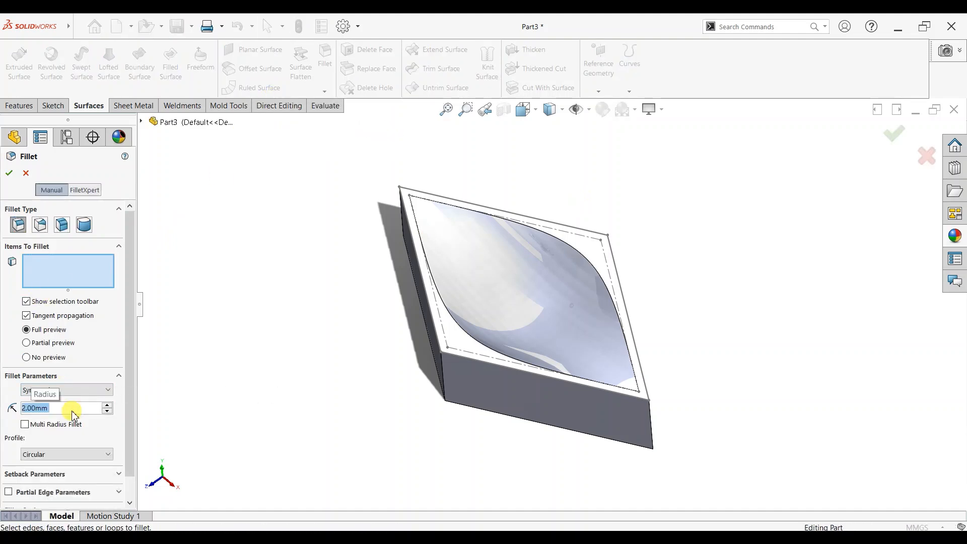
pyautogui.click(582, 255)
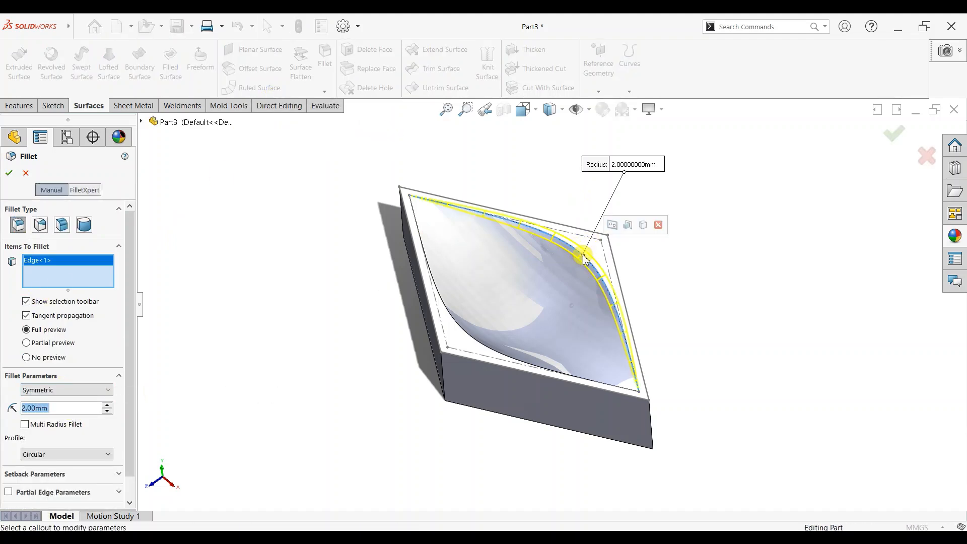
pyautogui.click(471, 341)
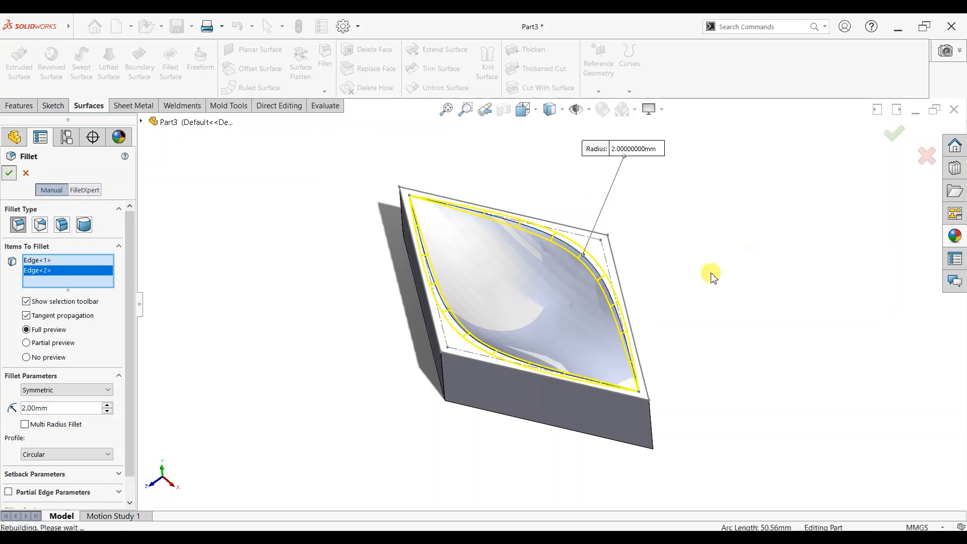
pyautogui.press('Return')
pyautogui.scroll(1, 661, 285)
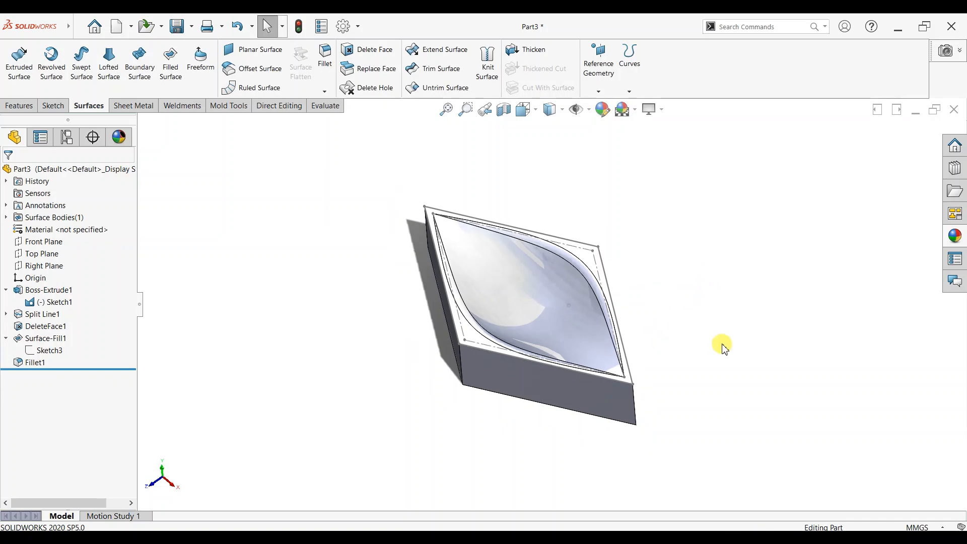
# Start a Move/Copy Body operation on the filleted petal cell in translate/rotate mode with copying enabled
pyautogui.click(278, 109)
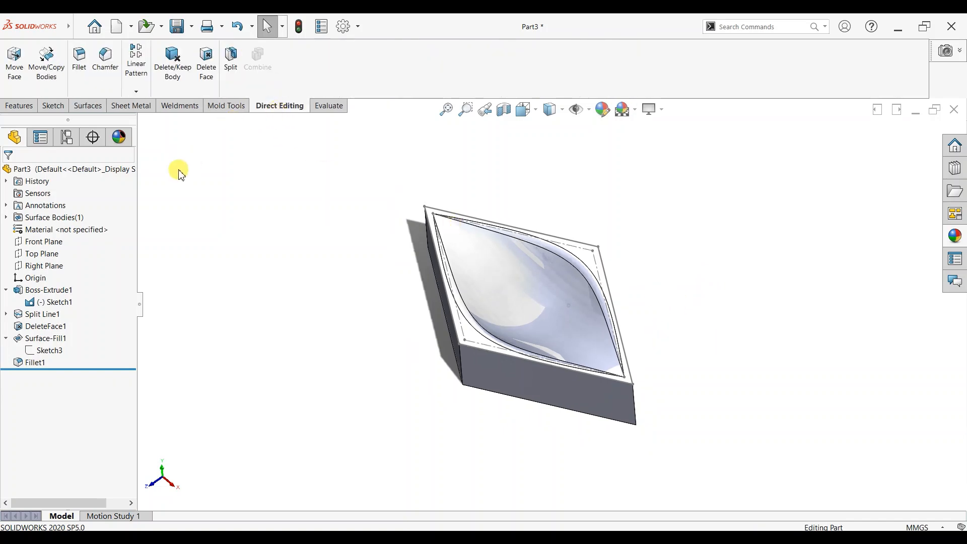
pyautogui.click(504, 276)
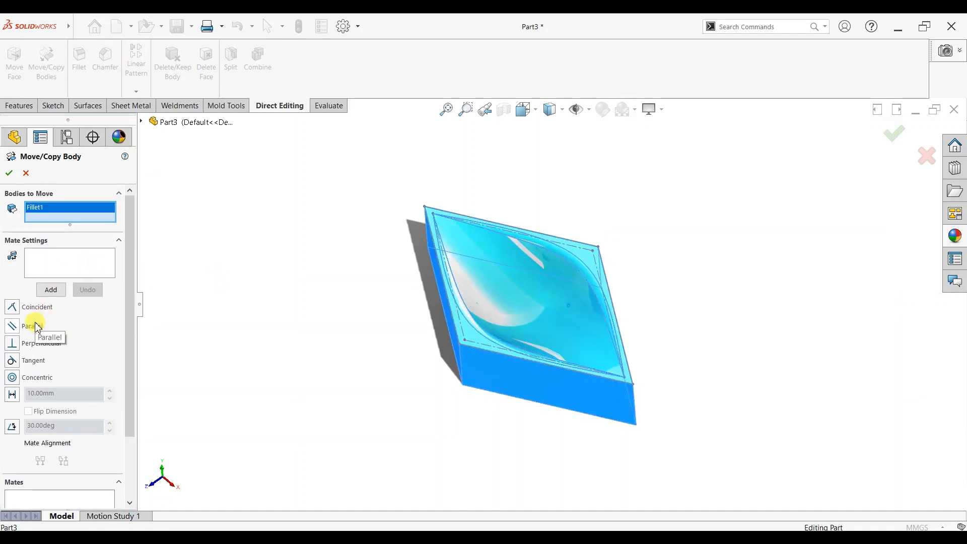
pyautogui.click(38, 271)
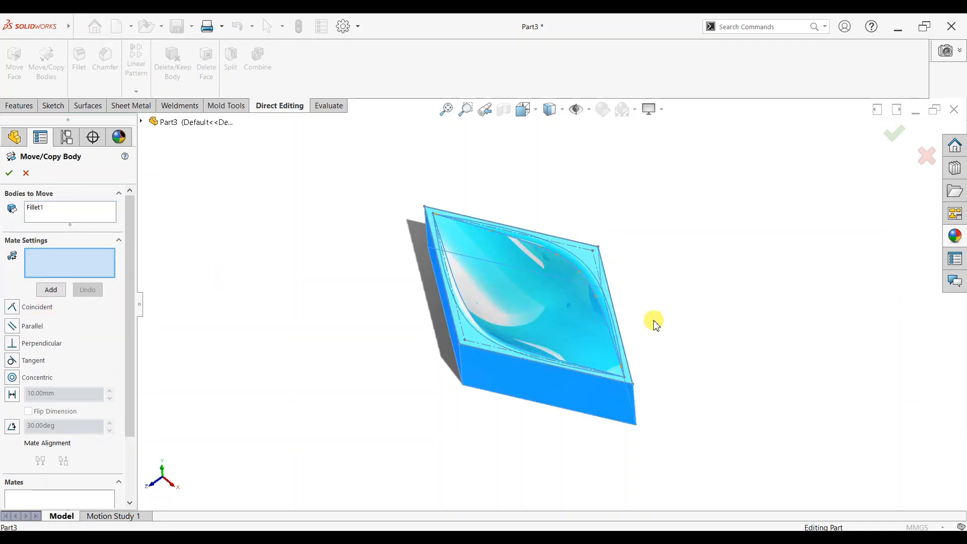
pyautogui.moveTo(614, 301); pyautogui.dragTo(583, 299)
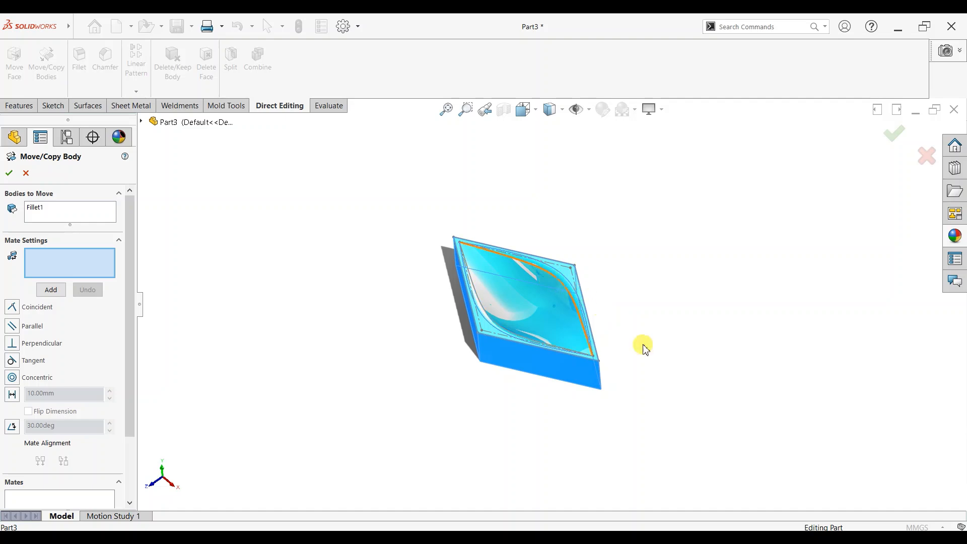
pyautogui.moveTo(645, 348); pyautogui.dragTo(670, 355)
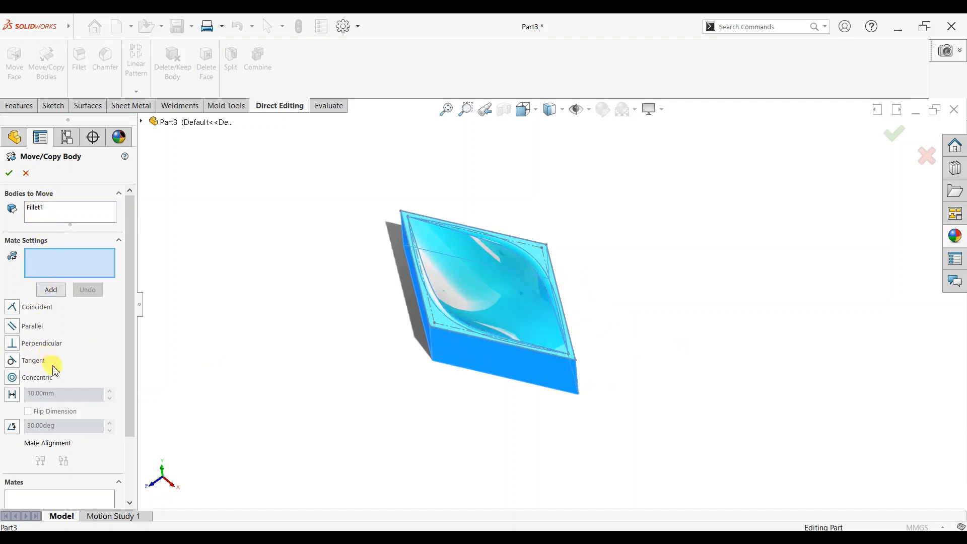
pyautogui.scroll(-3, 55, 370)
pyautogui.scroll(3, 62, 358)
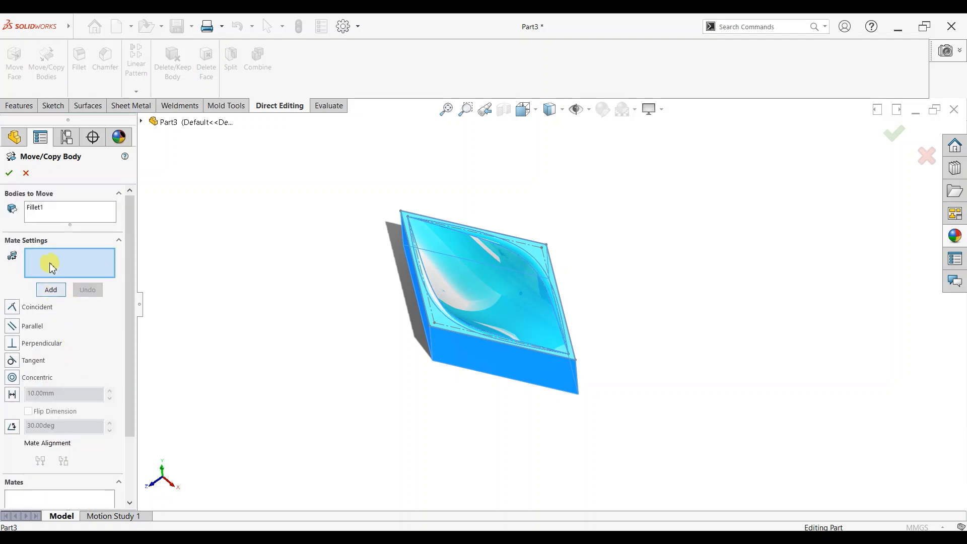
pyautogui.moveTo(498, 251); pyautogui.dragTo(531, 295, button='middle')
pyautogui.click(533, 300)
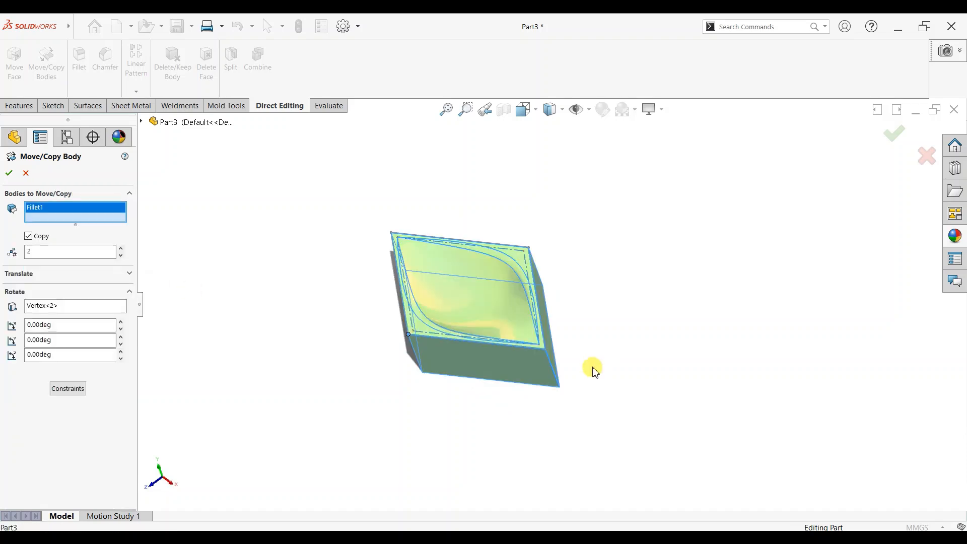
pyautogui.scroll(3, 584, 358)
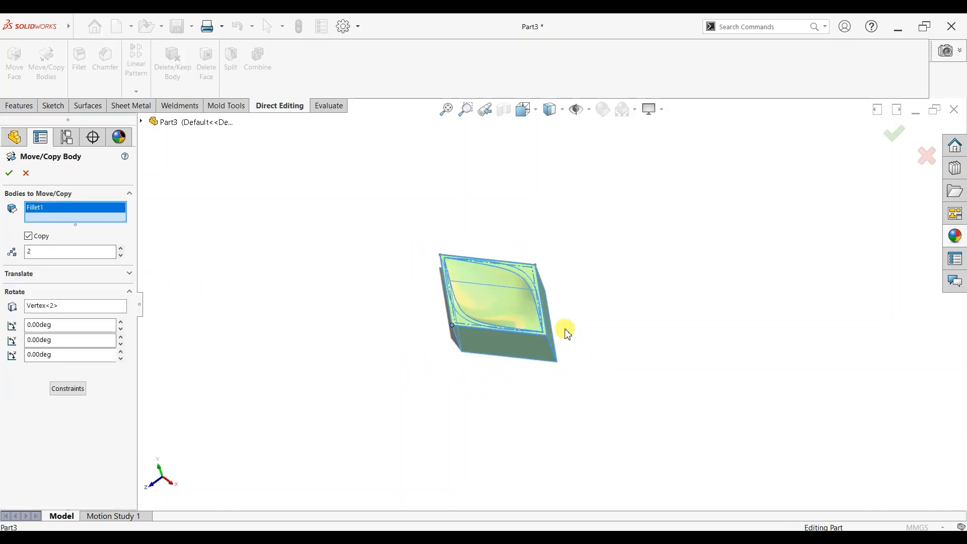
pyautogui.moveTo(528, 323); pyautogui.dragTo(473, 451, button='middle')
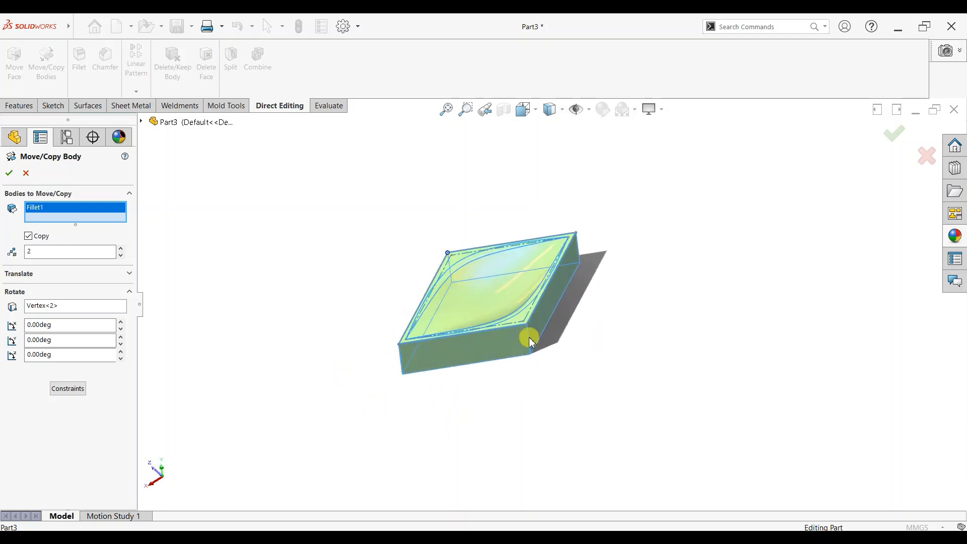
pyautogui.moveTo(339, 378); pyautogui.dragTo(266, 284, button='middle')
# Set the number of copies to 1 and clear the vertex selected as the rotation reference
pyautogui.click(82, 252)
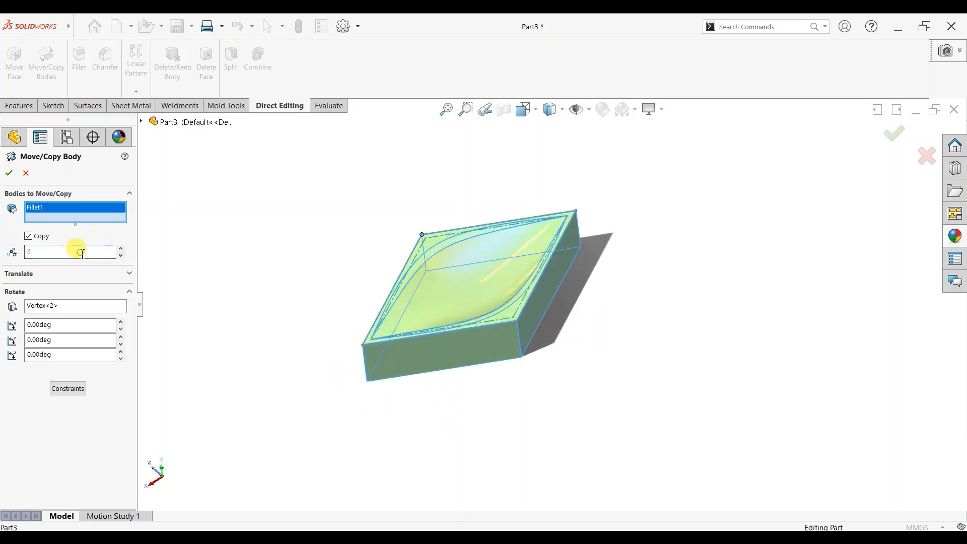
pyautogui.click(120, 259)
pyautogui.click(75, 250)
pyautogui.click(51, 306)
pyautogui.rightClick(62, 309)
pyautogui.click(86, 328)
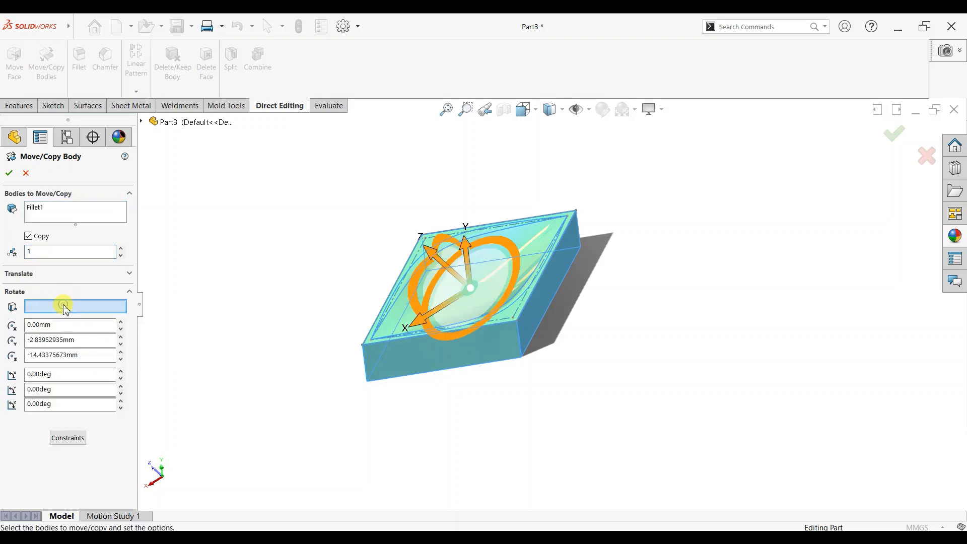
# Copy the petal cell by translating it from one top corner to the adjacent corner so the copy adjoins the original
pyautogui.click(38, 276)
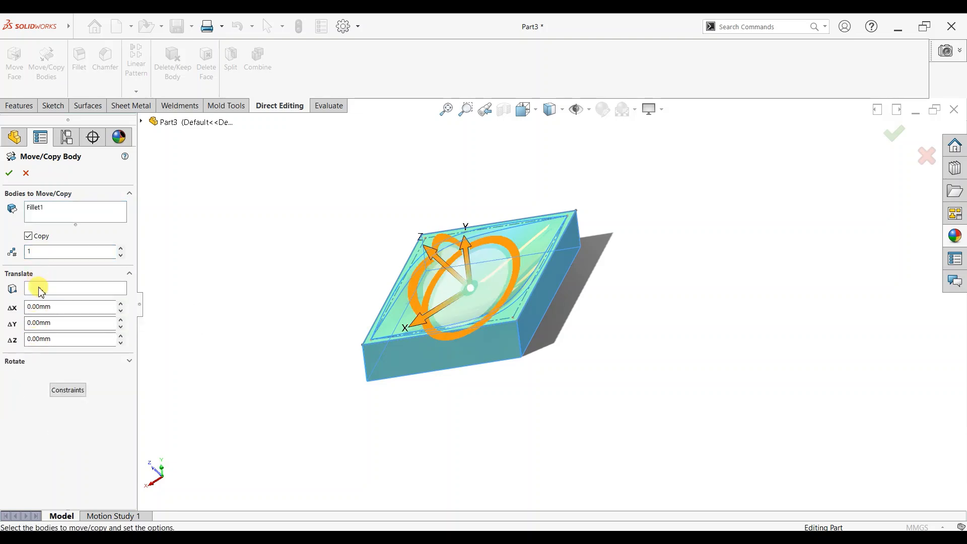
pyautogui.click(67, 391)
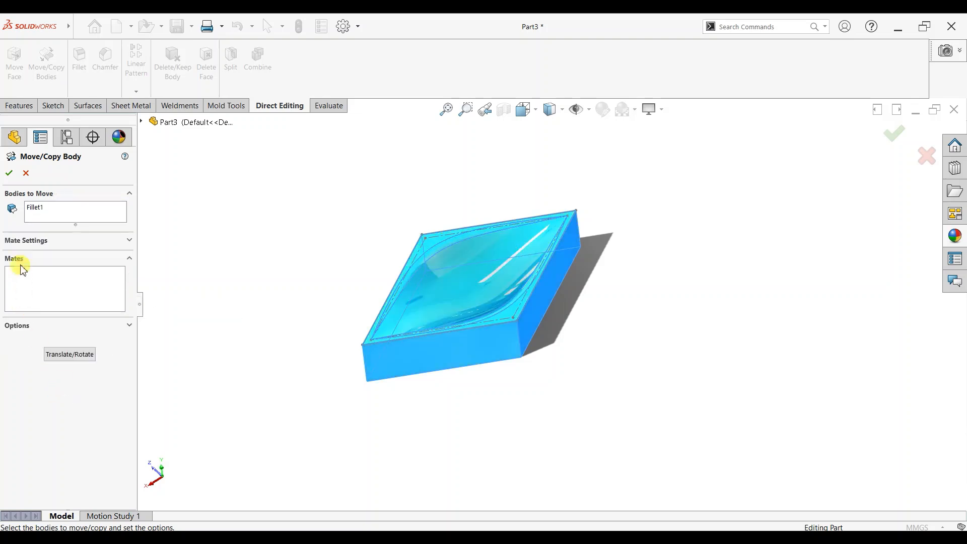
pyautogui.click(73, 355)
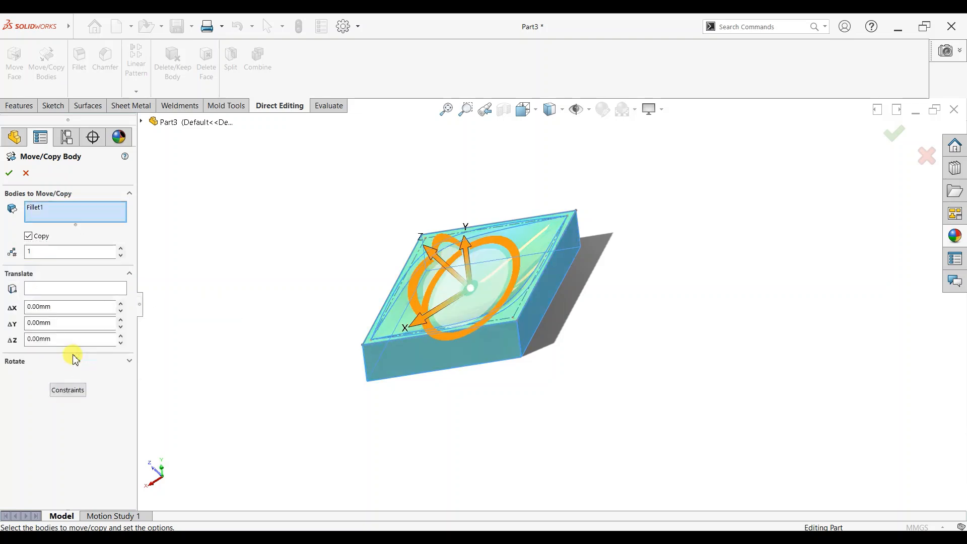
pyautogui.click(44, 289)
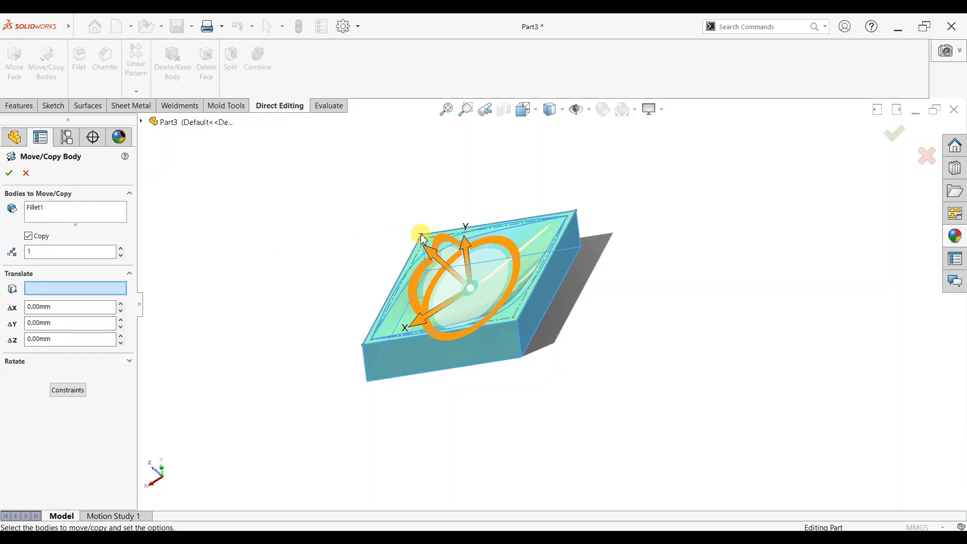
pyautogui.scroll(-2, 418, 232)
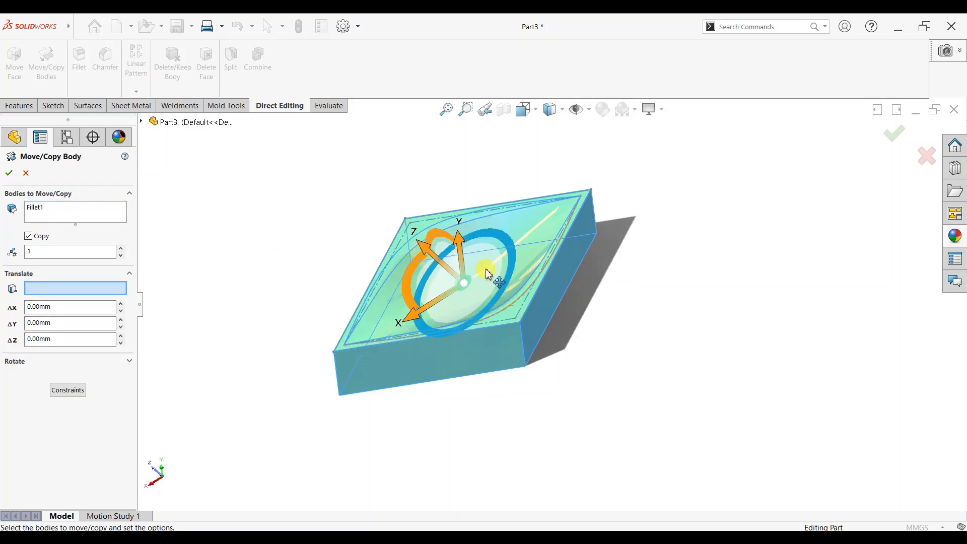
pyautogui.click(406, 220)
pyautogui.click(335, 352)
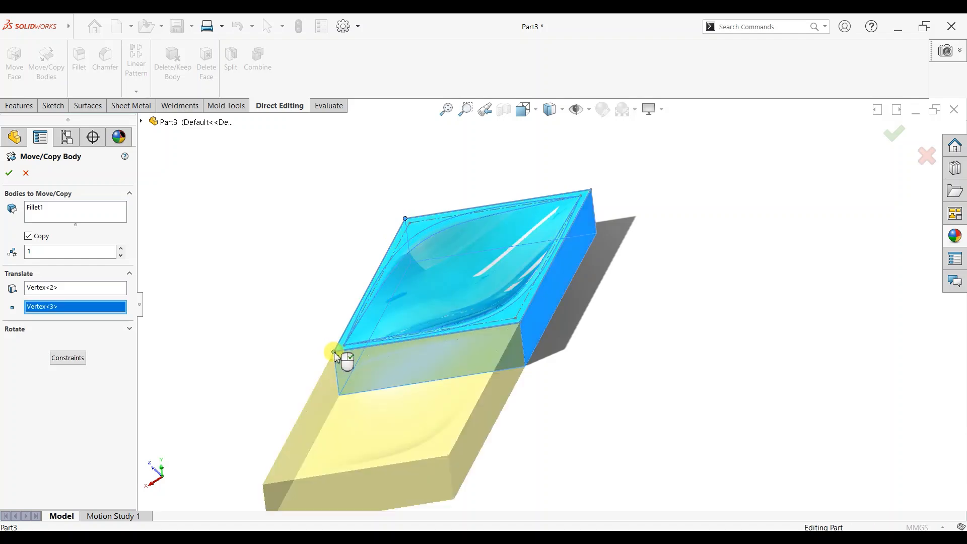
pyautogui.click(9, 173)
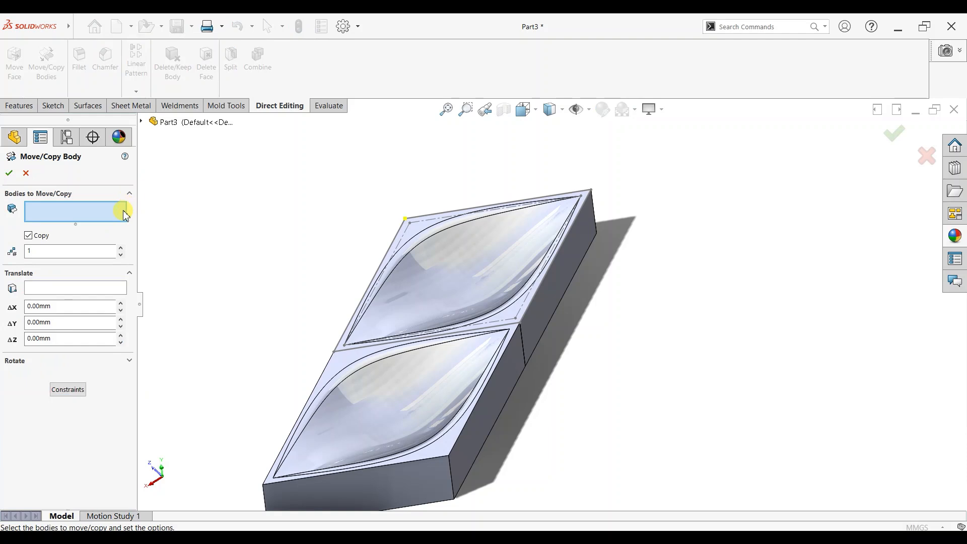
# Copy both petal cells together, translating them between the original cell's top-edge corners to form a two-by-two block
pyautogui.click(422, 379)
pyautogui.click(422, 379)
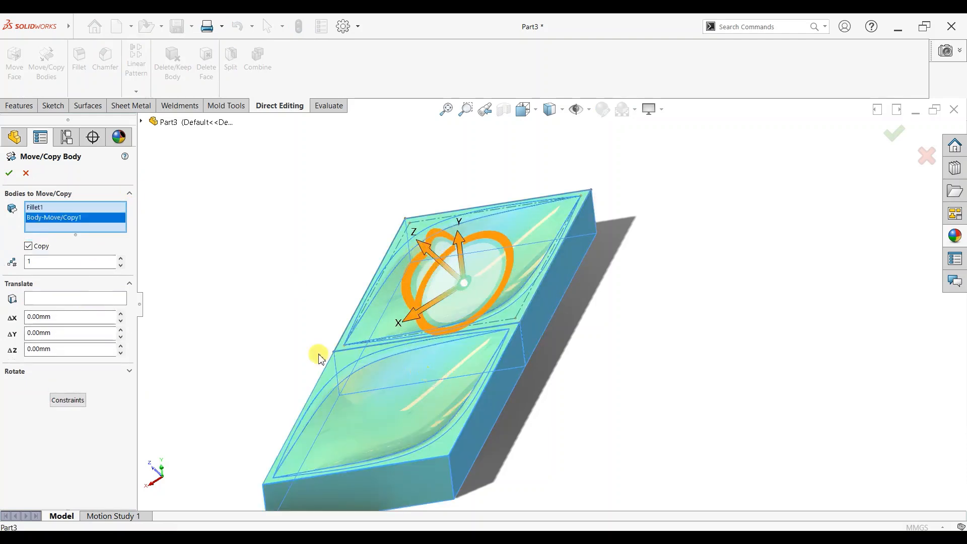
pyautogui.click(34, 299)
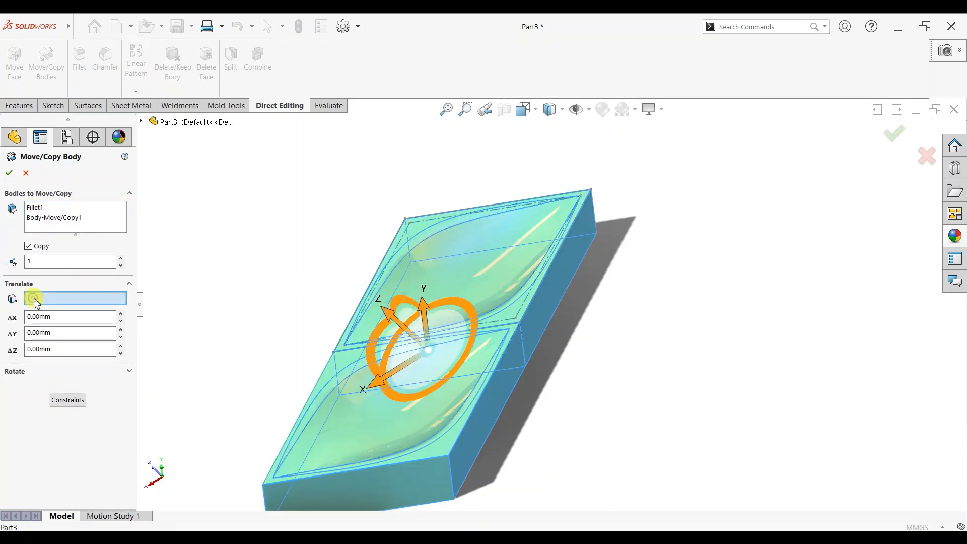
pyautogui.click(405, 218)
pyautogui.click(591, 193)
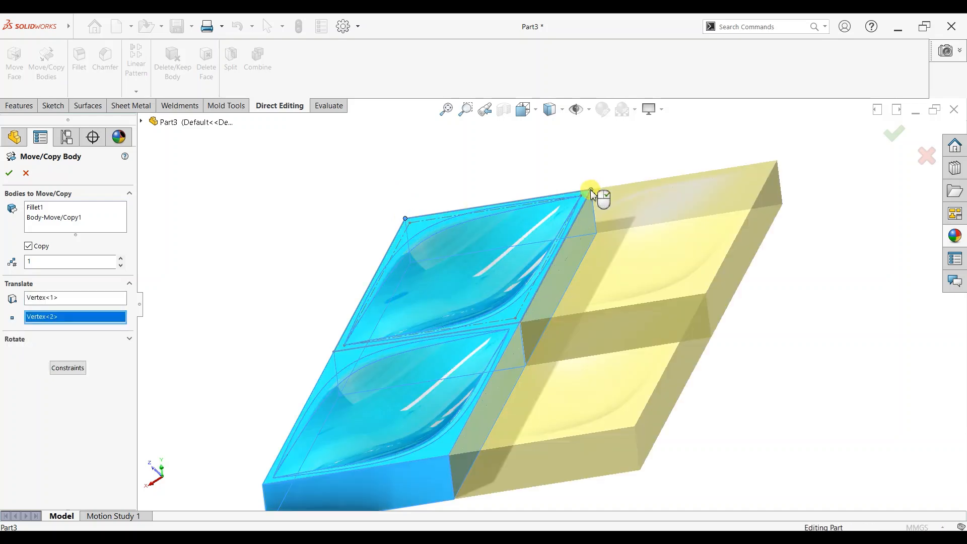
pyautogui.click(9, 173)
# Hide the profile sketch of the base extrusion
pyautogui.scroll(3, 733, 263)
pyautogui.moveTo(686, 298); pyautogui.dragTo(674, 324, button='middle')
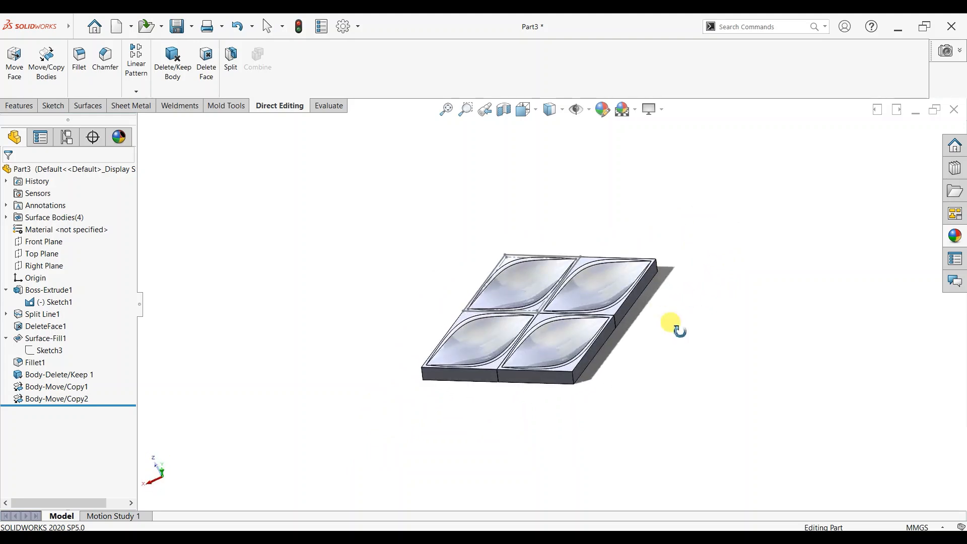
pyautogui.scroll(-3, 589, 375)
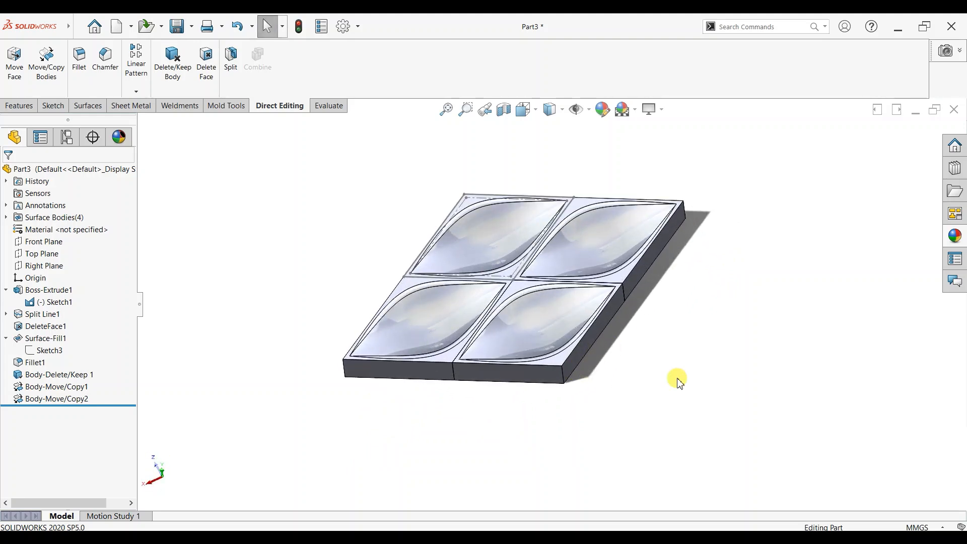
pyautogui.scroll(-1, 535, 297)
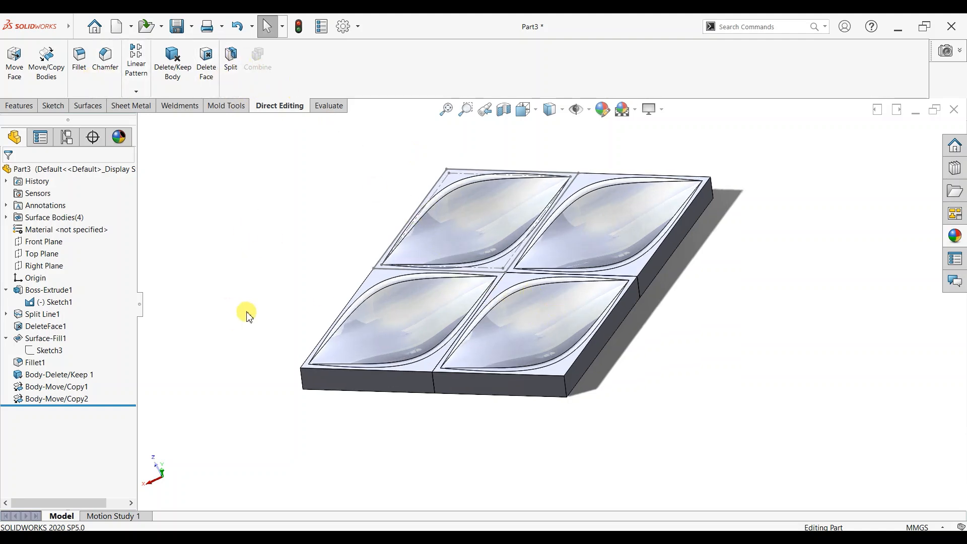
pyautogui.click(50, 305)
pyautogui.click(59, 290)
pyautogui.click(237, 271)
# Examine the faces around the junction of the four cells and the features that created them
pyautogui.scroll(-3, 482, 297)
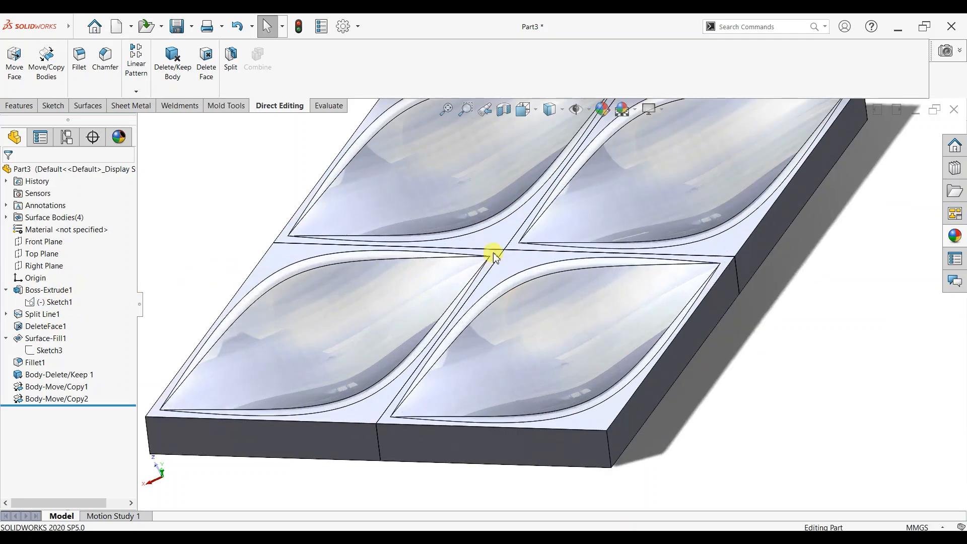
pyautogui.click(503, 260)
pyautogui.click(498, 242)
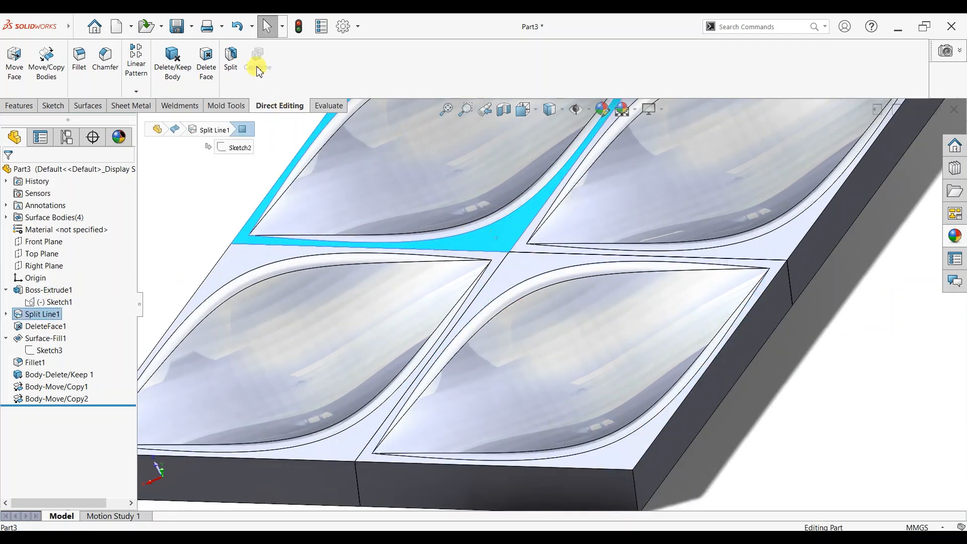
pyautogui.click(285, 207)
pyautogui.click(297, 175)
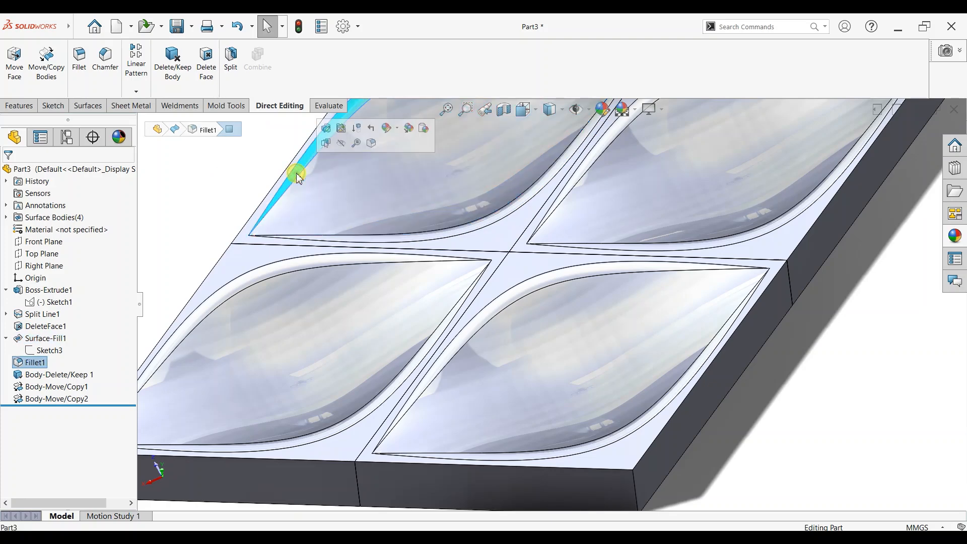
pyautogui.scroll(3, 339, 243)
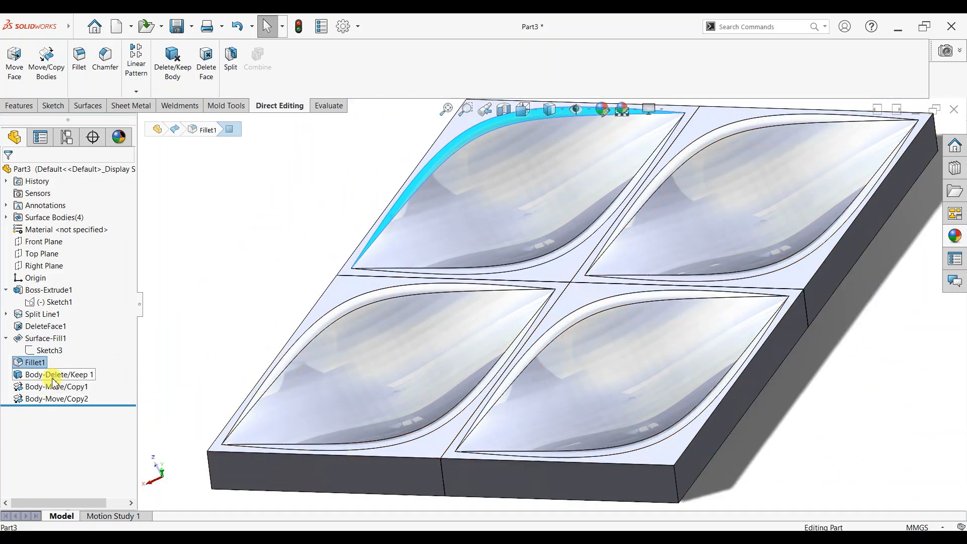
pyautogui.click(52, 375)
pyautogui.scroll(2, 597, 217)
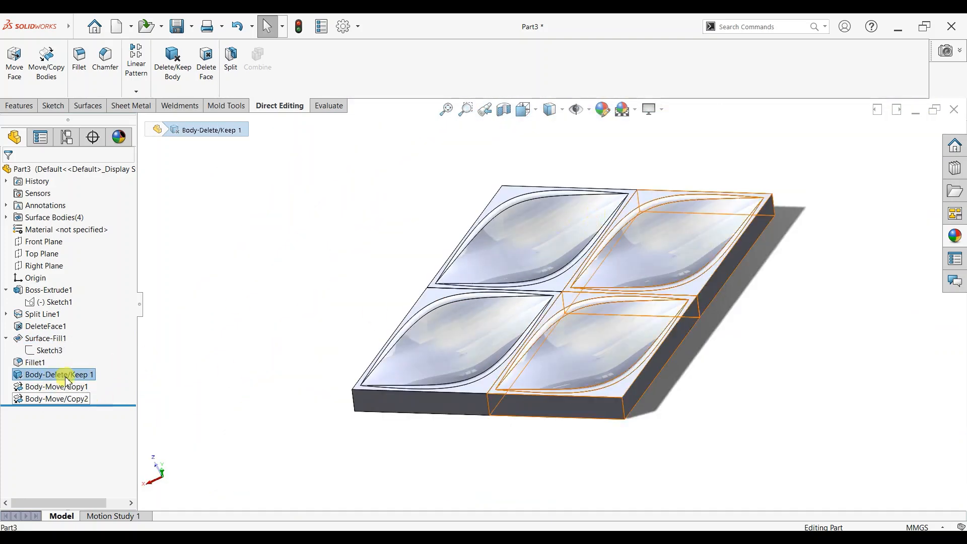
# Roll the history back to before the first body copy and examine the single cell's side, rim and petal faces
pyautogui.moveTo(96, 404); pyautogui.dragTo(99, 381)
pyautogui.click(522, 301)
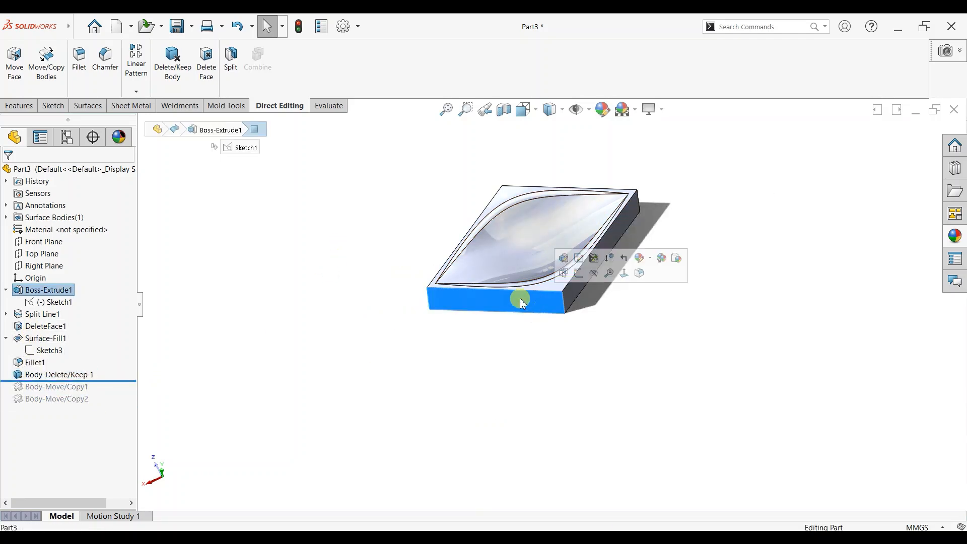
pyautogui.click(503, 250)
pyautogui.click(505, 197)
pyautogui.click(514, 212)
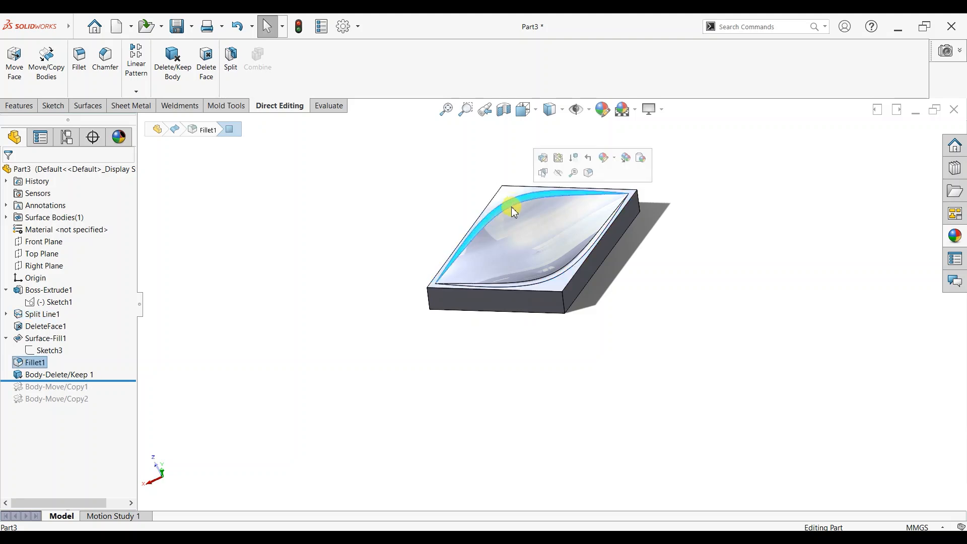
pyautogui.click(514, 211)
pyautogui.scroll(-1, 547, 250)
pyautogui.click(406, 190)
# Combine the four petal cells into one solid body using the Add operation
pyautogui.scroll(-2, 625, 199)
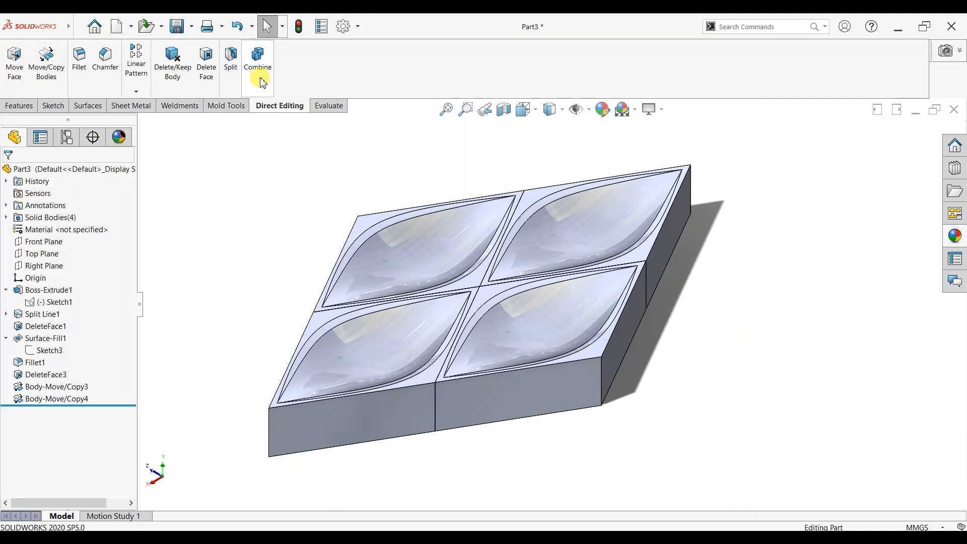
pyautogui.click(258, 60)
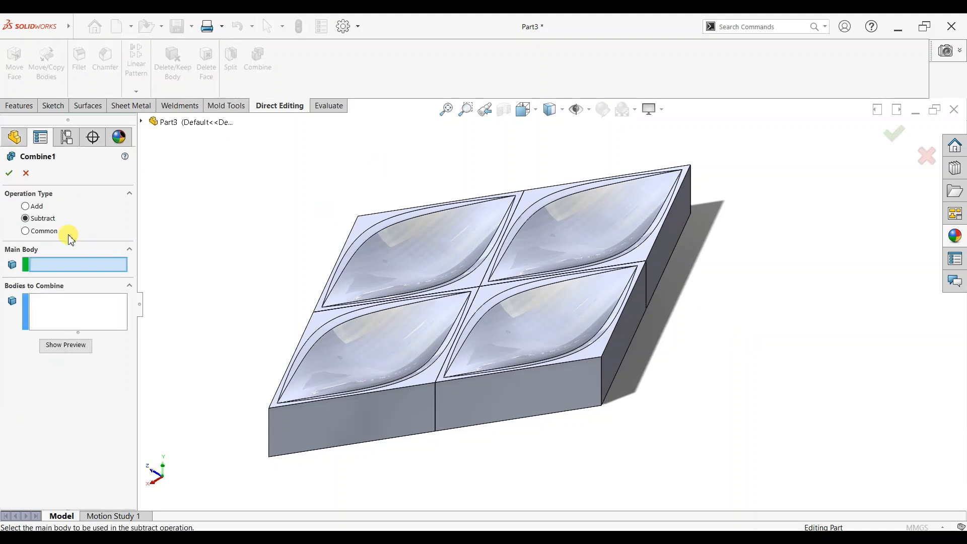
pyautogui.click(25, 206)
pyautogui.click(400, 238)
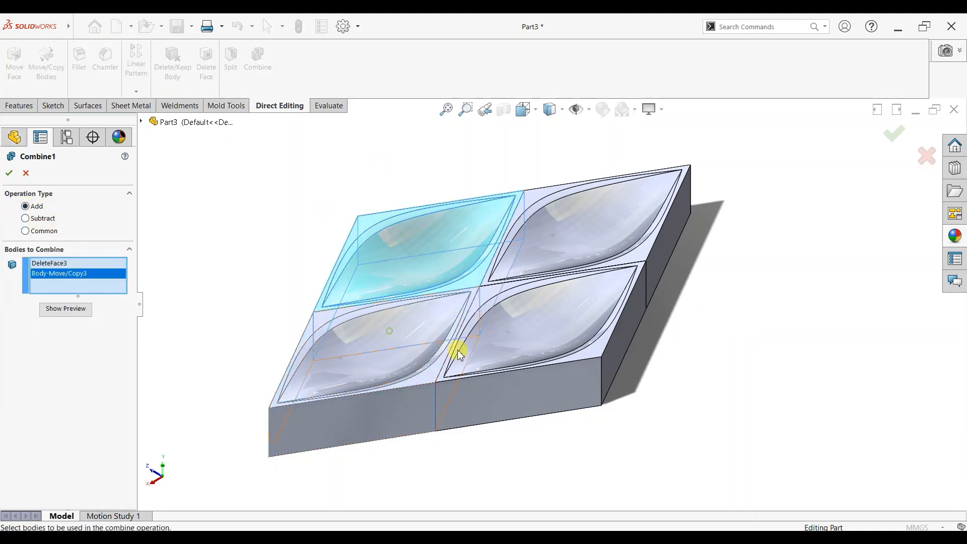
pyautogui.click(400, 335)
pyautogui.click(529, 327)
pyautogui.click(539, 244)
pyautogui.click(12, 174)
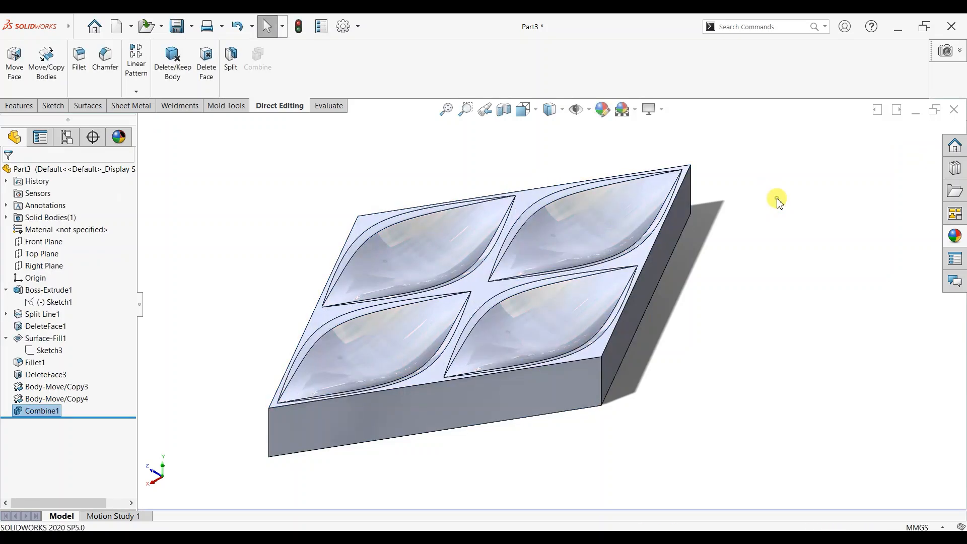
# Mirror the combined four-petal body about its slanted side face with Merge solids enabled
pyautogui.scroll(1, 640, 265)
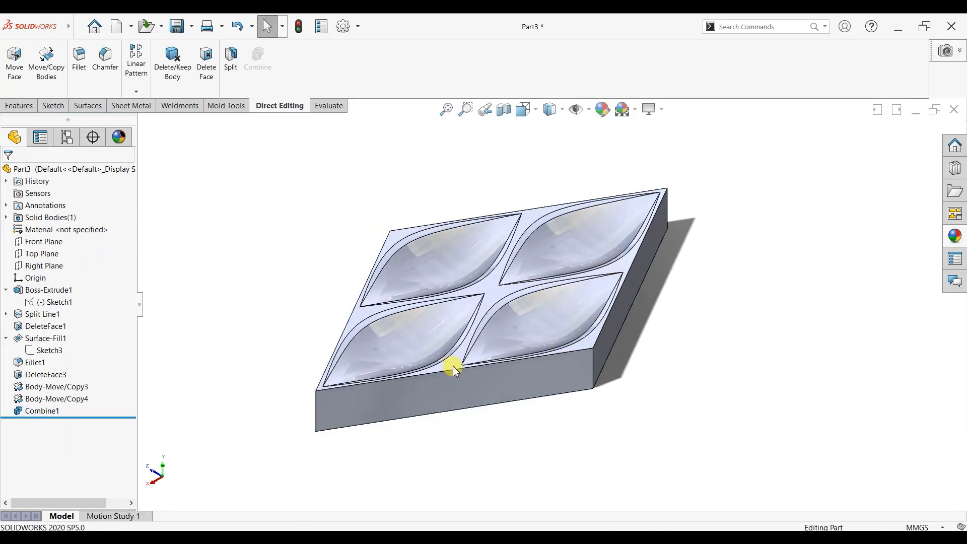
pyautogui.scroll(-1, 453, 371)
pyautogui.scroll(1, 671, 302)
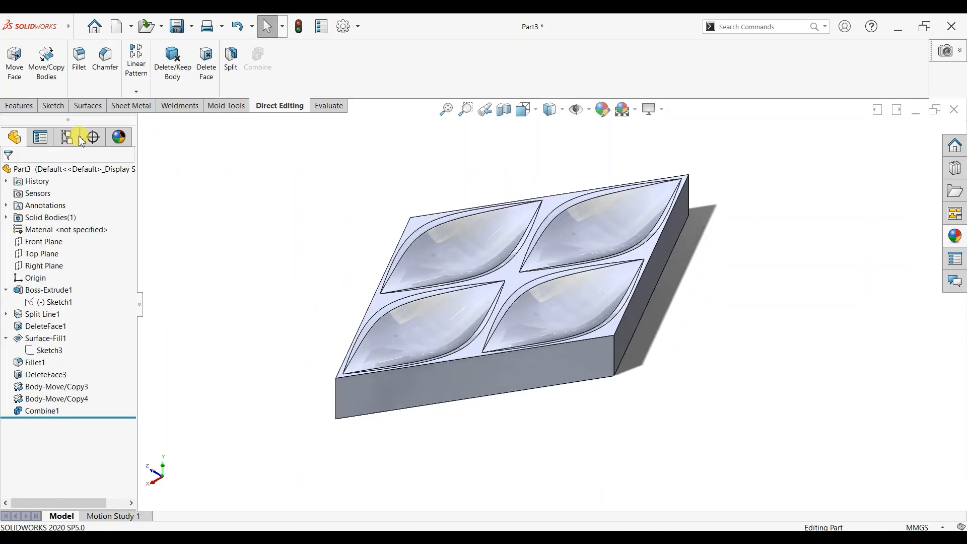
pyautogui.click(26, 109)
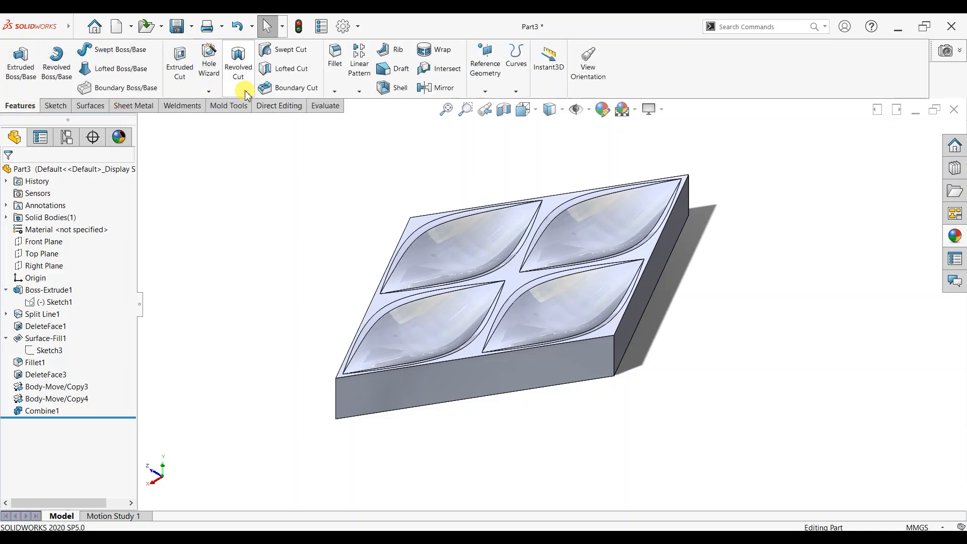
pyautogui.click(436, 87)
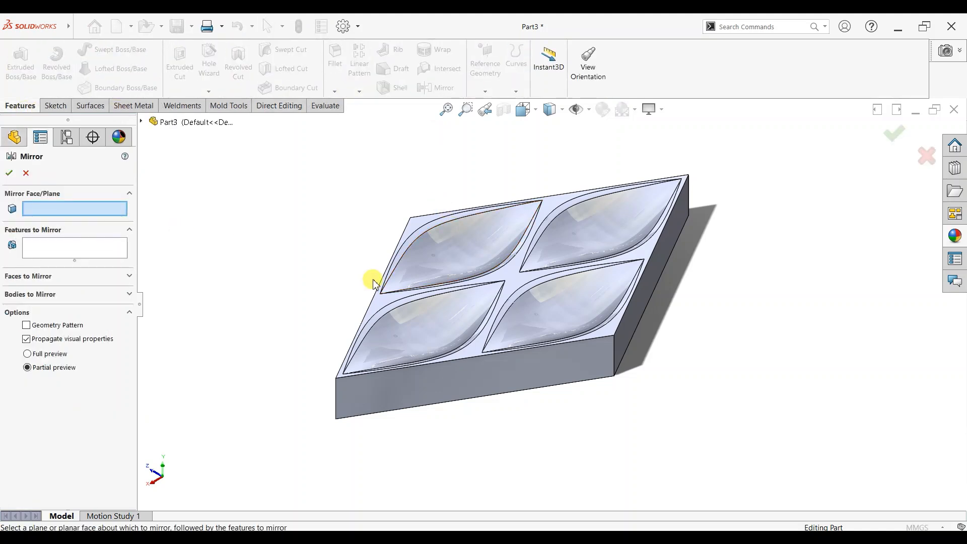
pyautogui.moveTo(447, 296); pyautogui.dragTo(444, 276, button='middle')
pyautogui.click(443, 277)
pyautogui.moveTo(539, 303); pyautogui.dragTo(566, 362, button='middle')
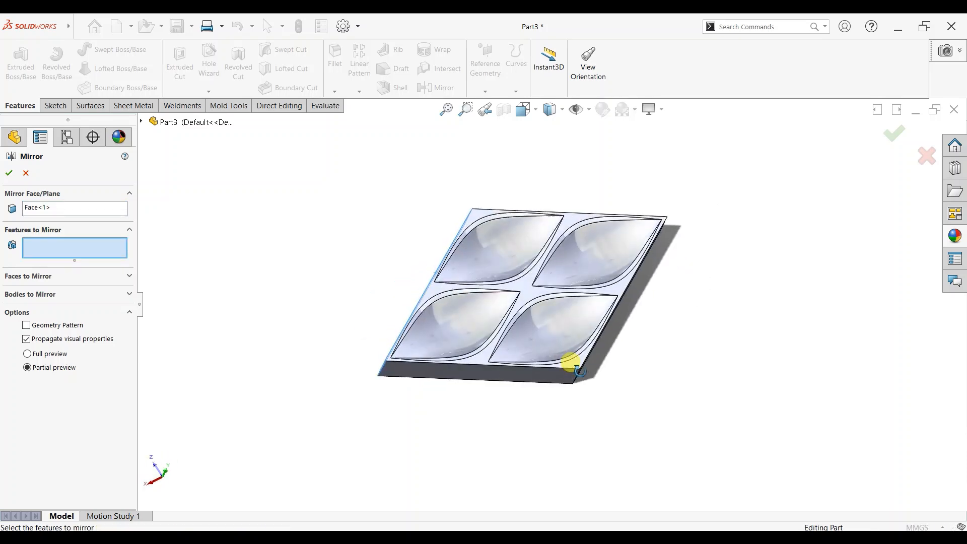
pyautogui.click(28, 296)
pyautogui.click(476, 273)
pyautogui.click(10, 173)
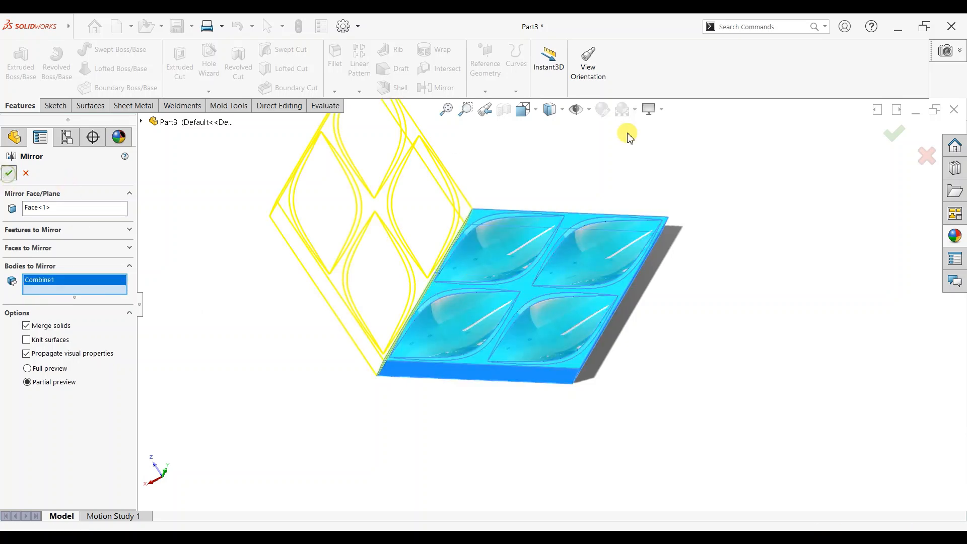
# Turn off the shadows in the model's display settings
pyautogui.moveTo(689, 258); pyautogui.dragTo(650, 204, button='middle')
pyautogui.moveTo(466, 207)
pyautogui.mouseDown(button='middle')
pyautogui.moveTo(499, 188)
pyautogui.moveTo(620, 234)
pyautogui.moveTo(587, 171)
pyautogui.moveTo(600, 237)
pyautogui.moveTo(607, 230)
pyautogui.mouseUp(button='middle')
pyautogui.click(650, 109)
pyautogui.click(655, 152)
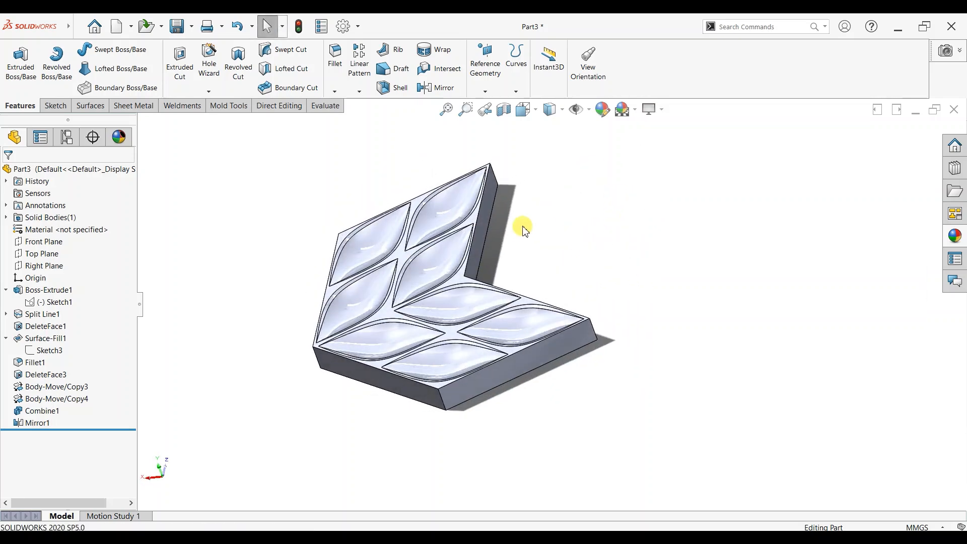
pyautogui.scroll(-2, 524, 232)
pyautogui.click(650, 109)
pyautogui.click(653, 138)
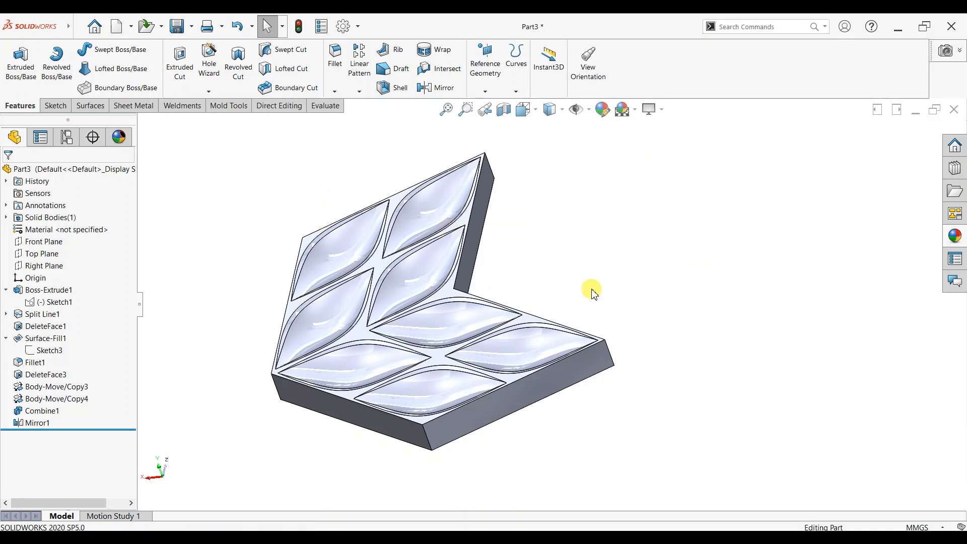
# Roll the history back to before the mirror, leaving only the combined four-petal plate active
pyautogui.moveTo(104, 430); pyautogui.dragTo(106, 418)
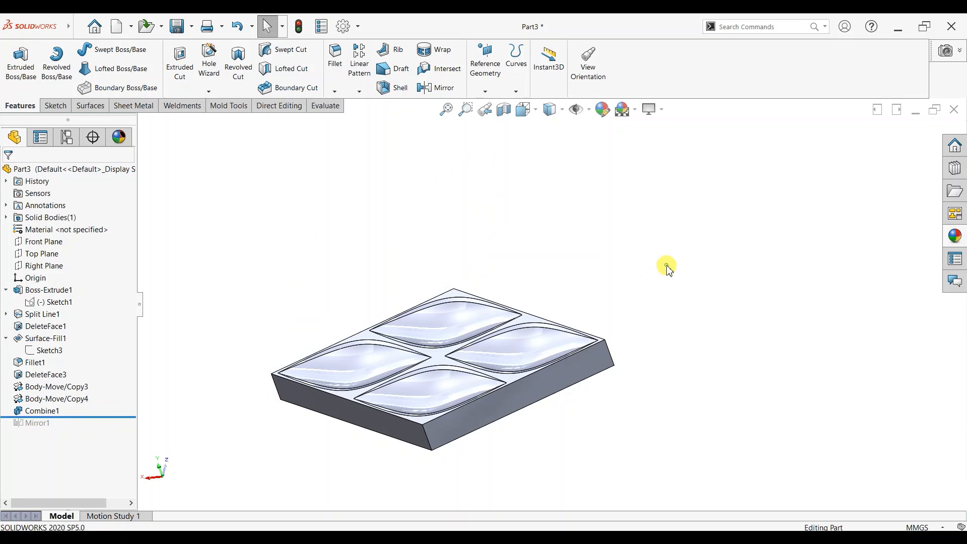
pyautogui.scroll(-1, 467, 403)
pyautogui.scroll(2, 421, 410)
pyautogui.scroll(-3, 372, 422)
pyautogui.scroll(2, 750, 229)
pyautogui.scroll(-1, 759, 218)
pyautogui.moveTo(551, 252); pyautogui.dragTo(592, 295, button='middle')
# Apply the polished platinum appearance to the whole body of the four-petal plate
pyautogui.click(953, 237)
pyautogui.scroll(-3, 930, 185)
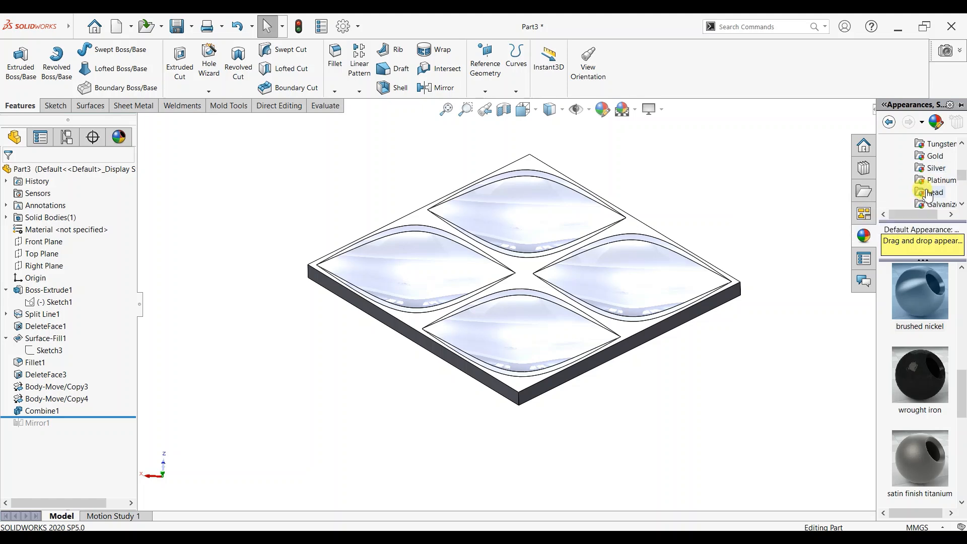
pyautogui.click(934, 180)
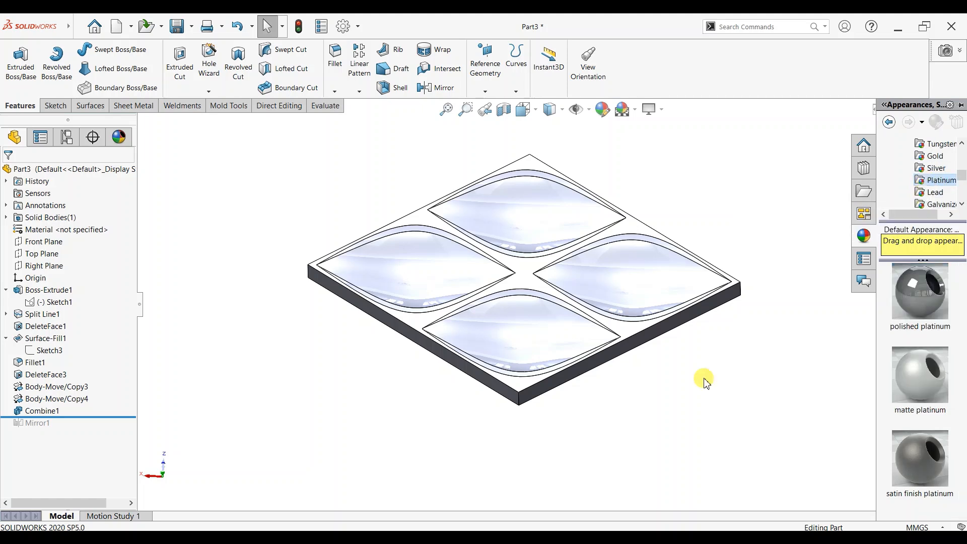
pyautogui.moveTo(917, 311); pyautogui.dragTo(596, 221)
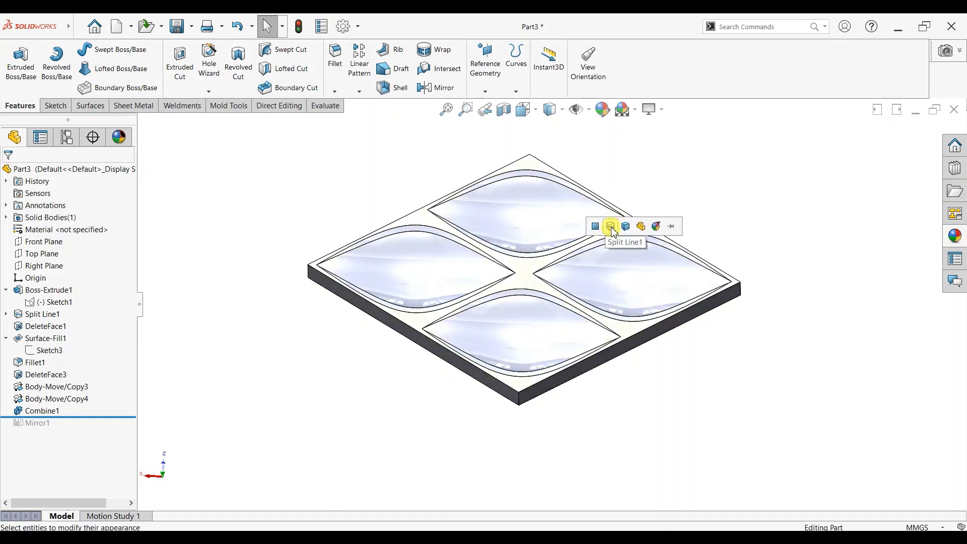
pyautogui.click(627, 228)
pyautogui.moveTo(644, 346); pyautogui.dragTo(675, 295, button='middle')
pyautogui.scroll(-3, 706, 252)
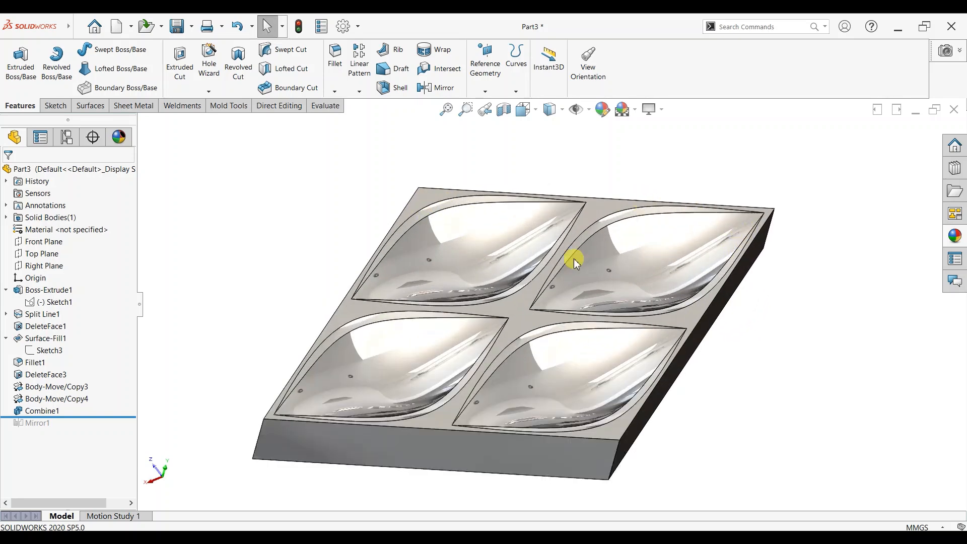
# Apply the polished gold appearance to the flat top face surrounding the petals
pyautogui.click(953, 239)
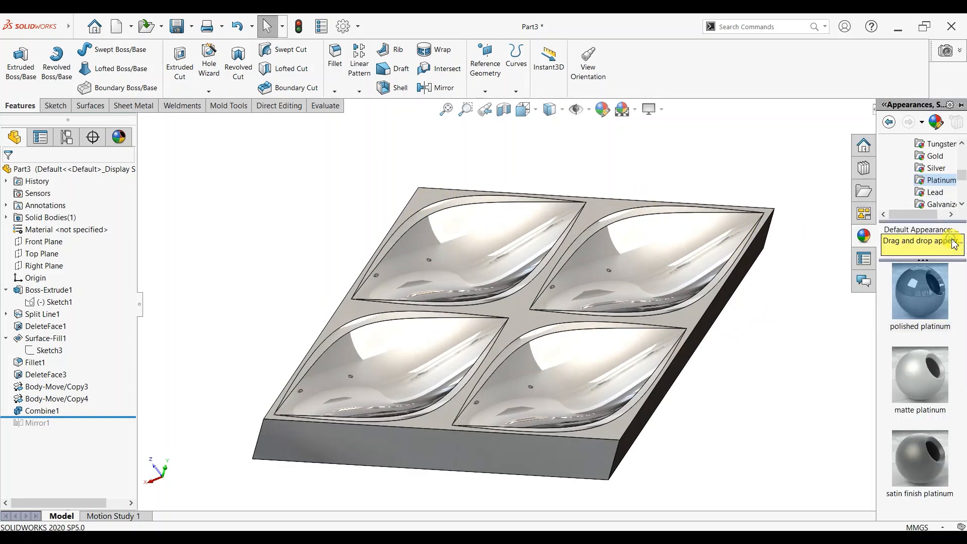
pyautogui.click(921, 158)
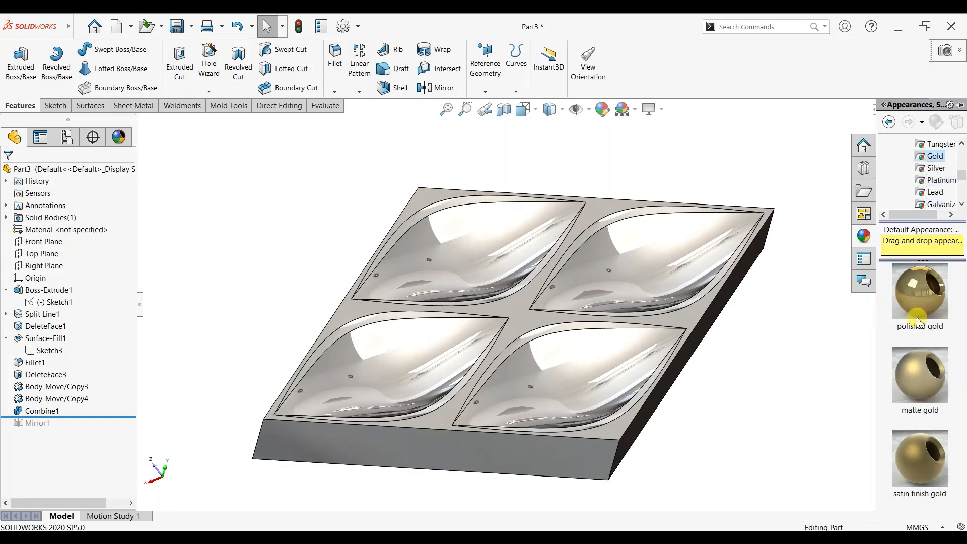
pyautogui.moveTo(917, 298); pyautogui.dragTo(577, 212)
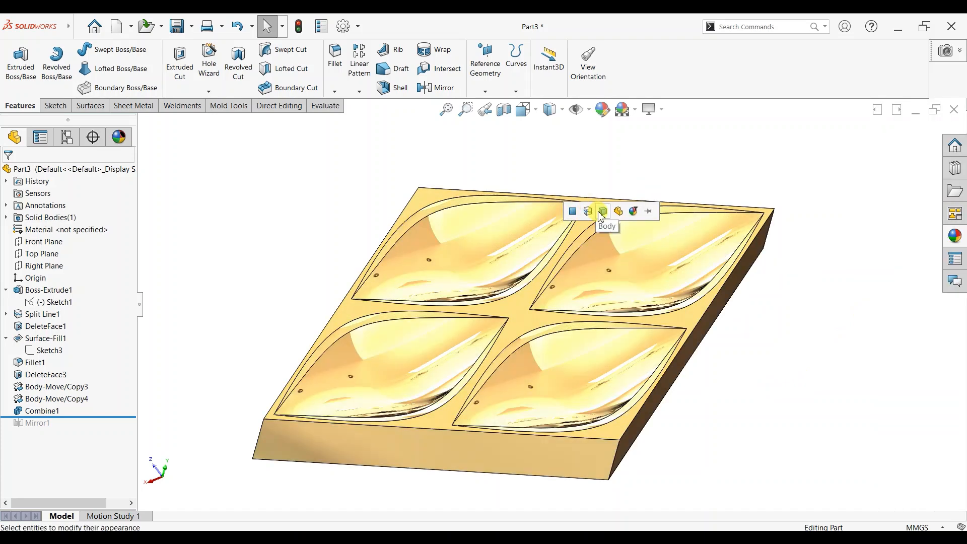
pyautogui.click(590, 212)
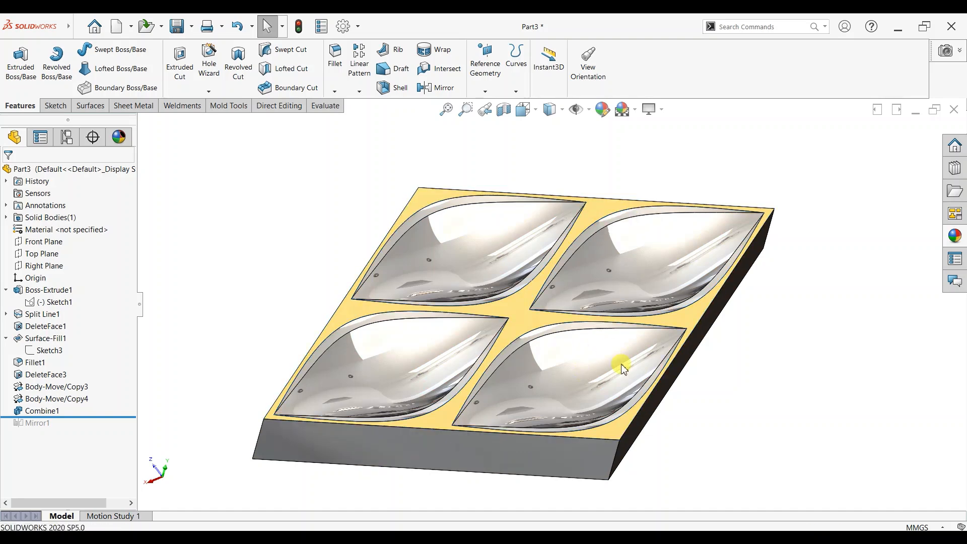
# Apply a zinc appearance to the plate's body, keeping gold on the flat top face
pyautogui.click(954, 235)
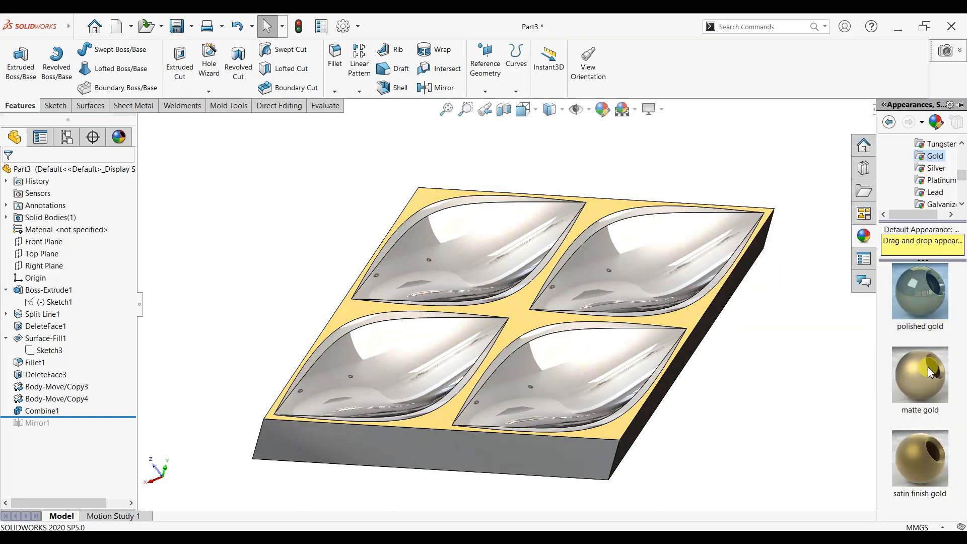
pyautogui.moveTo(916, 387); pyautogui.dragTo(435, 214)
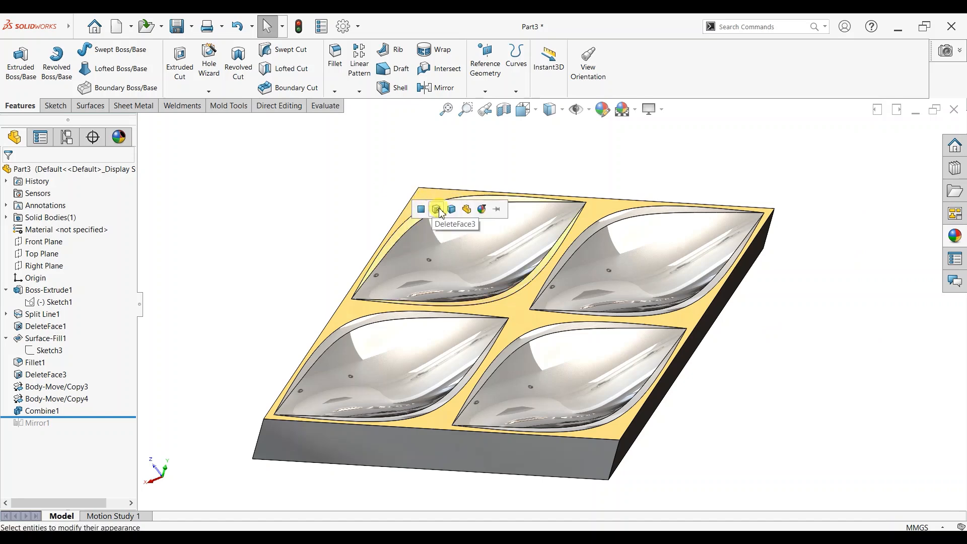
pyautogui.click(954, 236)
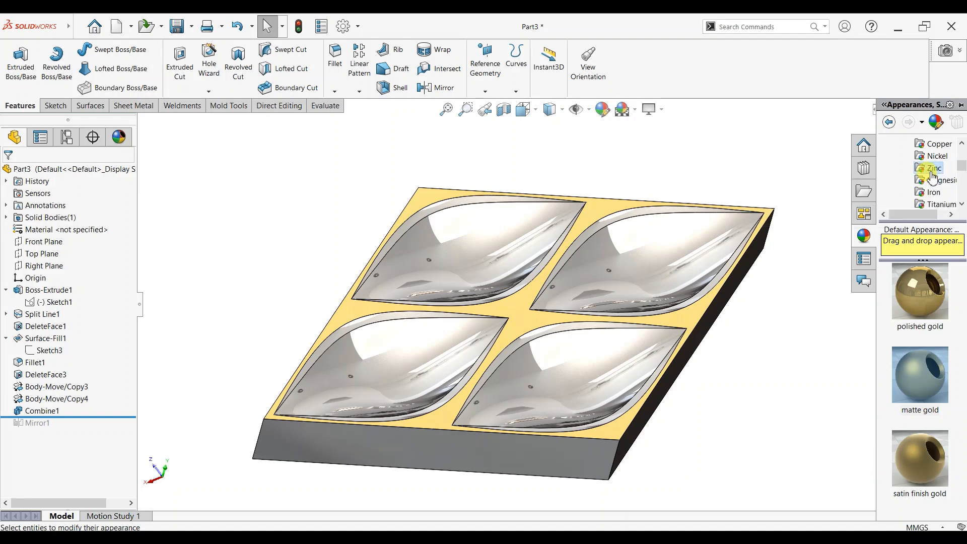
pyautogui.click(936, 169)
pyautogui.moveTo(925, 301); pyautogui.dragTo(440, 211)
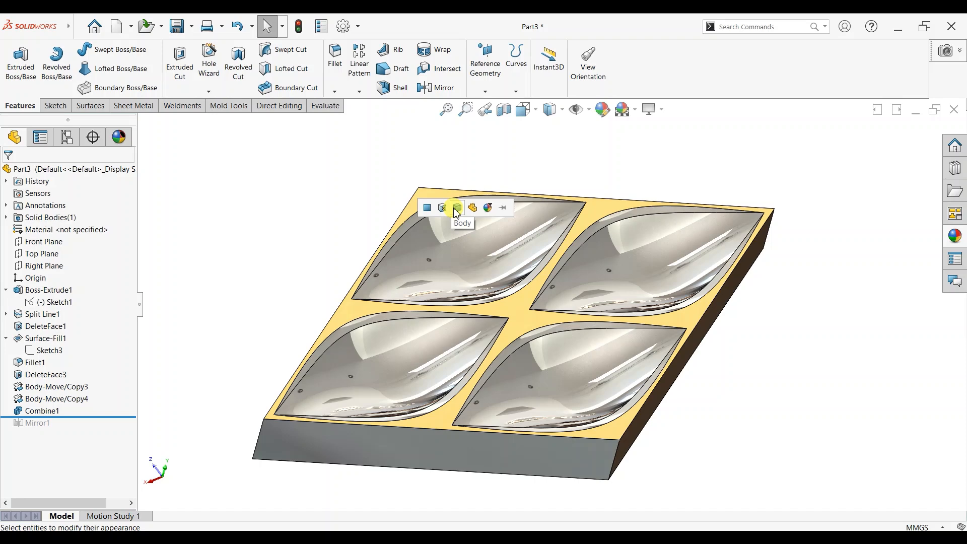
pyautogui.click(456, 213)
# Turn the model's shadows back on in the display settings
pyautogui.click(653, 110)
pyautogui.click(691, 139)
pyautogui.moveTo(654, 248)
pyautogui.mouseDown(button='middle')
pyautogui.moveTo(632, 292)
pyautogui.moveTo(583, 192)
pyautogui.moveTo(449, 257)
pyautogui.moveTo(558, 190)
pyautogui.moveTo(595, 211)
pyautogui.moveTo(690, 302)
pyautogui.moveTo(602, 195)
pyautogui.moveTo(679, 308)
pyautogui.mouseUp(button='middle')
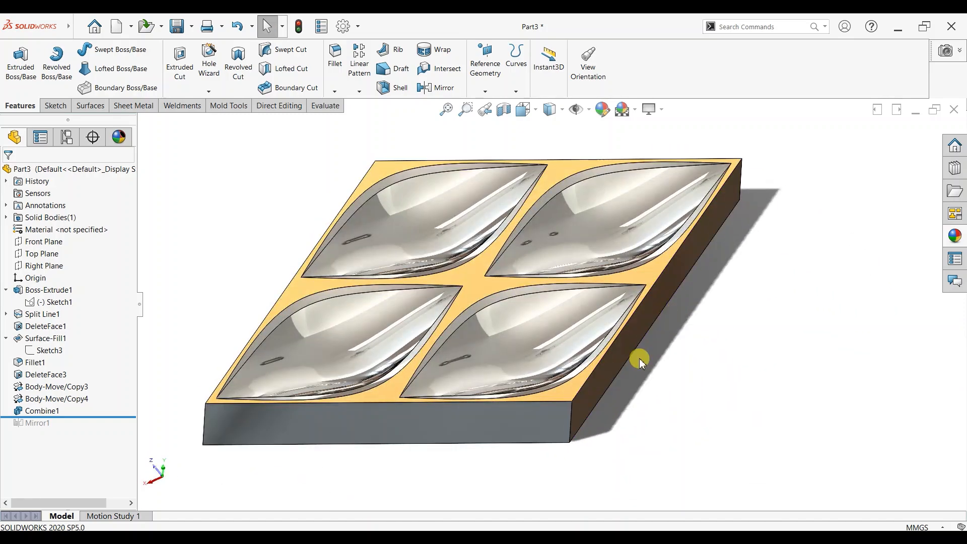
pyautogui.keyDown('ctrl'); pyautogui.moveTo(484, 353); pyautogui.dragTo(518, 316, button='middle'); pyautogui.keyUp('ctrl')
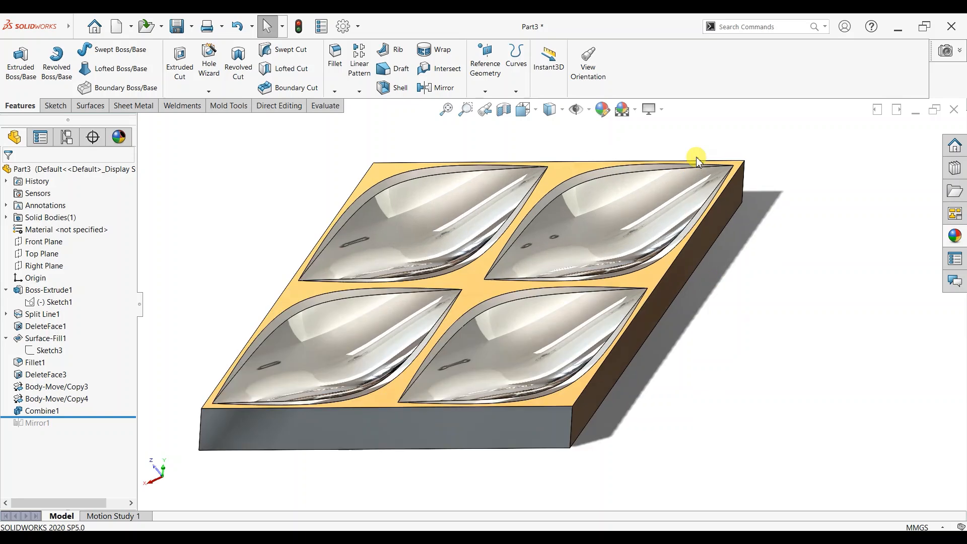
pyautogui.click(655, 109)
pyautogui.click(660, 153)
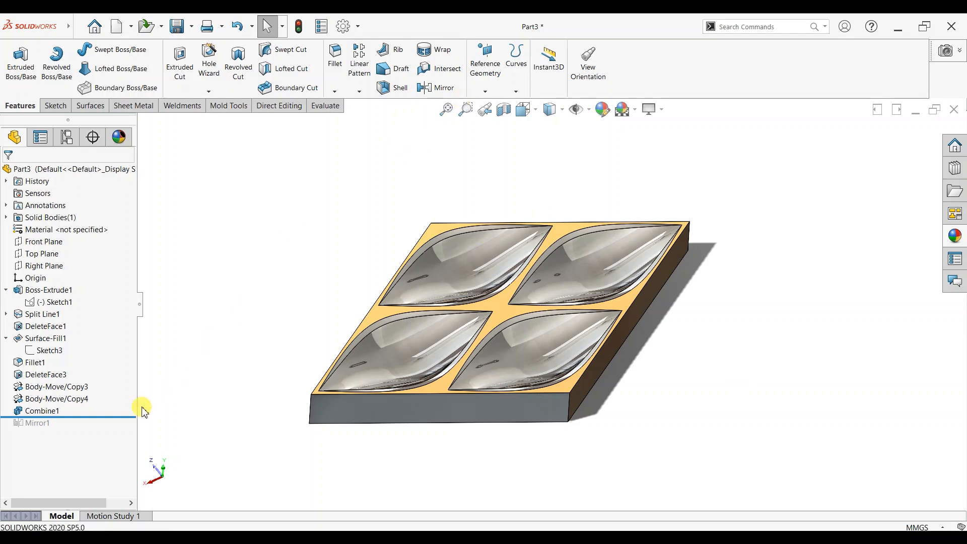
# Roll the history forward past the mirror and circular-pattern the mirrored body about its corner edge with 6 equally spaced instances over 360 degrees
pyautogui.moveTo(125, 418); pyautogui.dragTo(125, 430)
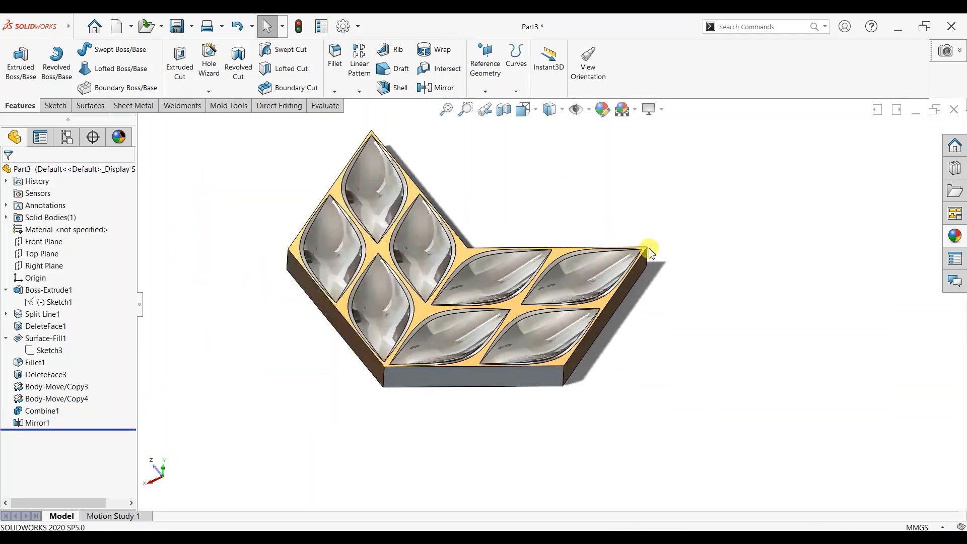
pyautogui.click(359, 91)
pyautogui.click(383, 115)
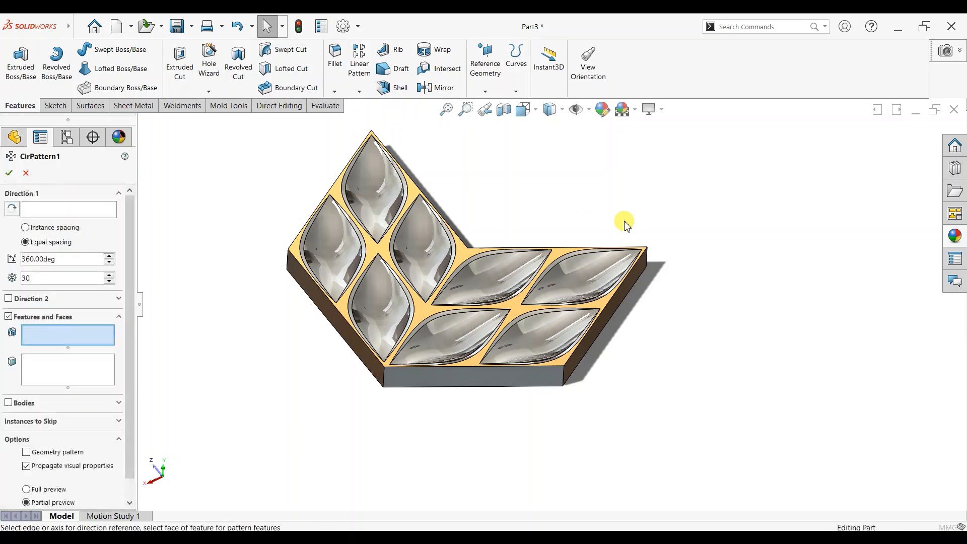
pyautogui.moveTo(660, 301)
pyautogui.mouseDown(button='middle')
pyautogui.moveTo(600, 247)
pyautogui.moveTo(717, 206)
pyautogui.moveTo(705, 208)
pyautogui.mouseUp(button='middle')
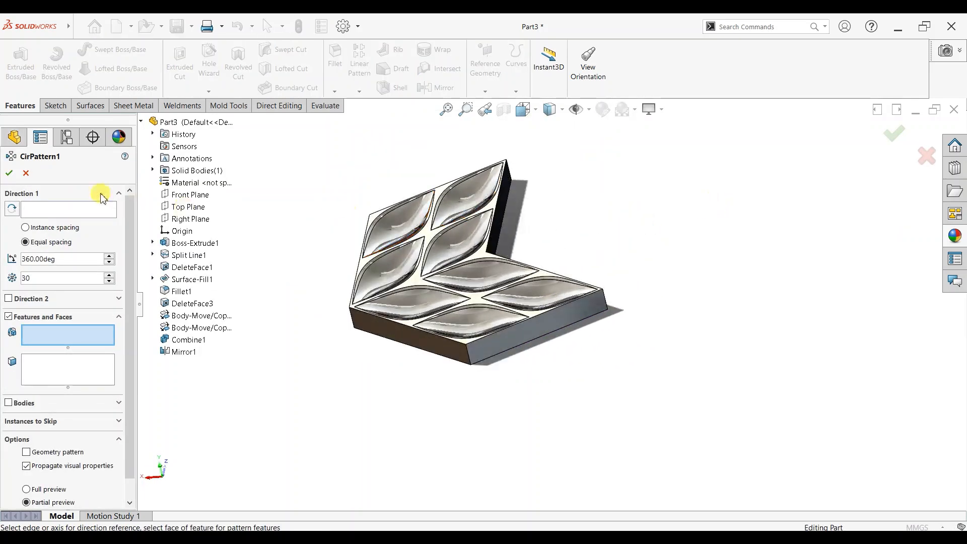
pyautogui.click(605, 300)
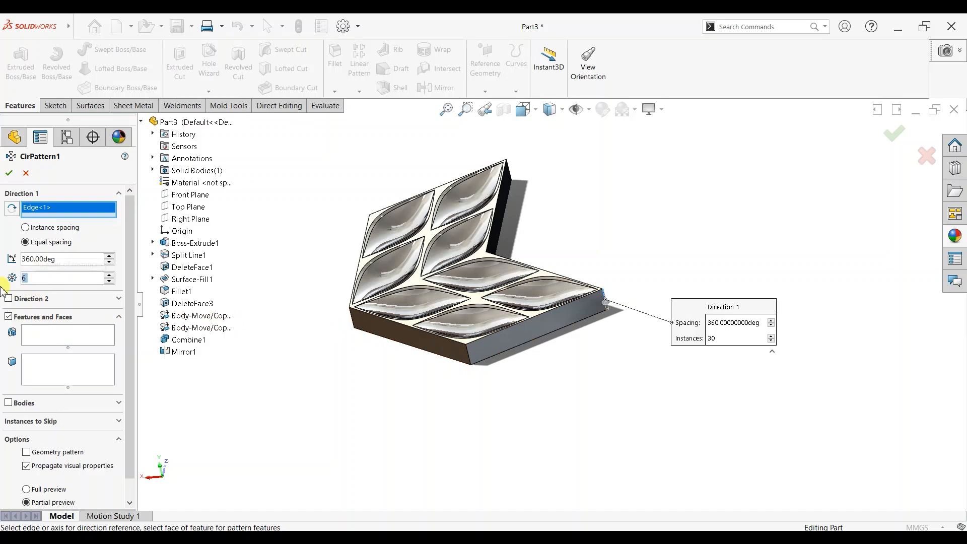
pyautogui.click(24, 405)
pyautogui.click(400, 267)
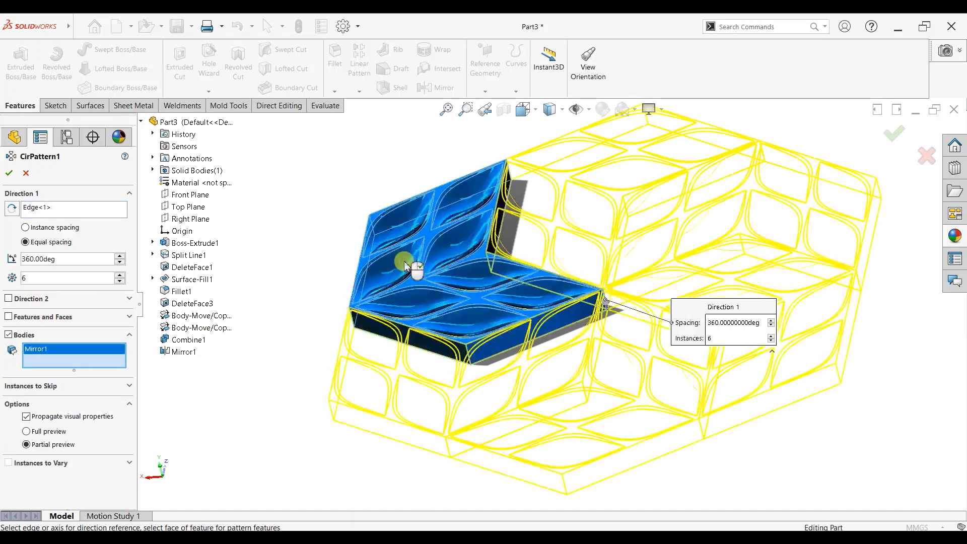
pyautogui.click(9, 174)
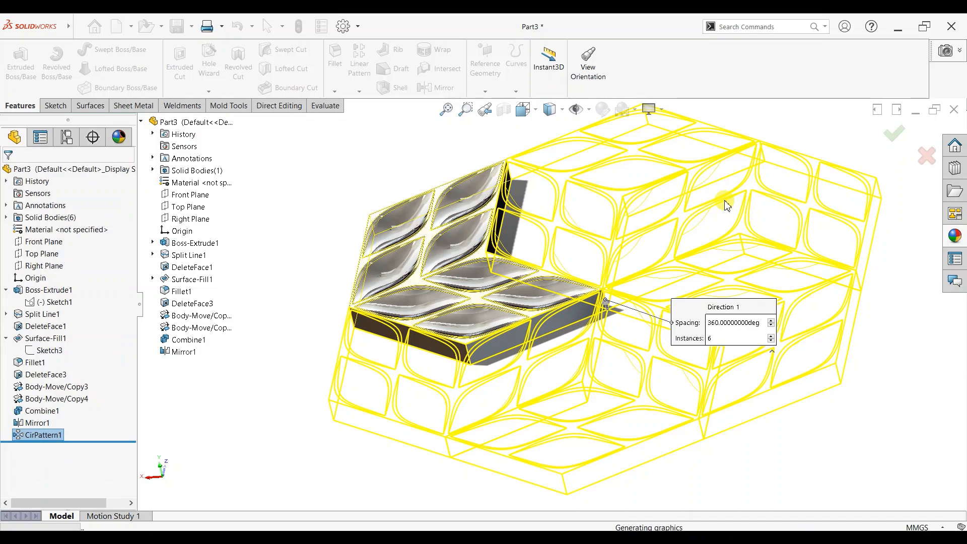
# Examine the complete hexagonal petal pattern from above
pyautogui.moveTo(711, 214); pyautogui.dragTo(741, 312, button='middle')
pyautogui.press('space')
pyautogui.click(439, 337)
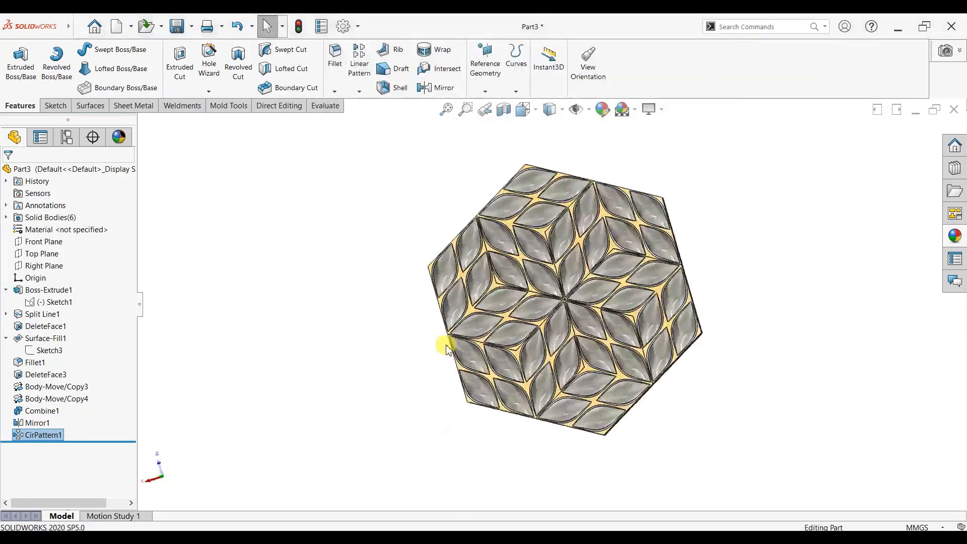
pyautogui.scroll(1, 537, 389)
pyautogui.scroll(-1, 460, 429)
pyautogui.scroll(1, 708, 231)
# Combine the six patterned bodies into one solid hexagonal plate using the Add operation
pyautogui.moveTo(736, 313); pyautogui.dragTo(677, 185, button='middle')
pyautogui.click(279, 105)
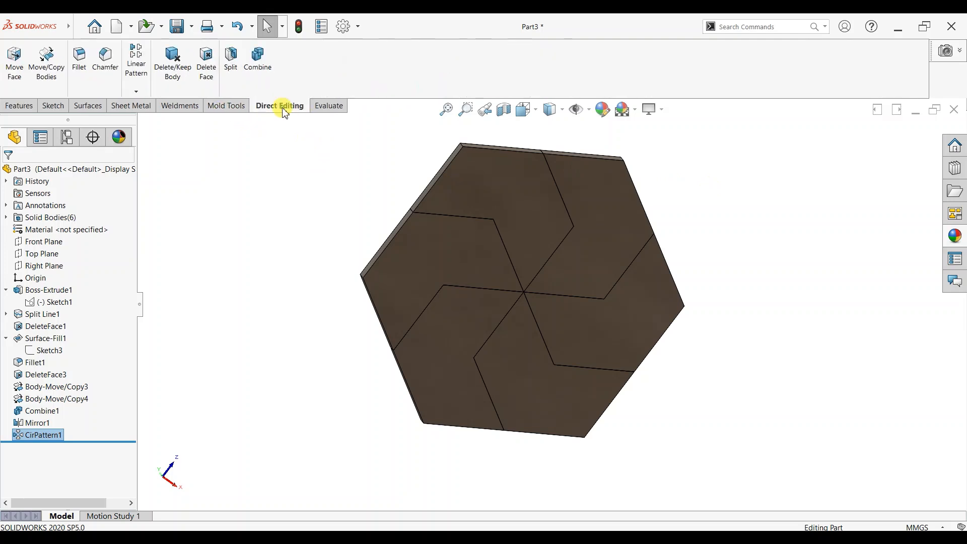
pyautogui.click(257, 64)
pyautogui.click(533, 207)
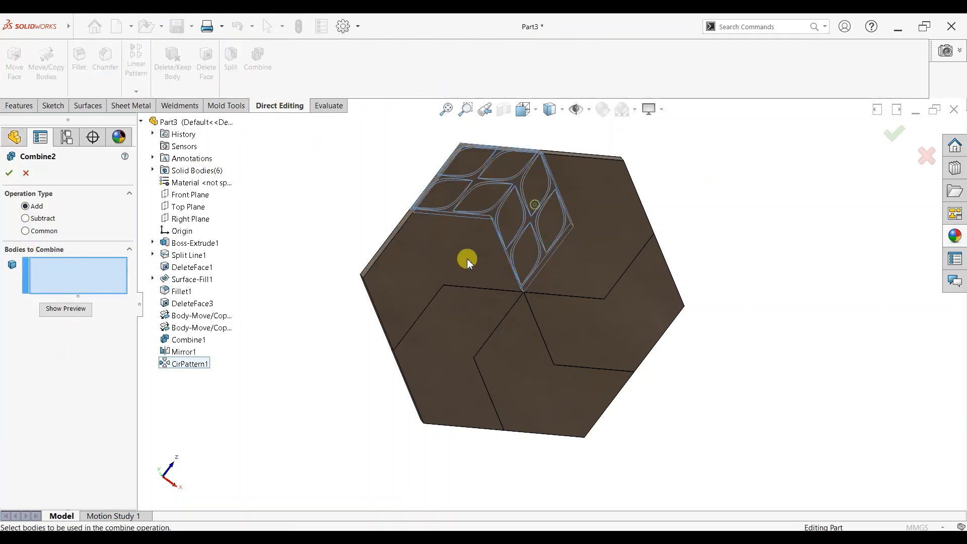
pyautogui.click(466, 259)
pyautogui.click(478, 330)
pyautogui.click(506, 365)
pyautogui.click(560, 339)
pyautogui.click(570, 296)
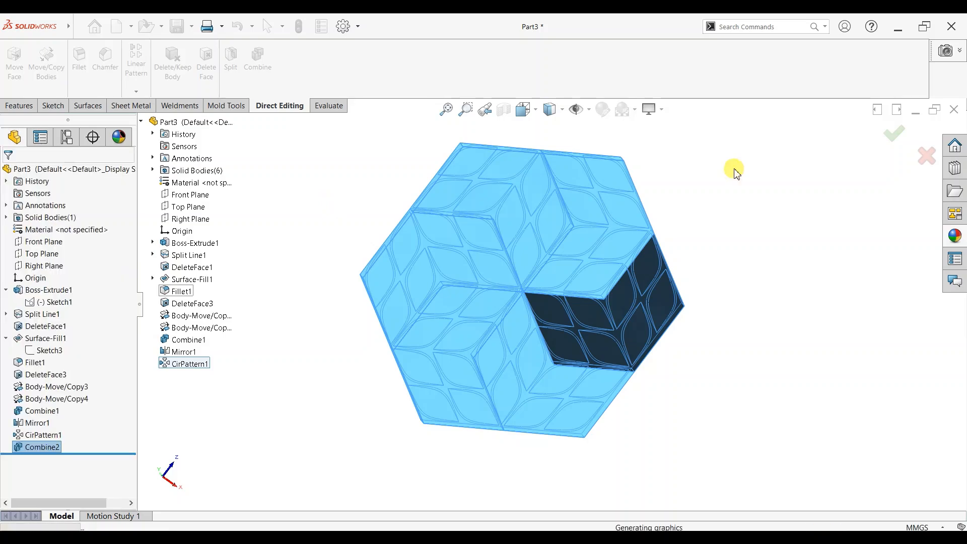
pyautogui.click(698, 168)
# Fillet two opposite vertical corner edges of the hexagonal plate with a 22 mm radius
pyautogui.moveTo(709, 176); pyautogui.dragTo(823, 169, button='middle')
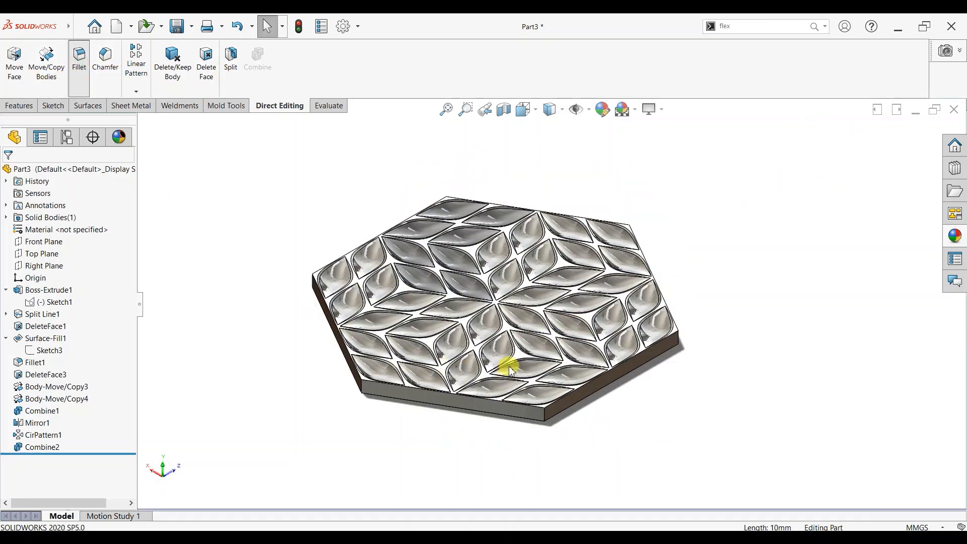
pyautogui.scroll(-3, 471, 238)
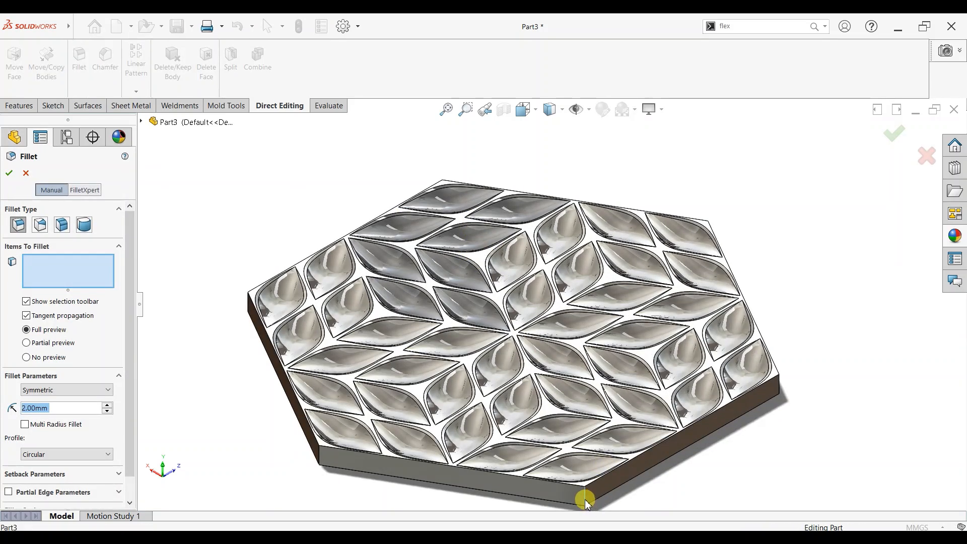
pyautogui.click(588, 301)
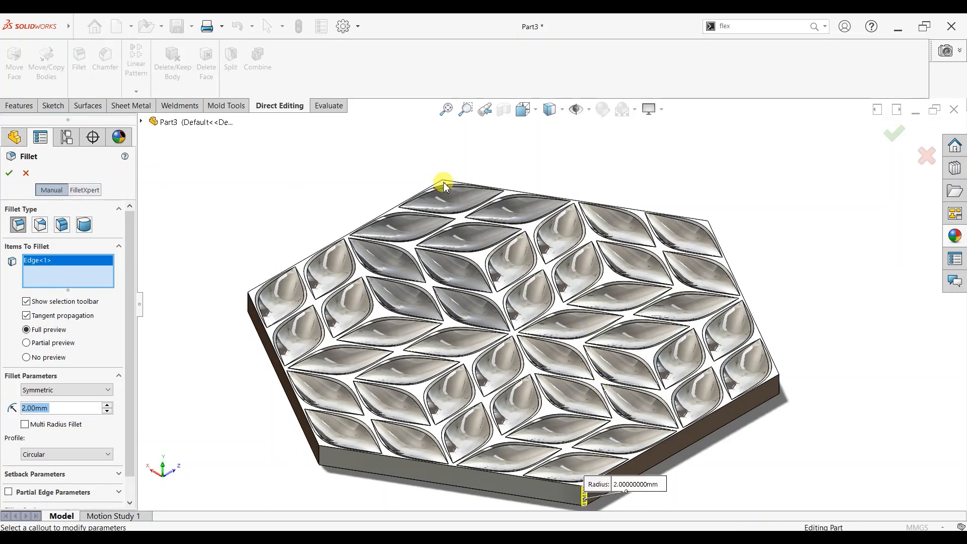
pyautogui.scroll(3, 471, 222)
pyautogui.moveTo(615, 214); pyautogui.dragTo(468, 373, button='middle')
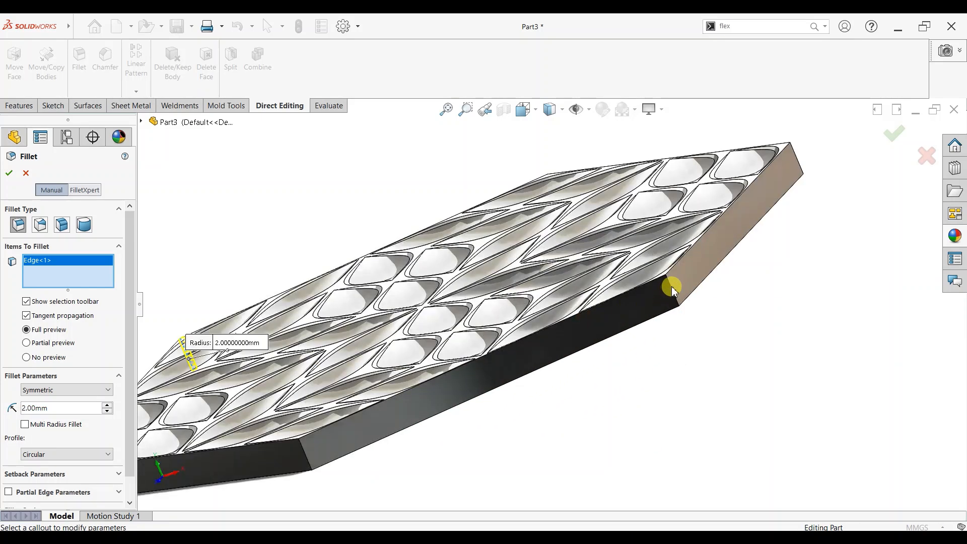
pyautogui.click(673, 291)
pyautogui.click(108, 405)
pyautogui.click(108, 405)
pyautogui.click(108, 406)
pyautogui.click(108, 406)
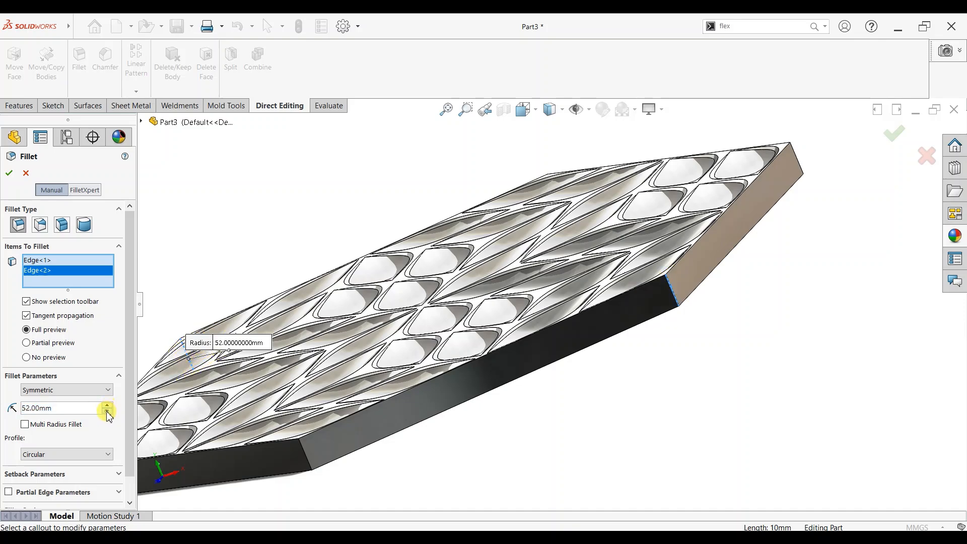
pyautogui.click(107, 412)
pyautogui.scroll(4, 380, 393)
pyautogui.moveTo(388, 392); pyautogui.dragTo(549, 418, button='middle')
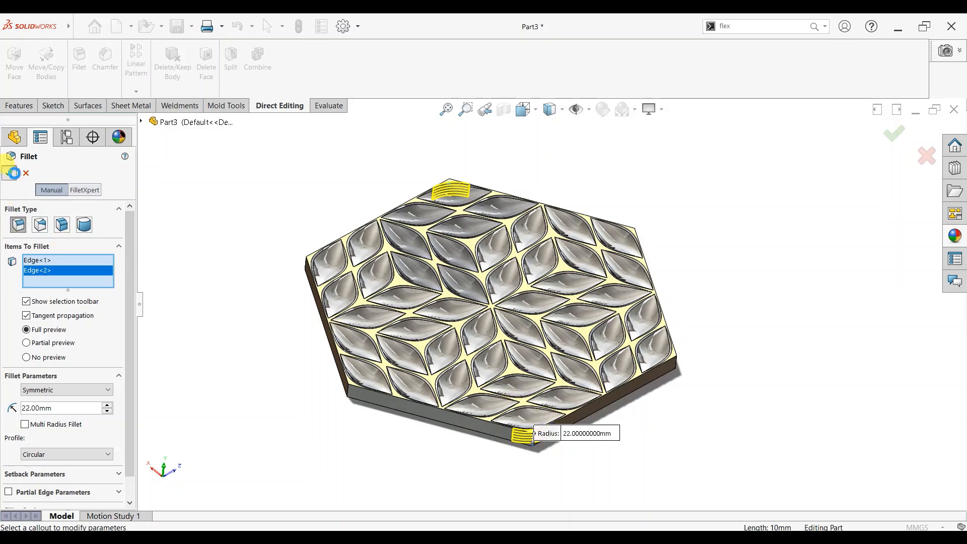
pyautogui.click(10, 174)
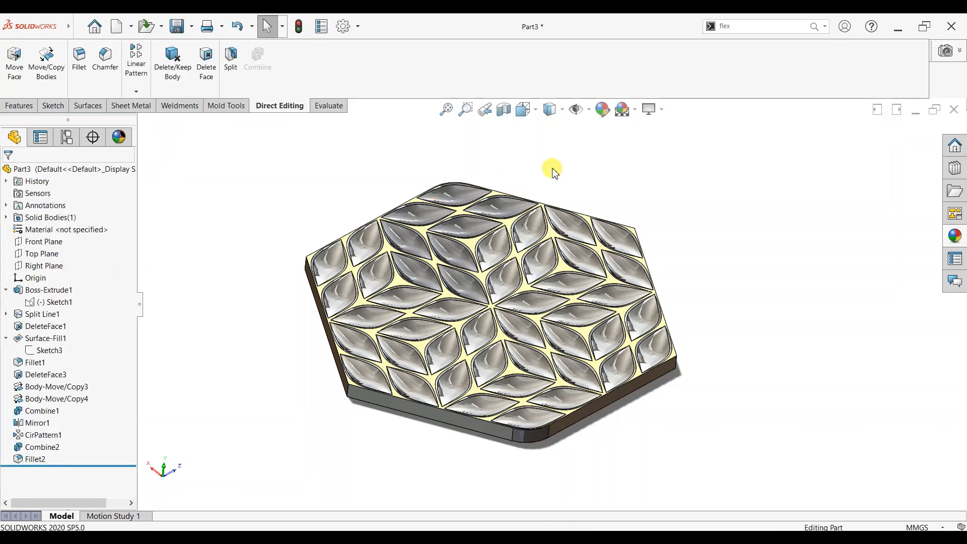
# Apply a copper-coloured metal appearance to the hexagonal plate's body, keeping the flat top face gold
pyautogui.scroll(-5, 536, 425)
pyautogui.scroll(8, 482, 364)
pyautogui.scroll(-1, 574, 168)
pyautogui.moveTo(620, 178); pyautogui.dragTo(602, 268, button='middle')
pyautogui.moveTo(583, 217); pyautogui.dragTo(691, 285, button='middle')
pyautogui.scroll(-1, 690, 285)
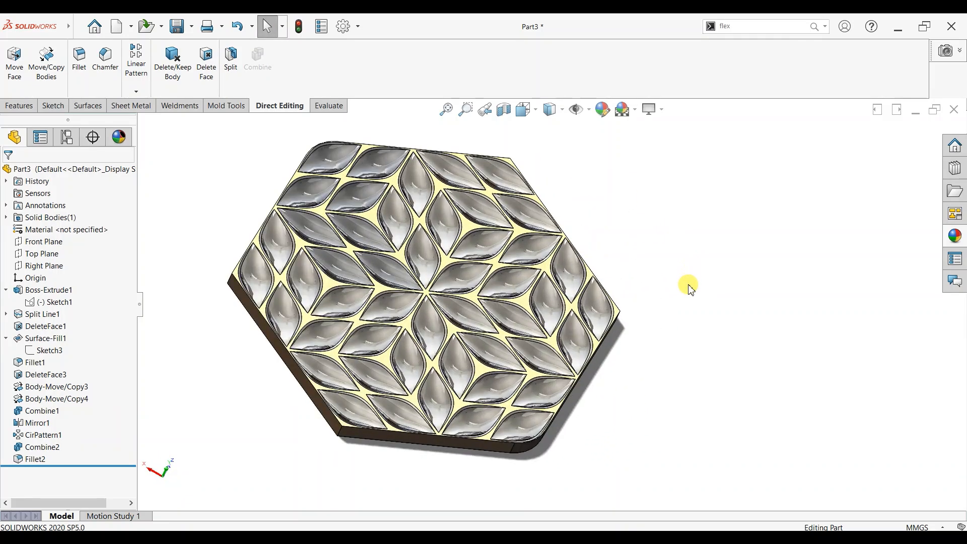
pyautogui.click(956, 237)
pyautogui.moveTo(917, 291); pyautogui.dragTo(435, 288)
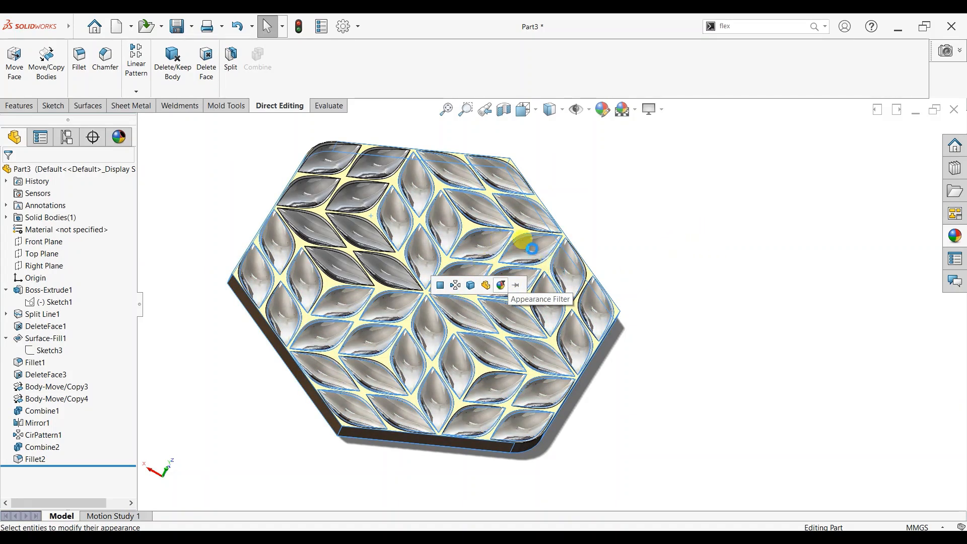
pyautogui.click(955, 235)
pyautogui.moveTo(917, 324); pyautogui.dragTo(362, 235)
pyautogui.click(362, 236)
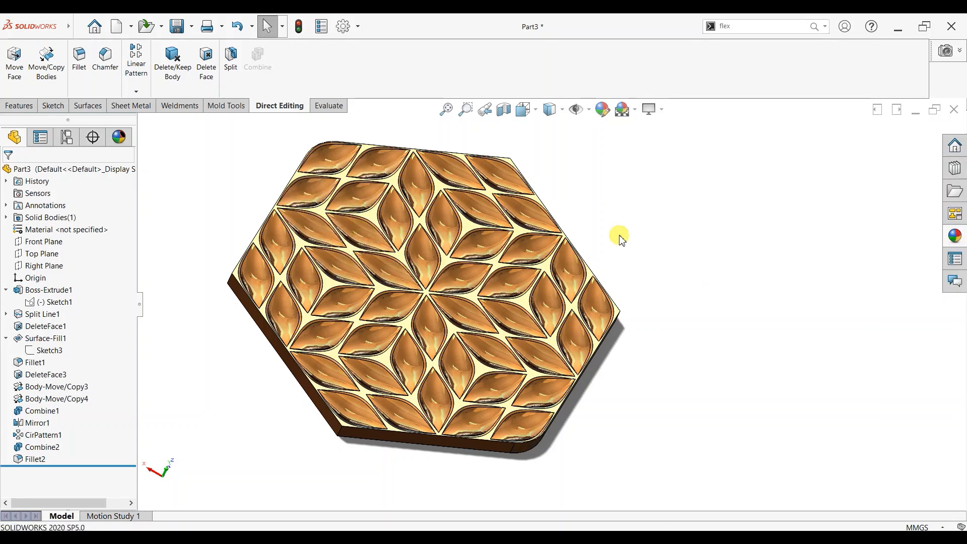
# Apply a platinum metal appearance to the hexagonal plate's flat top face between the petals, keeping the petal recesses copper-coloured
pyautogui.click(960, 240)
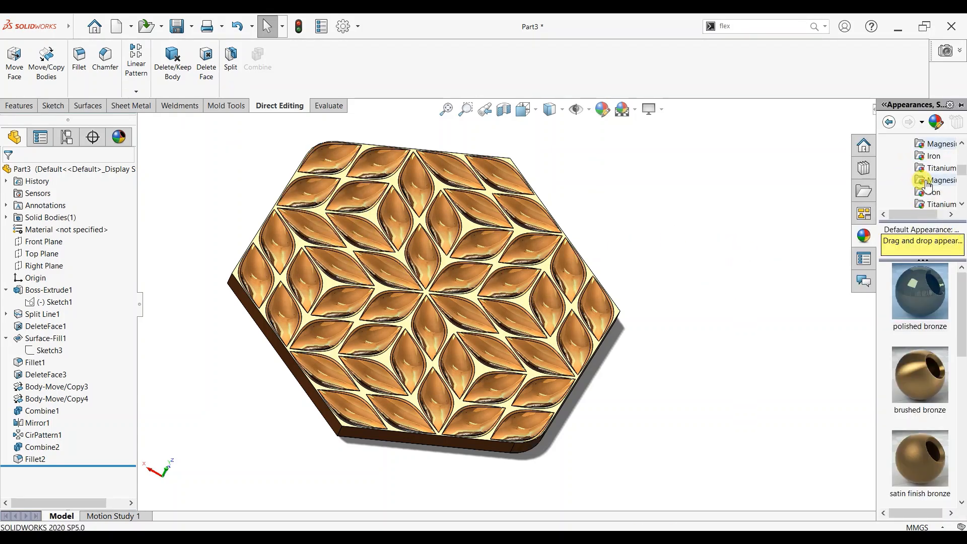
pyautogui.click(929, 182)
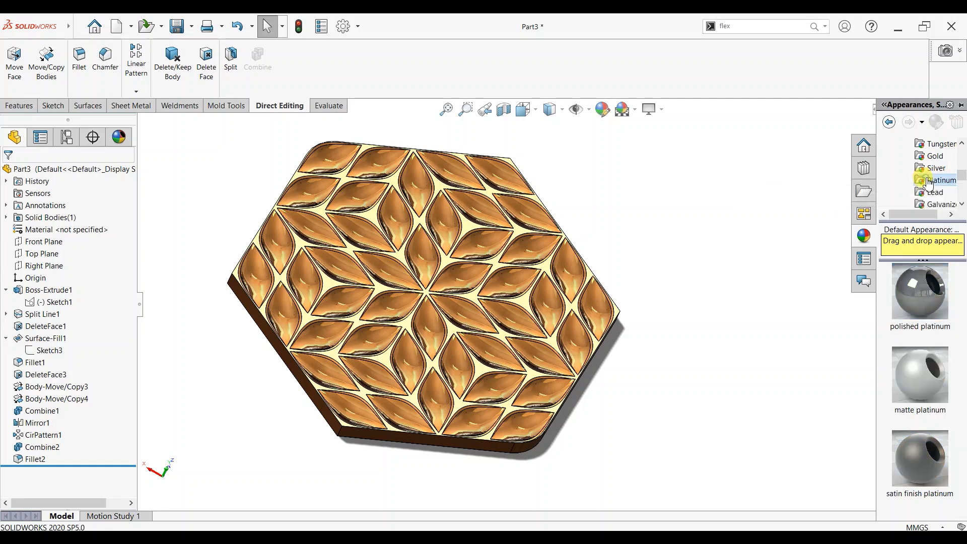
pyautogui.moveTo(920, 304); pyautogui.dragTo(501, 306)
pyautogui.moveTo(422, 271); pyautogui.dragTo(664, 299, button='middle')
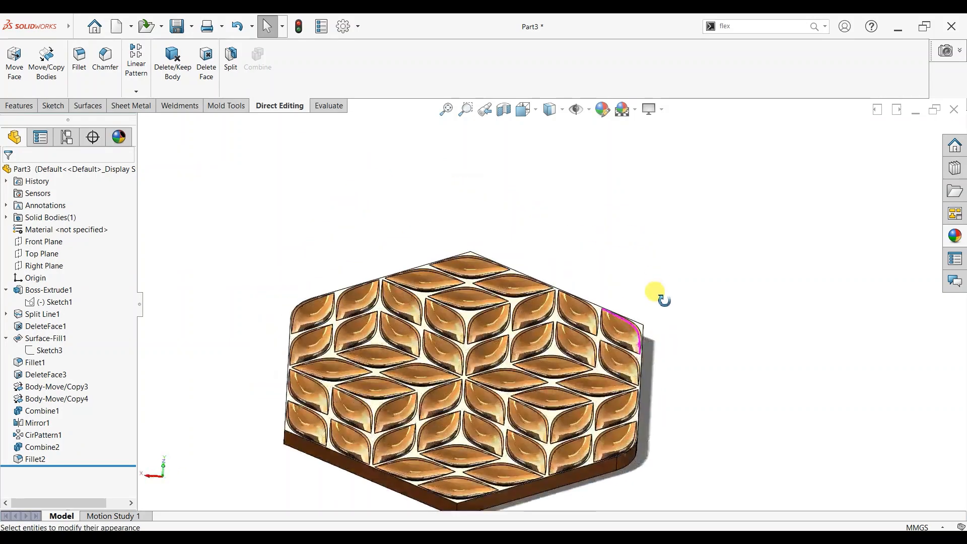
pyautogui.scroll(-4, 519, 385)
pyautogui.click(956, 236)
pyautogui.moveTo(918, 382); pyautogui.dragTo(676, 323)
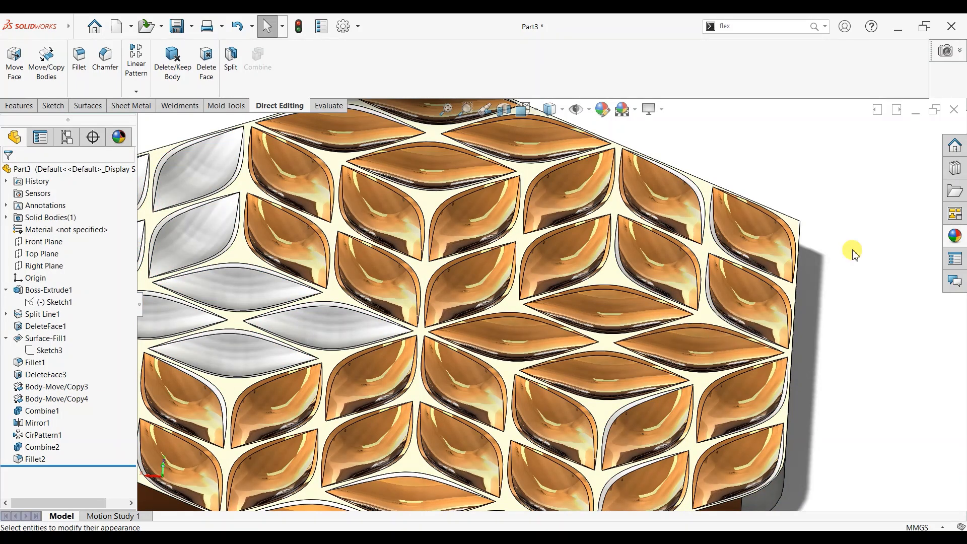
pyautogui.click(957, 231)
pyautogui.moveTo(930, 336); pyautogui.dragTo(678, 247)
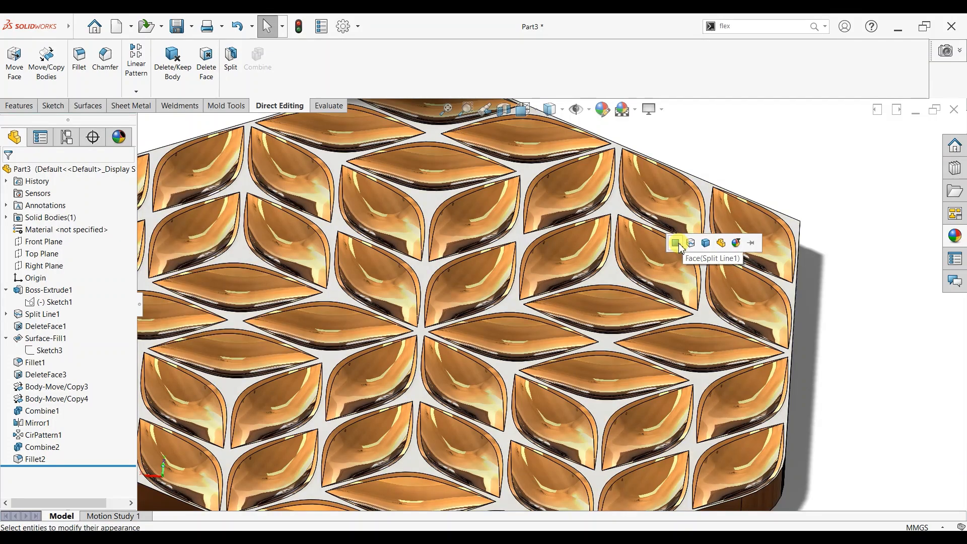
pyautogui.click(679, 244)
pyautogui.scroll(5, 332, 349)
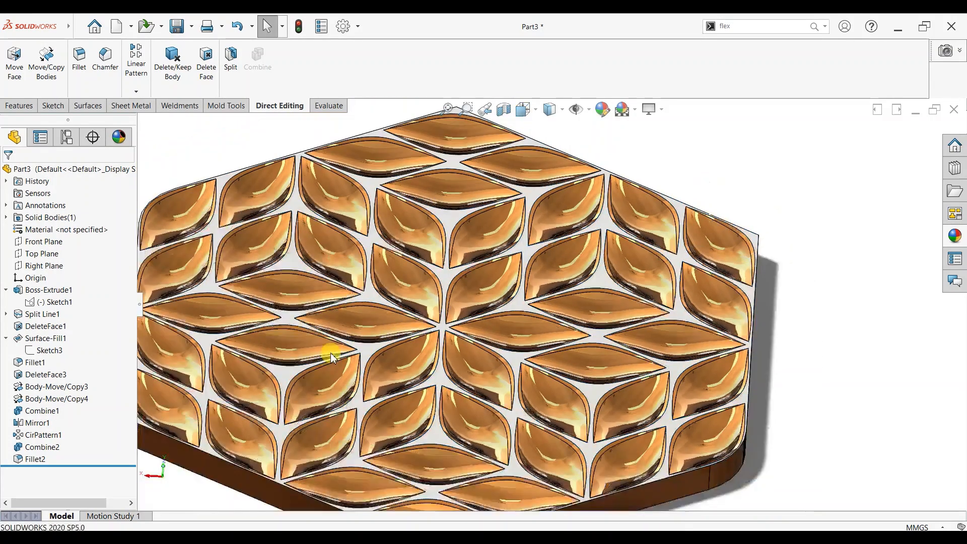
# Copy the hexagonal plate body 10 times in a row, translating from one sharp corner vertex to another across the plate
pyautogui.moveTo(659, 256); pyautogui.dragTo(613, 309, button='middle')
pyautogui.scroll(3, 564, 322)
pyautogui.scroll(-2, 531, 421)
pyautogui.scroll(-1, 636, 126)
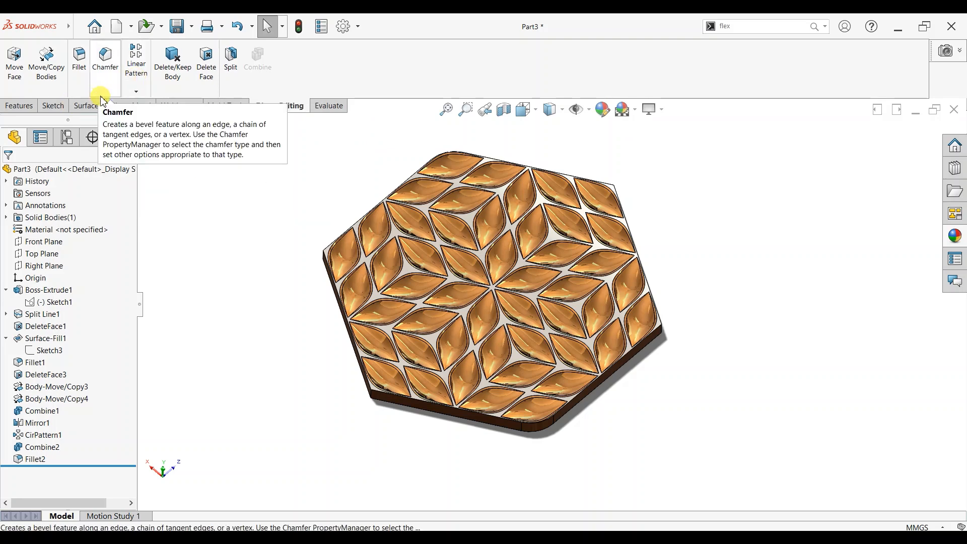
pyautogui.click(42, 74)
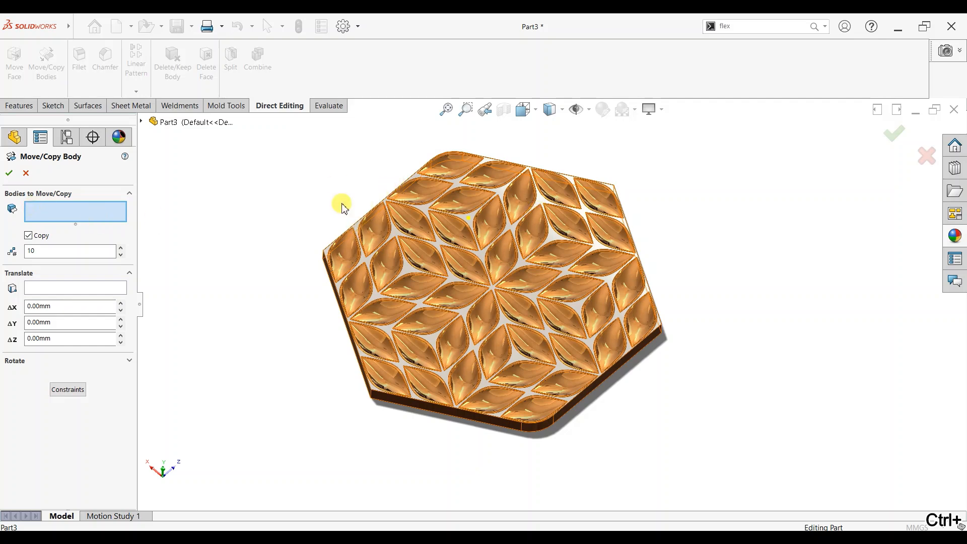
pyautogui.click(469, 218)
pyautogui.click(55, 289)
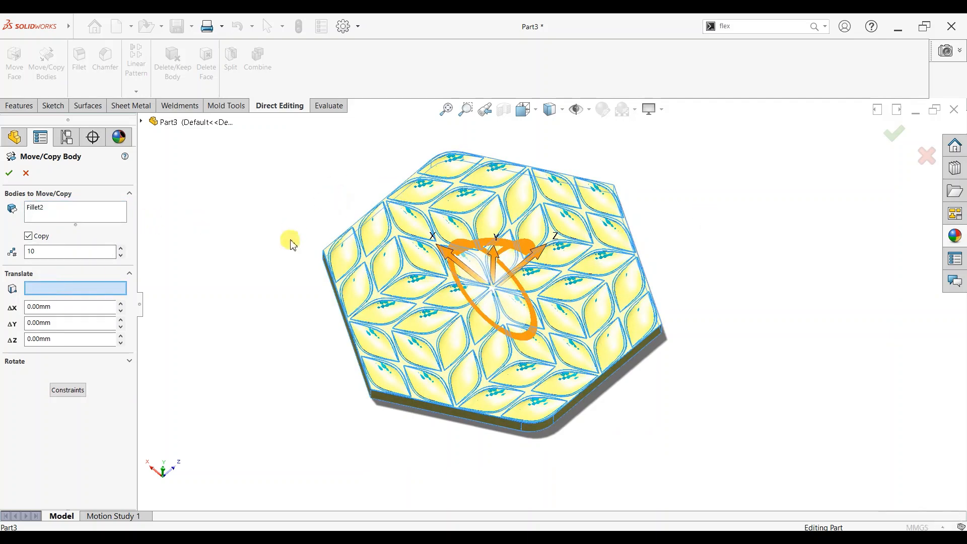
pyautogui.click(323, 252)
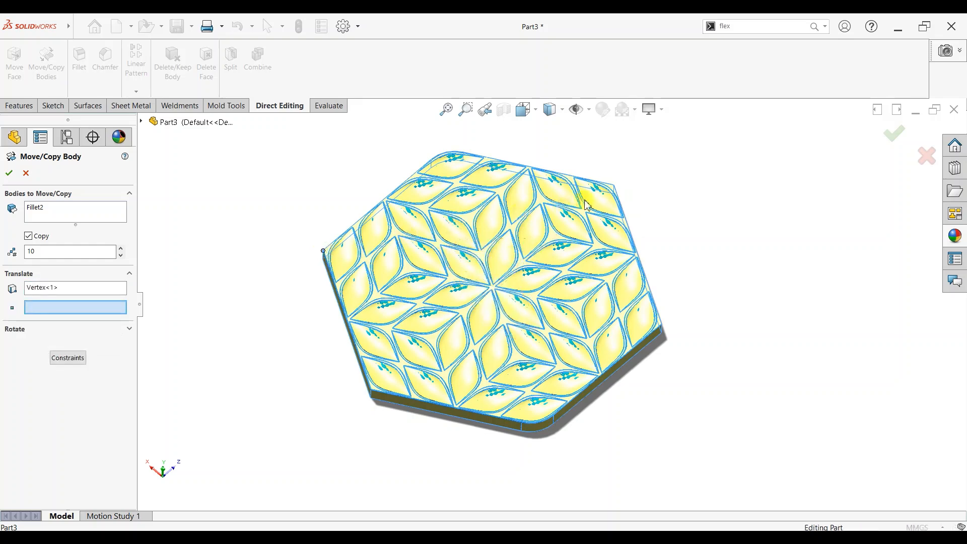
pyautogui.click(614, 186)
pyautogui.scroll(10, 667, 221)
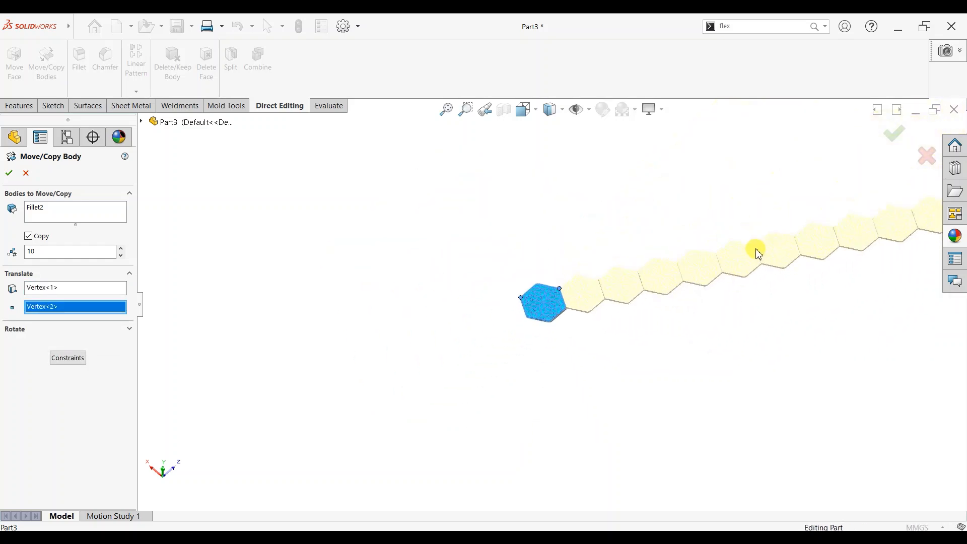
pyautogui.scroll(-4, 730, 274)
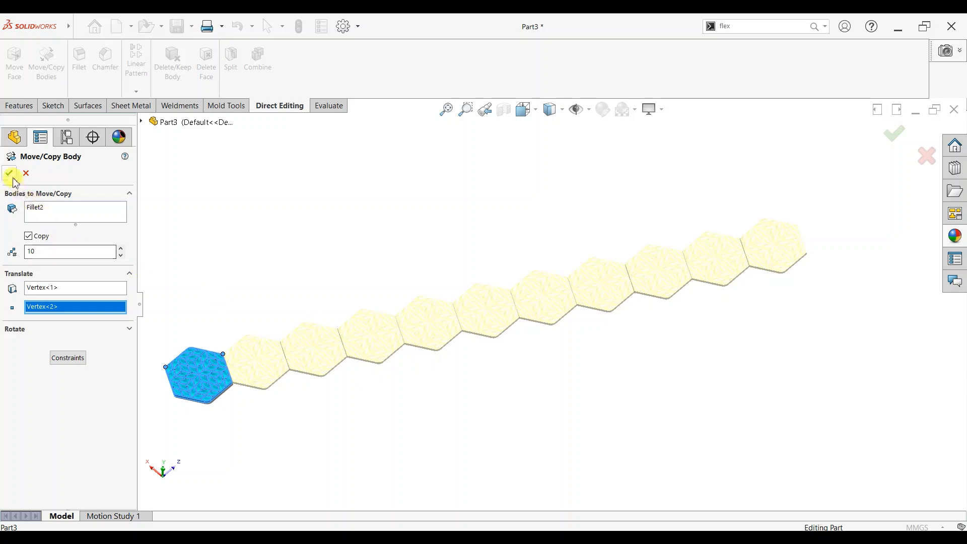
pyautogui.press('Return')
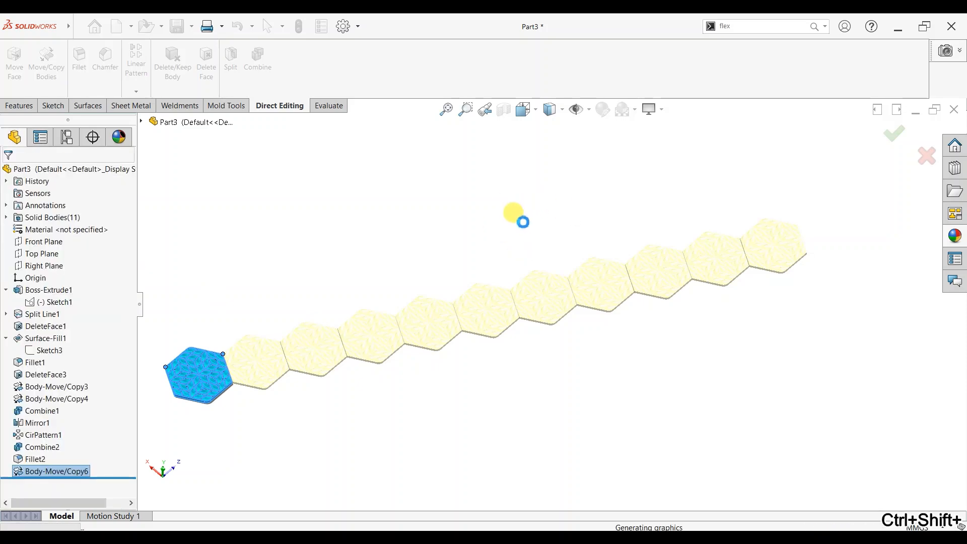
# Combine the original hexagonal plate and its ten copies into one strip body using the Add operation
pyautogui.click(256, 69)
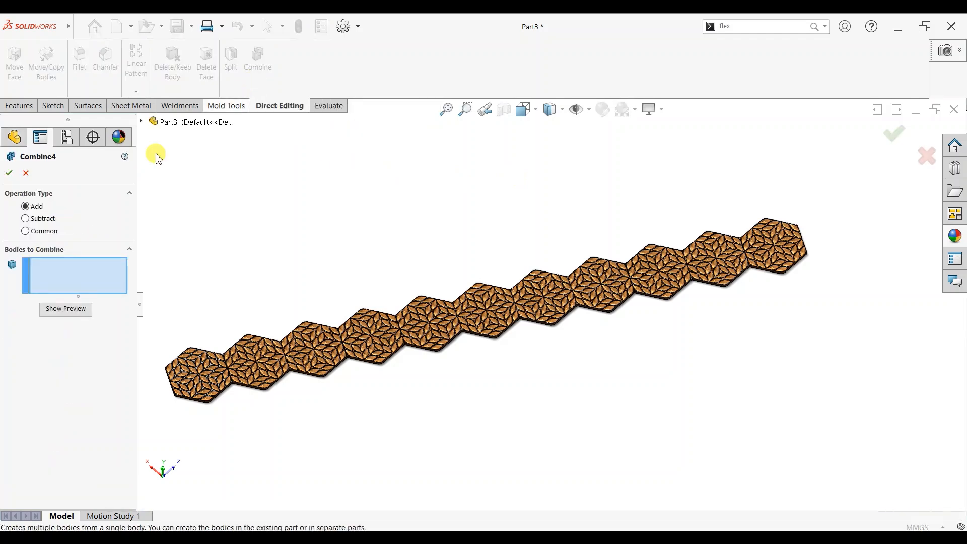
pyautogui.moveTo(216, 368)
pyautogui.mouseDown()
pyautogui.moveTo(539, 308)
pyautogui.moveTo(786, 236)
pyautogui.mouseUp()
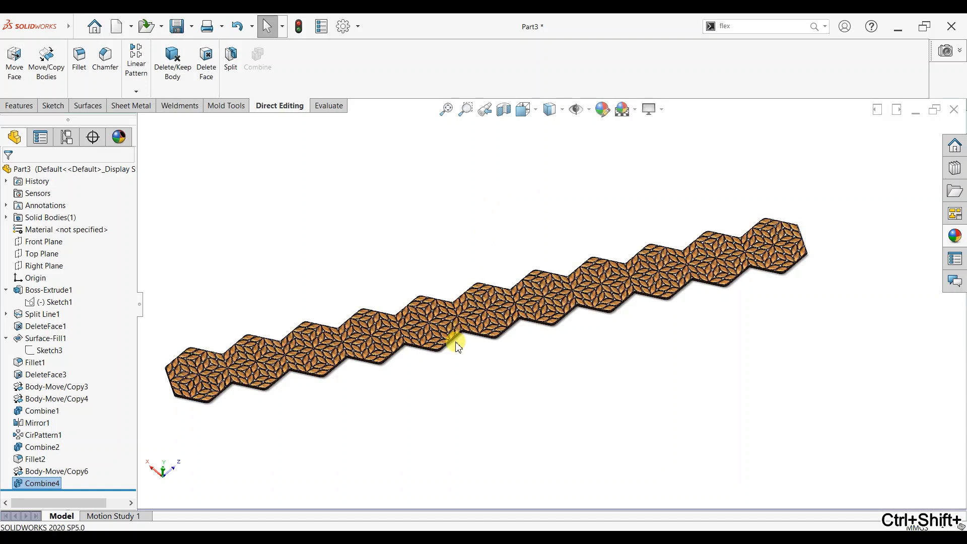
pyautogui.scroll(-1, 455, 342)
pyautogui.scroll(2, 400, 261)
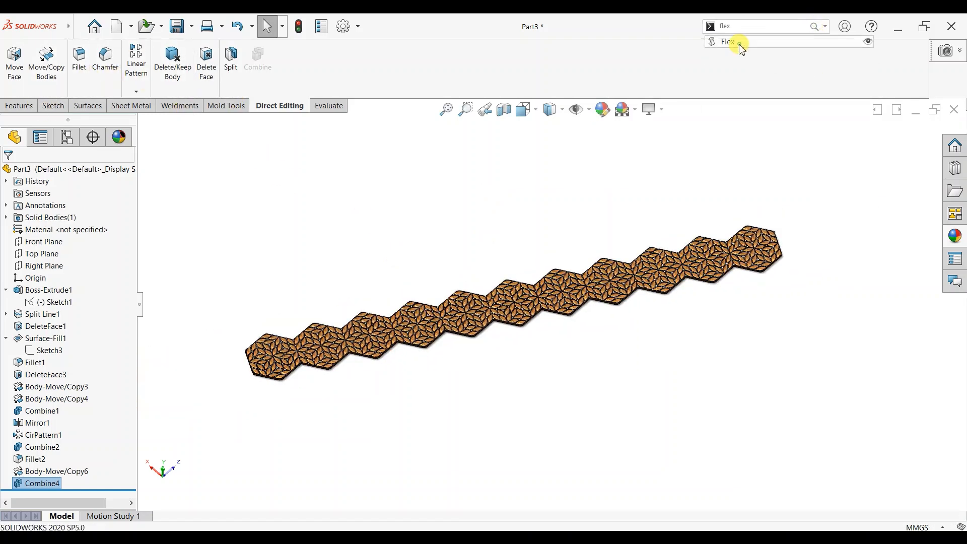
# Bend the combined strip into a closed ring using Flex with the Bending type, hard edges and a 360-degree angle
pyautogui.click(738, 40)
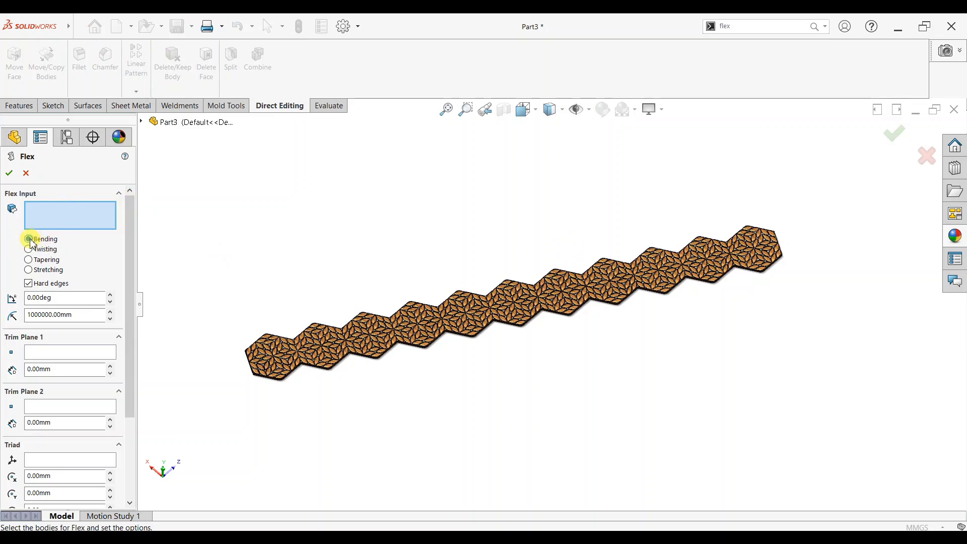
pyautogui.click(516, 302)
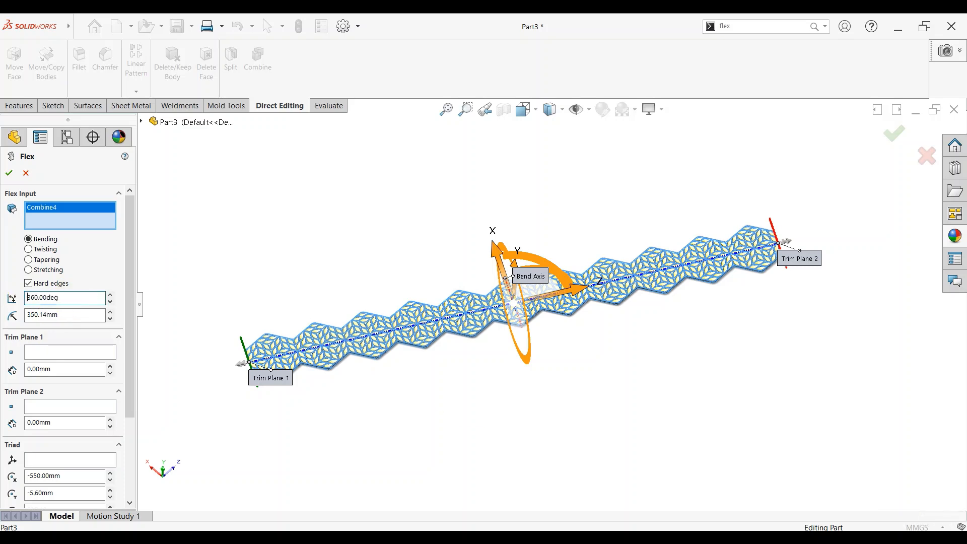
pyautogui.write('360')
pyautogui.press('Return')
pyautogui.scroll(-2, 503, 417)
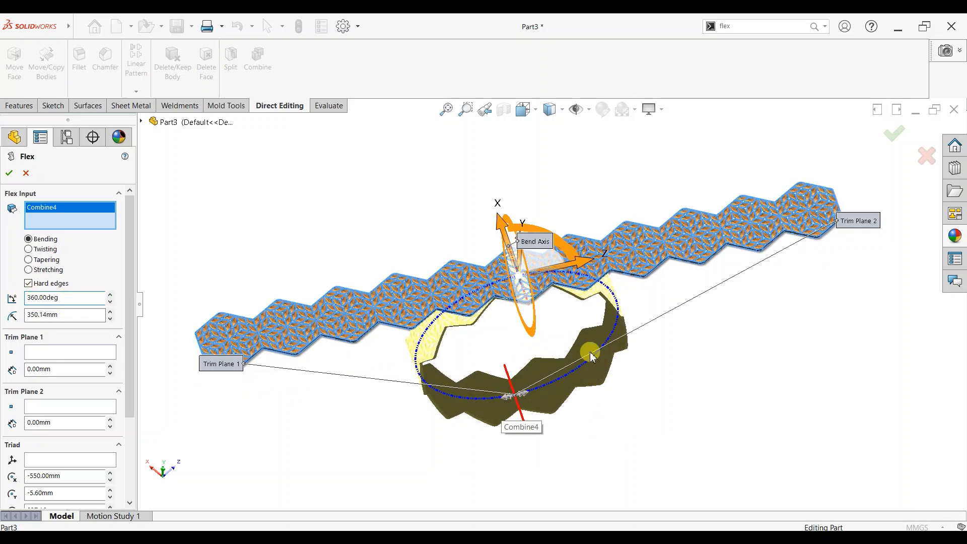
pyautogui.scroll(2, 597, 360)
pyautogui.moveTo(591, 349); pyautogui.dragTo(592, 284, button='middle')
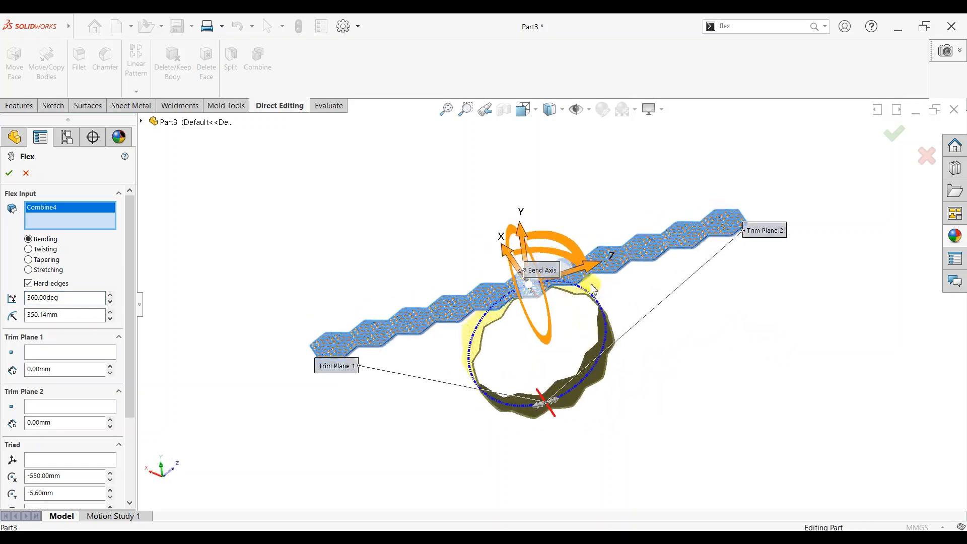
pyautogui.scroll(-1, 572, 367)
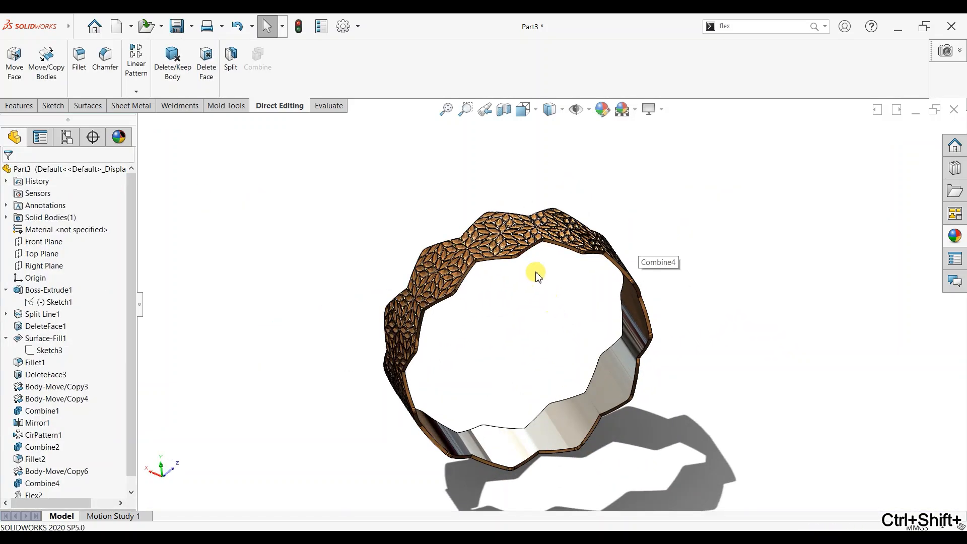
# Examine the bent ring's petal pattern, zigzag edges and inner surface from several angles
pyautogui.scroll(3, 547, 327)
pyautogui.moveTo(544, 324)
pyautogui.mouseDown(button='middle')
pyautogui.moveTo(546, 401)
pyautogui.moveTo(562, 328)
pyautogui.mouseUp(button='middle')
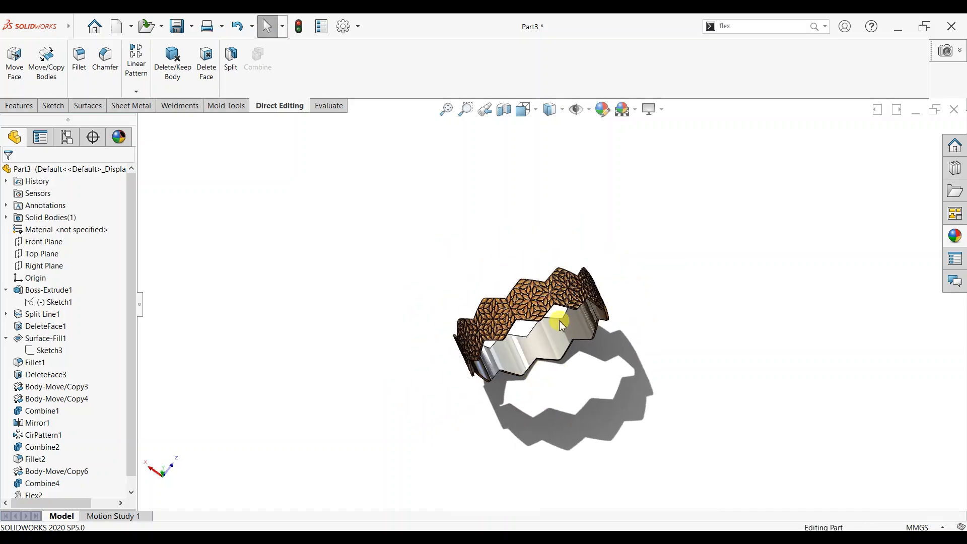
pyautogui.scroll(-5, 562, 328)
pyautogui.scroll(-3, 490, 333)
pyautogui.scroll(4, 648, 363)
pyautogui.moveTo(648, 363)
pyautogui.mouseDown(button='middle')
pyautogui.moveTo(611, 302)
pyautogui.moveTo(547, 370)
pyautogui.moveTo(494, 287)
pyautogui.moveTo(579, 330)
pyautogui.moveTo(650, 348)
pyautogui.mouseUp(button='middle')
pyautogui.scroll(-5, 562, 263)
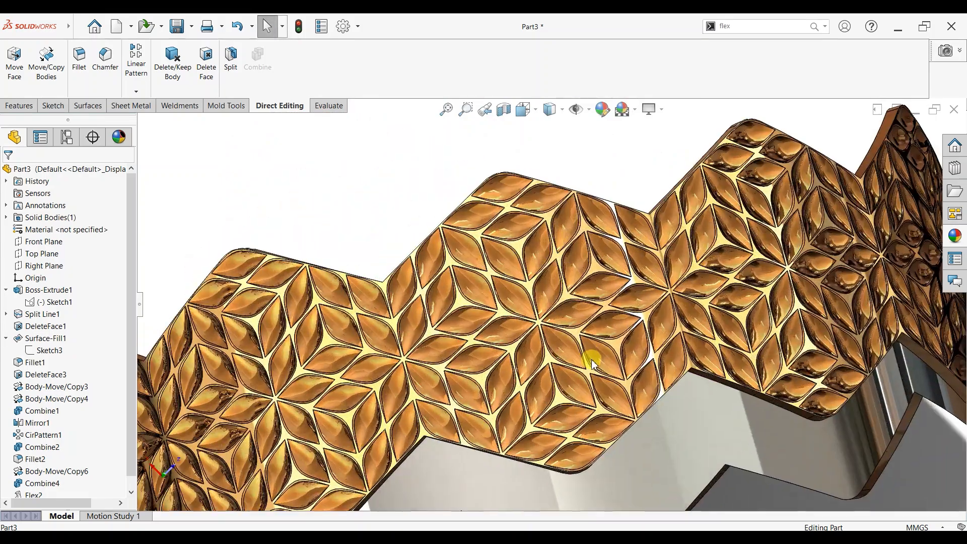
pyautogui.moveTo(565, 349); pyautogui.dragTo(578, 221, button='middle')
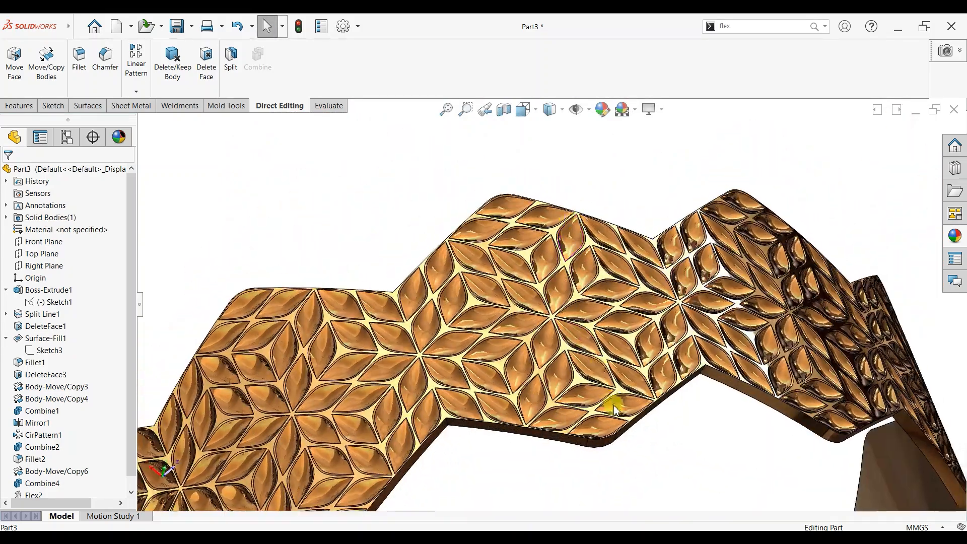
# Apply a platinum metal appearance to the ring's patterned outer face between the petals
pyautogui.scroll(-2, 613, 401)
pyautogui.scroll(-2, 674, 322)
pyautogui.click(948, 235)
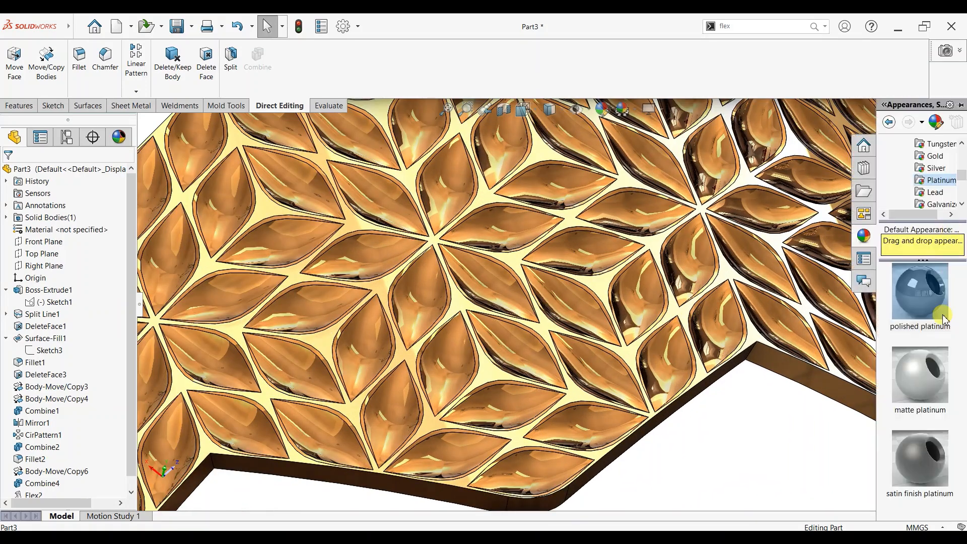
pyautogui.click(600, 286)
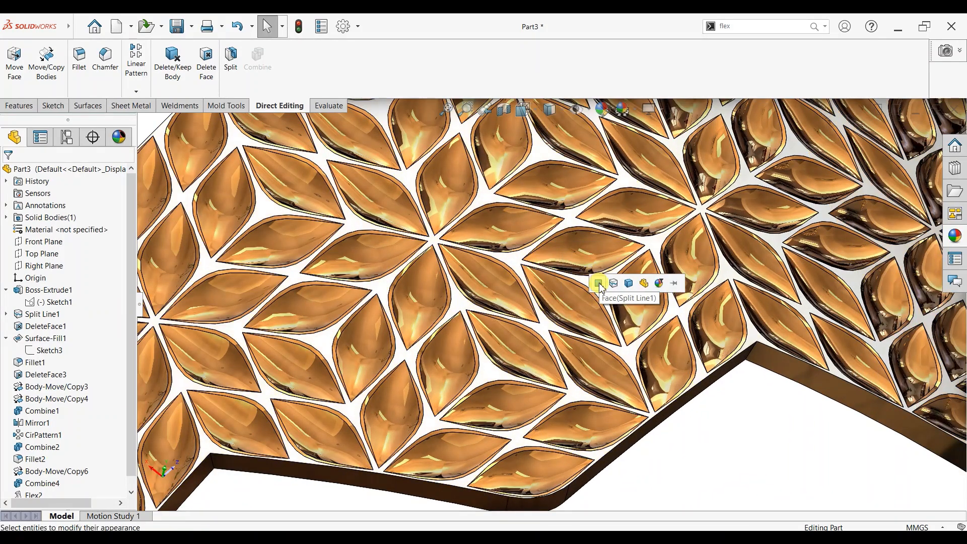
pyautogui.click(598, 283)
# Play Motion Study 1 to watch the ring in animation, stop the playback and return to the model
pyautogui.scroll(5, 595, 267)
pyautogui.moveTo(600, 309); pyautogui.dragTo(708, 402, button='middle')
pyautogui.scroll(-5, 624, 414)
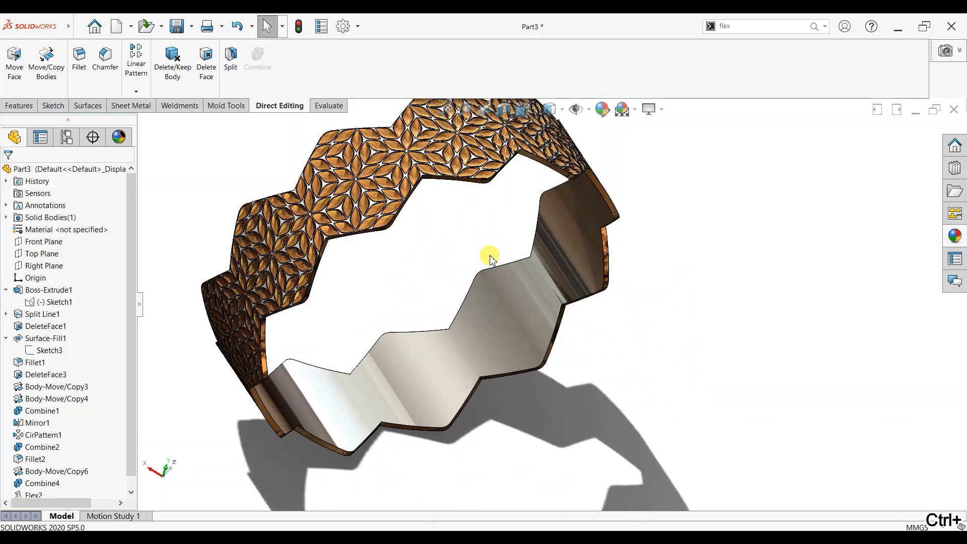
pyautogui.scroll(-3, 366, 160)
pyautogui.click(113, 516)
pyautogui.click(46, 500)
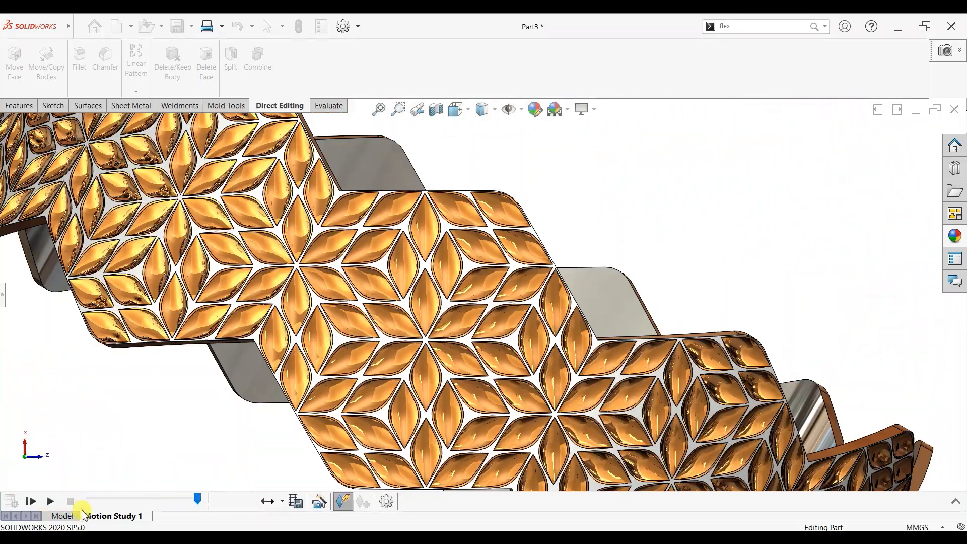
pyautogui.click(71, 501)
pyautogui.click(61, 516)
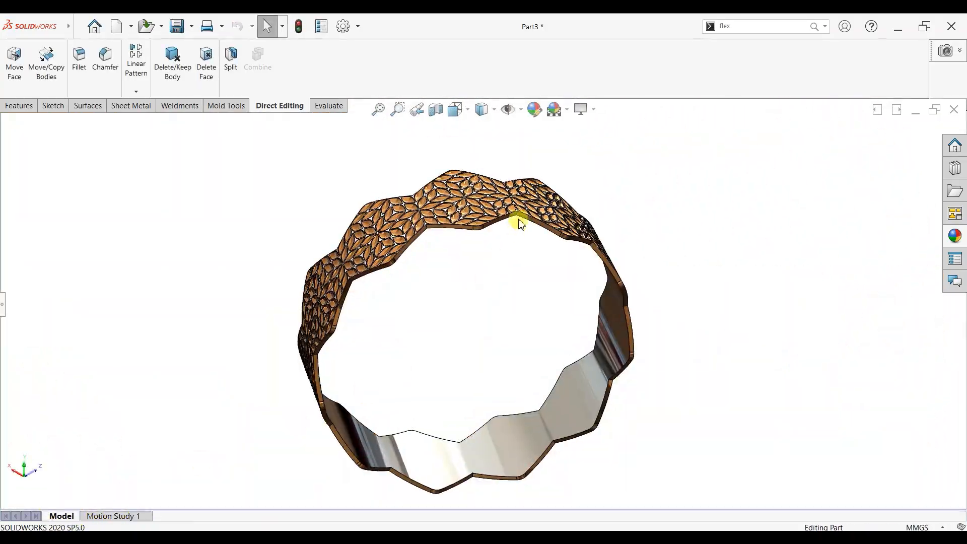
# Inspect the finished ring's petal recesses, platinum face and inner surface up close and from several angles
pyautogui.scroll(-5, 520, 225)
pyautogui.scroll(-3, 437, 184)
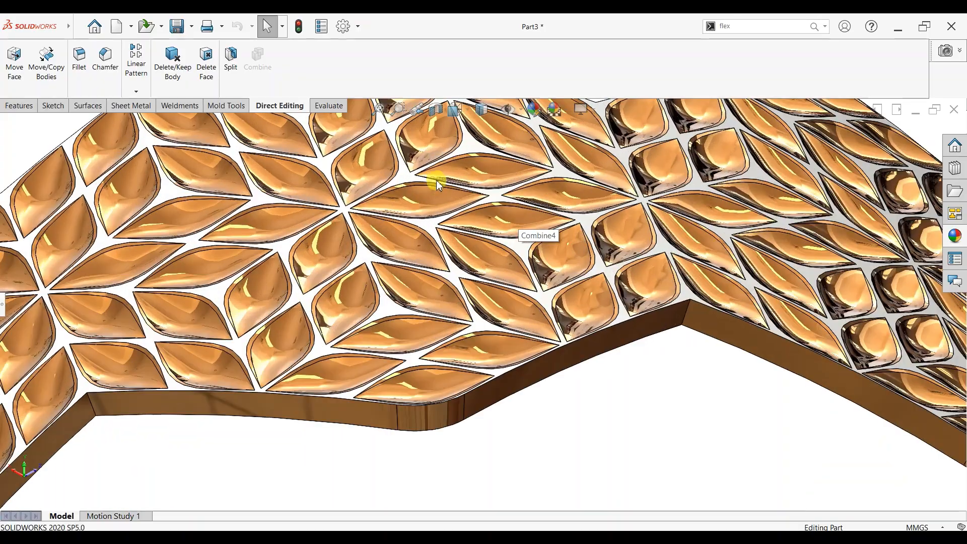
pyautogui.scroll(5, 438, 184)
pyautogui.moveTo(432, 274); pyautogui.dragTo(439, 371, button='middle')
pyautogui.scroll(-3, 463, 423)
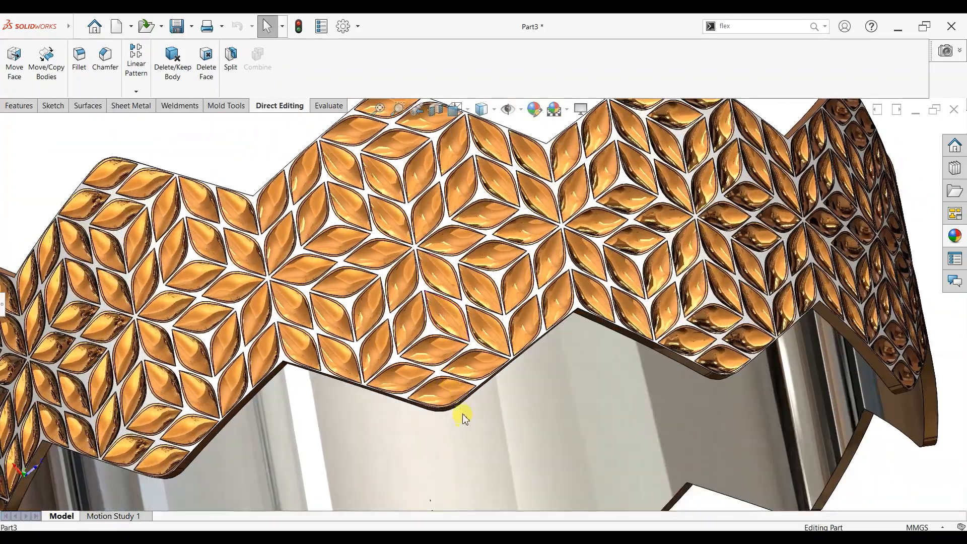
pyautogui.scroll(5, 464, 422)
pyautogui.moveTo(463, 422); pyautogui.dragTo(610, 335, button='middle')
pyautogui.moveTo(667, 187); pyautogui.dragTo(401, 168, button='middle')
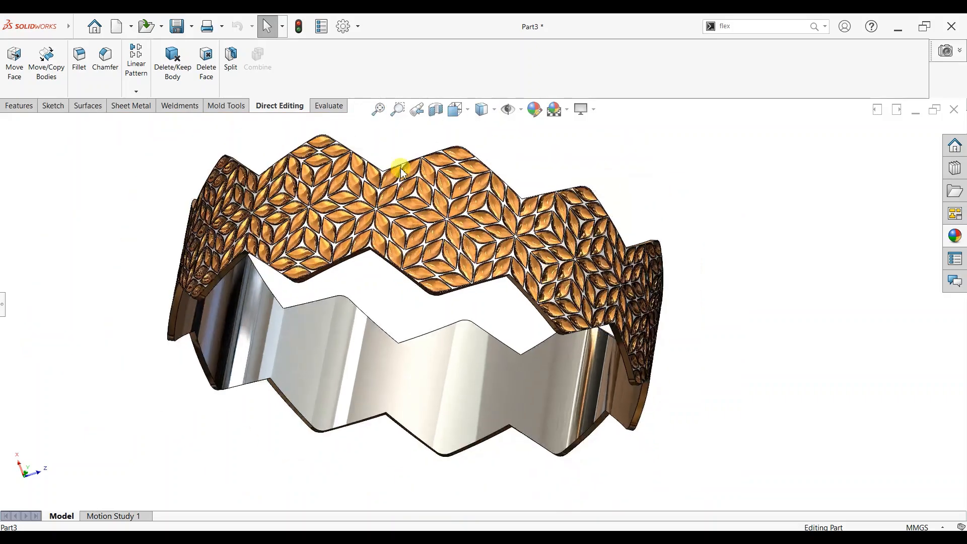